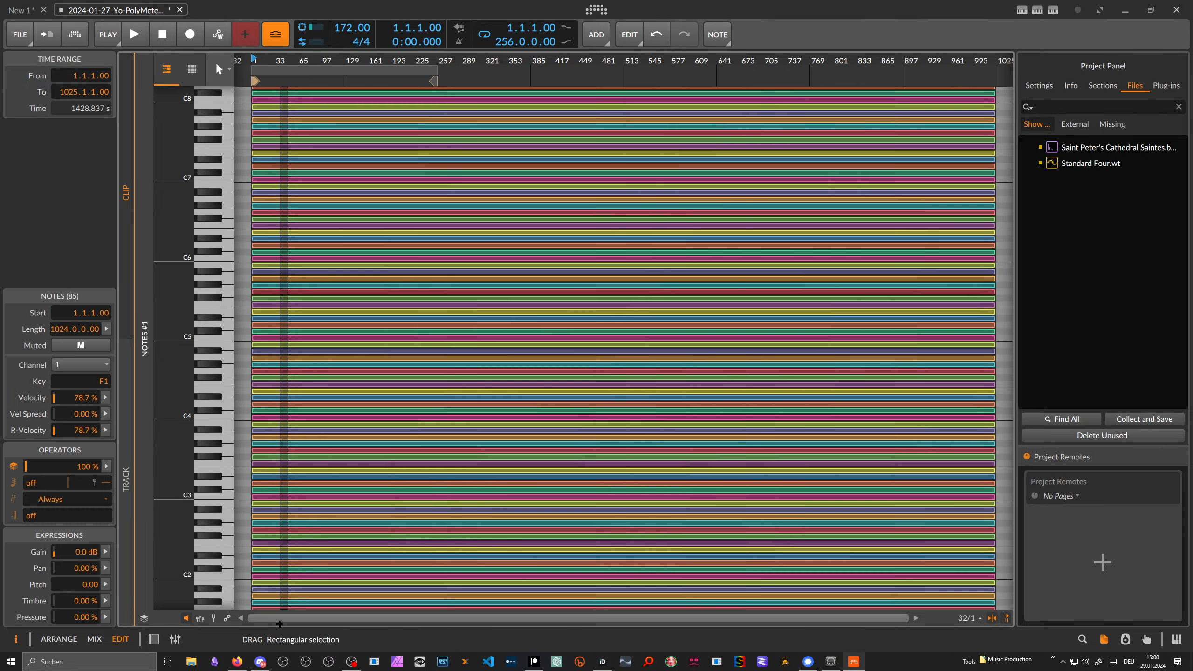
Switch the note colours in the Notes #1 clip to Clip, then back to Pitch Class.
click(308, 94)
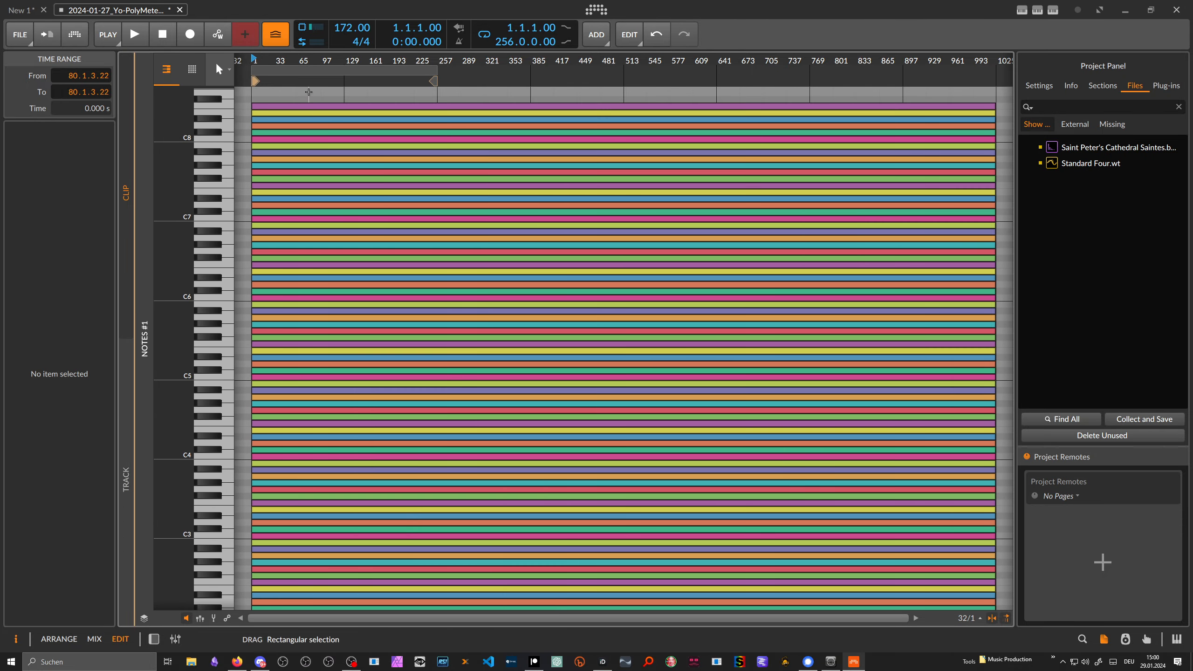
right_click(308, 94)
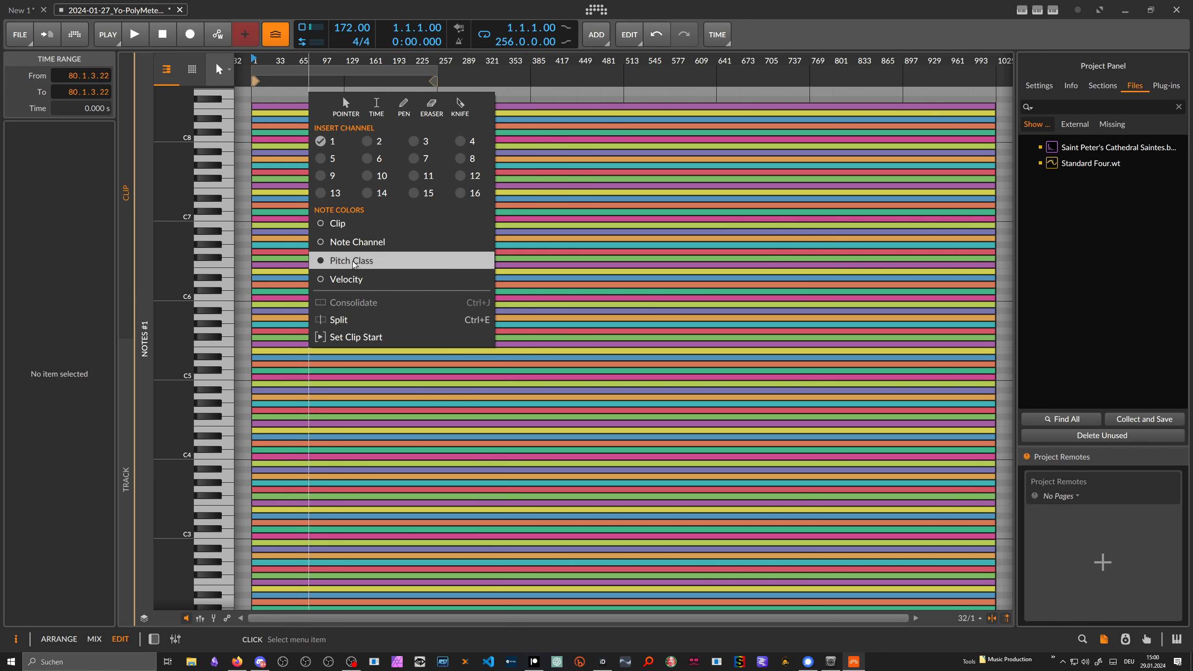
click(339, 223)
click(344, 94)
right_click(339, 92)
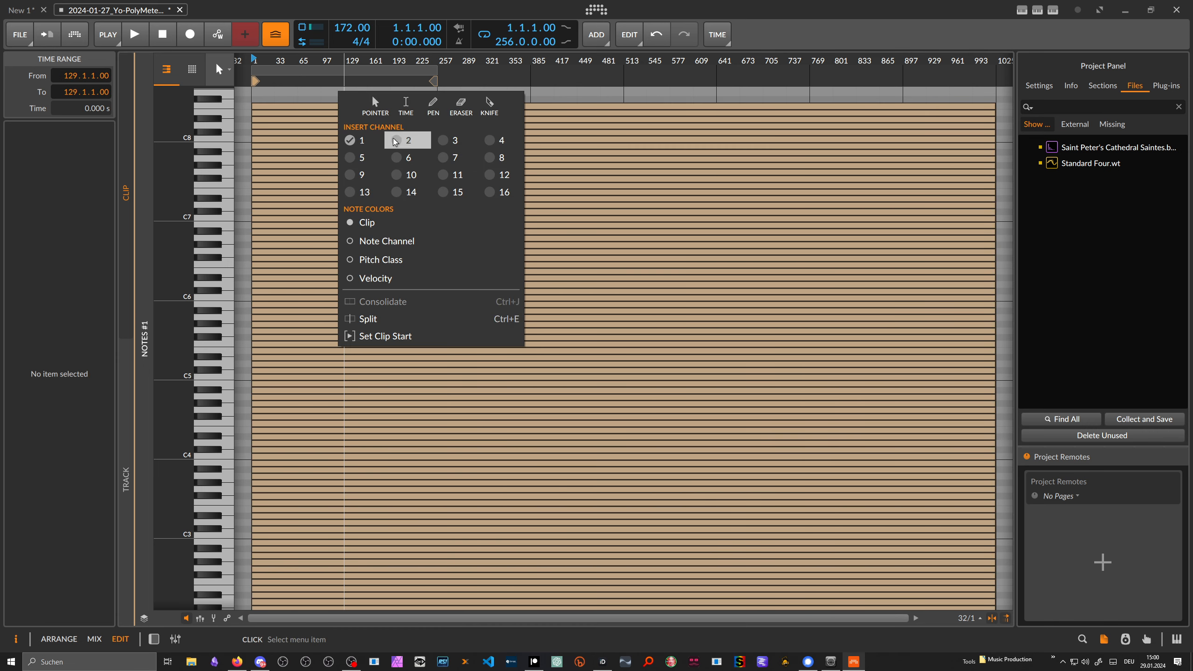
click(378, 260)
Return to the arrangement and open the patch of the second Note Grid on the Notes track.
key(alt+1)
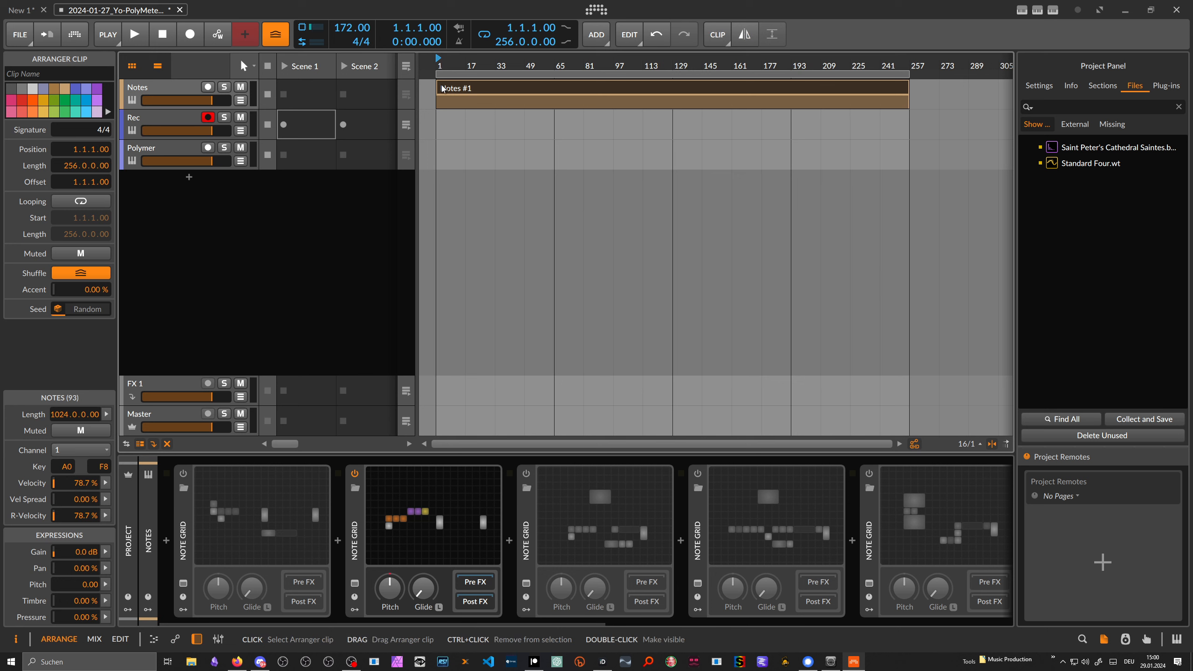
click(169, 90)
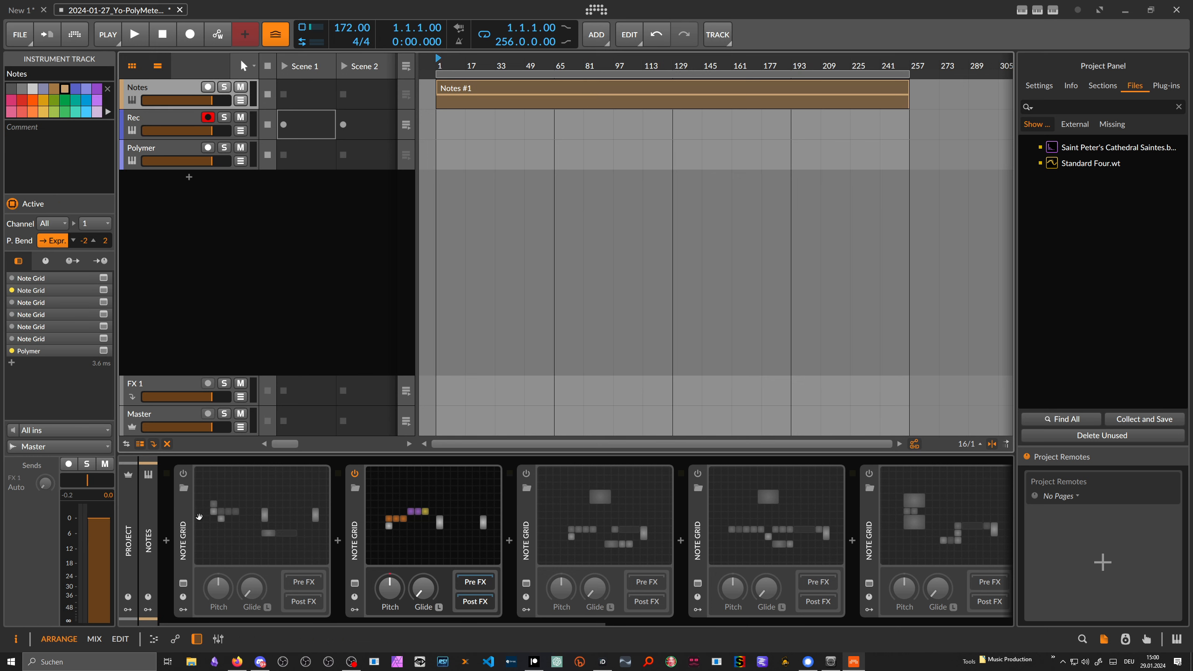
click(356, 543)
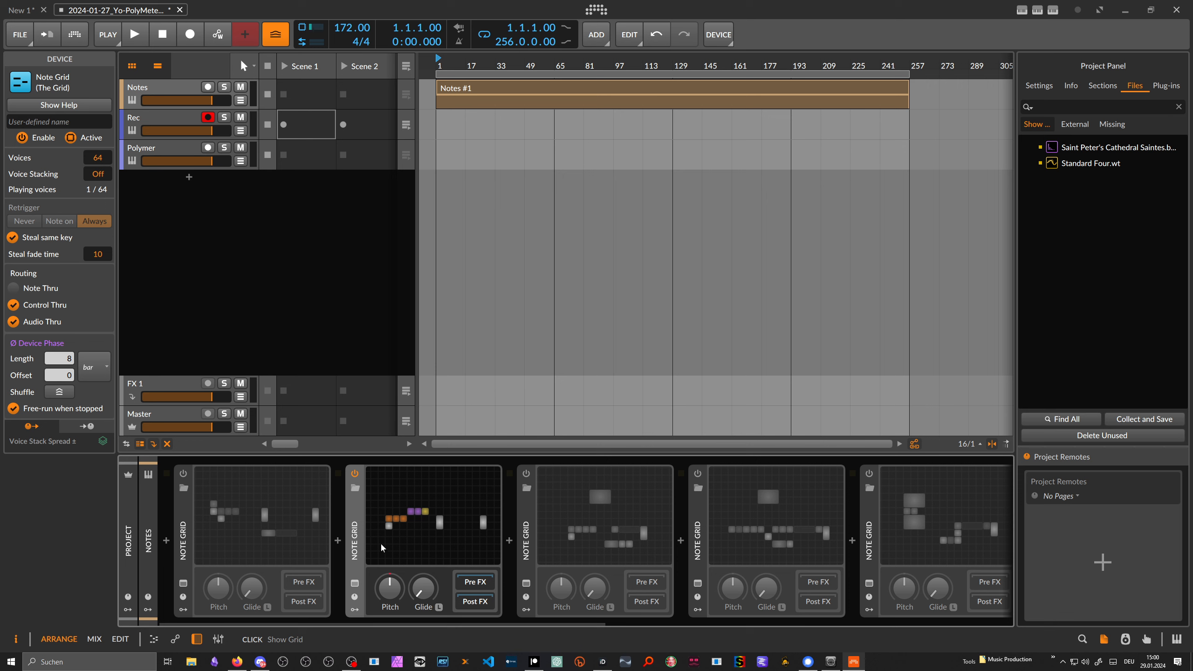
click(398, 518)
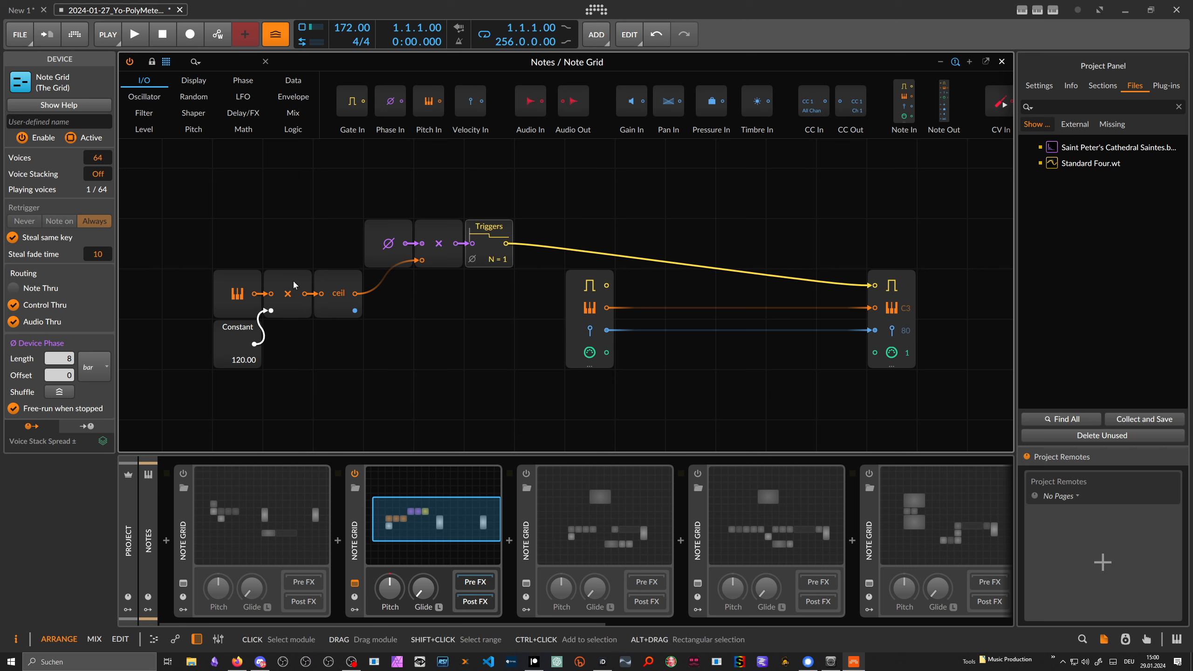
Inspect the patch's Pitch In, Ceil, Phase In, Multiply and Triggers modules, then close the grid editor.
click(246, 285)
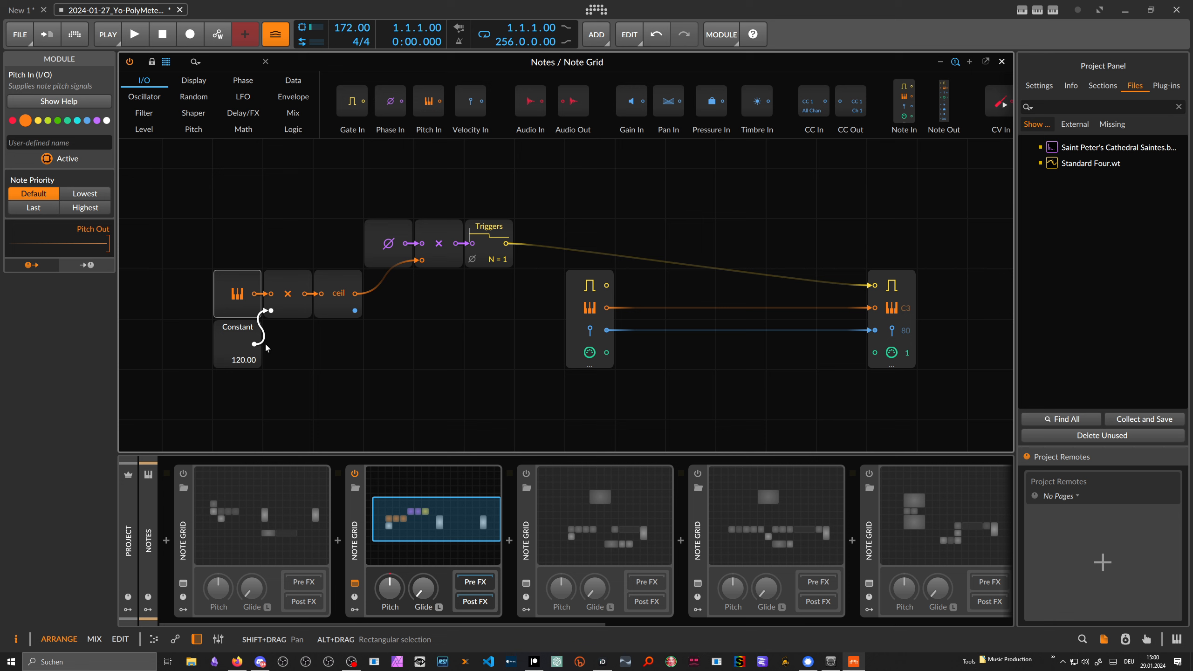
click(339, 292)
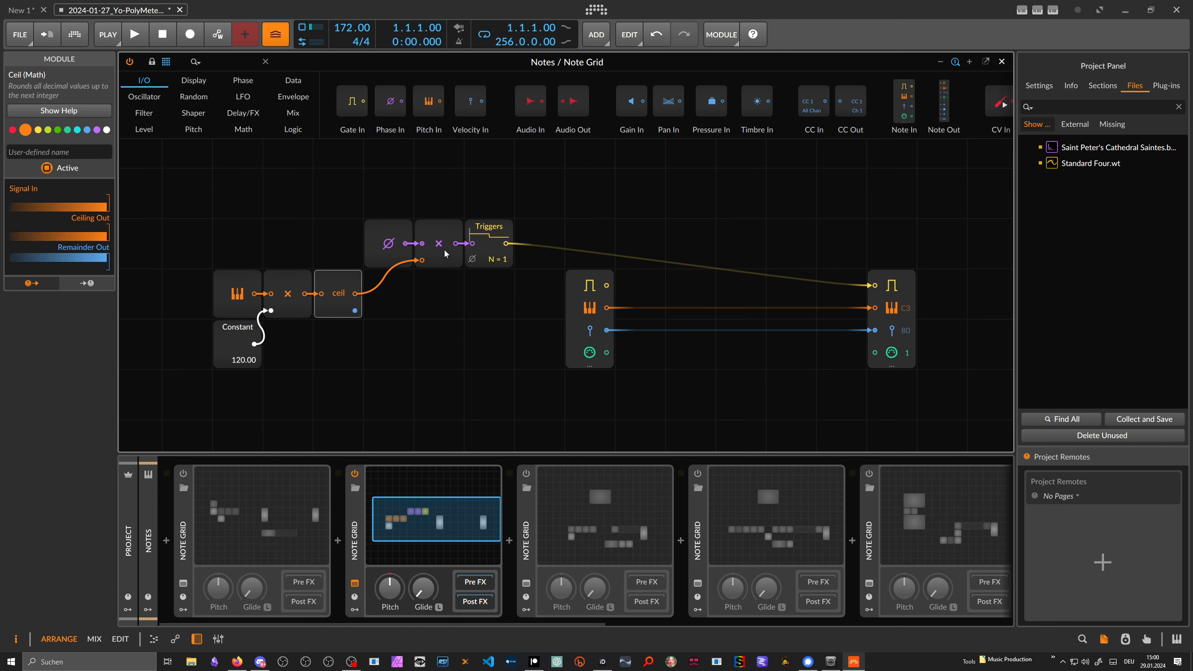
click(372, 227)
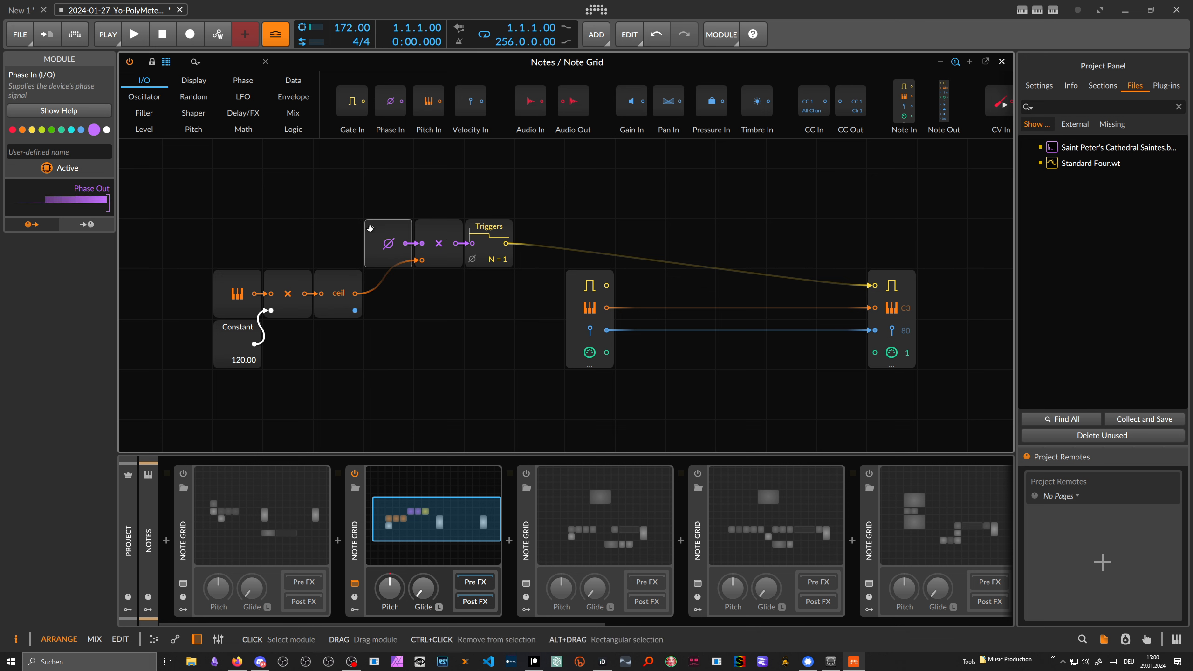
click(433, 234)
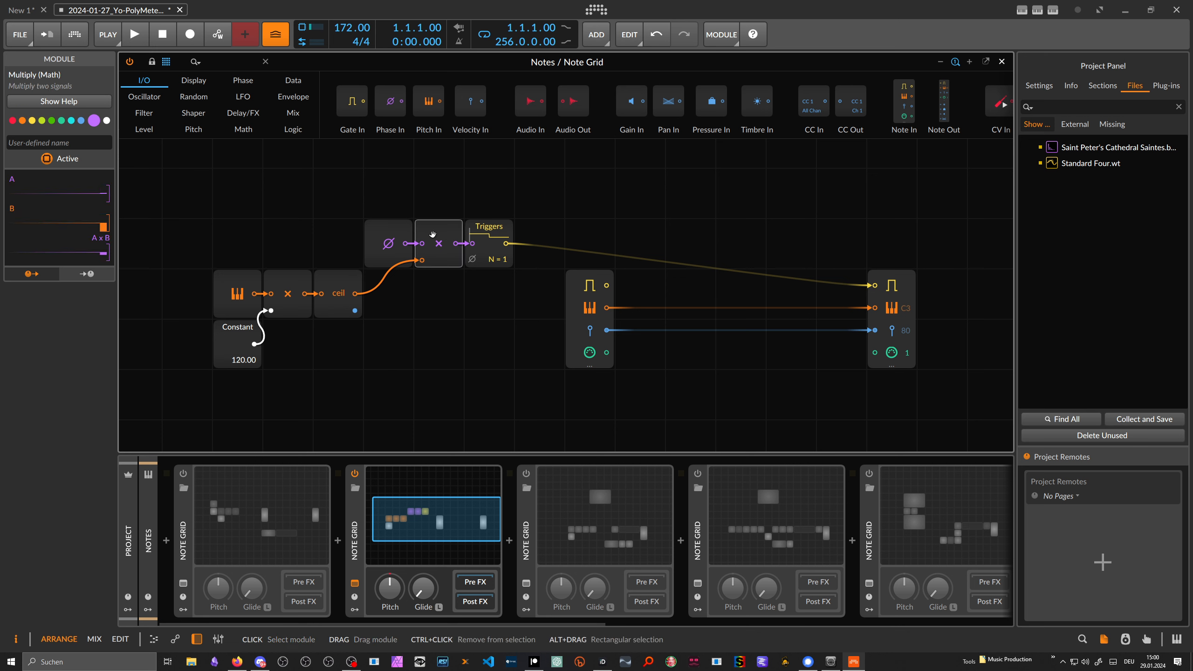
click(395, 231)
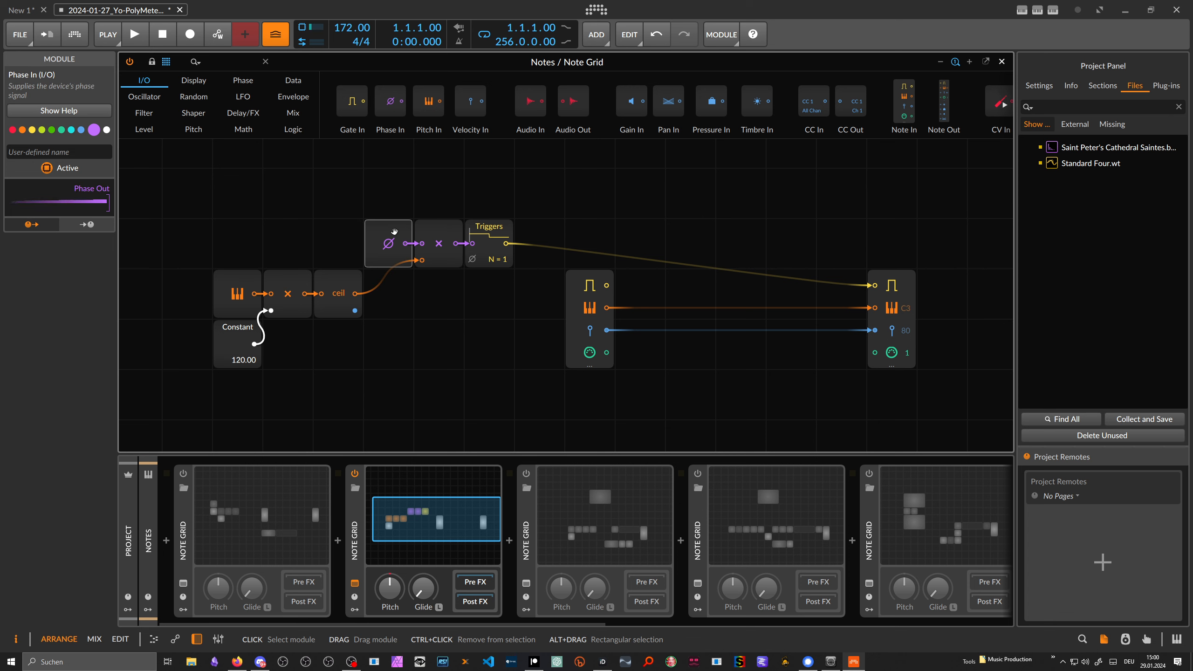
click(488, 235)
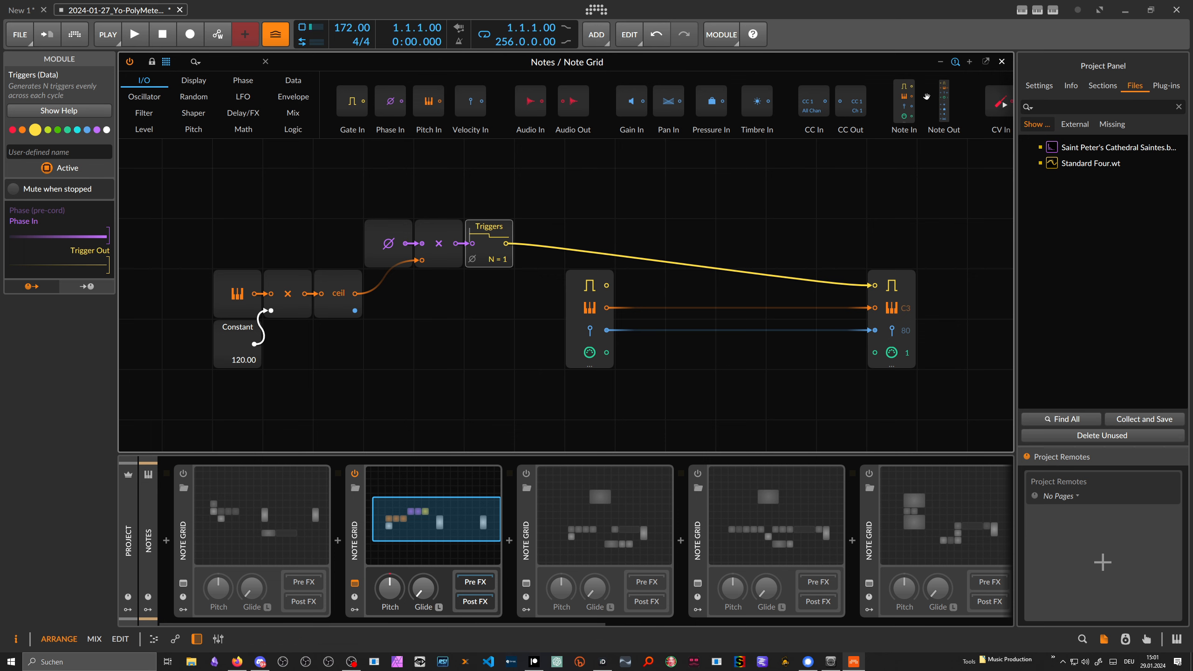
click(1001, 62)
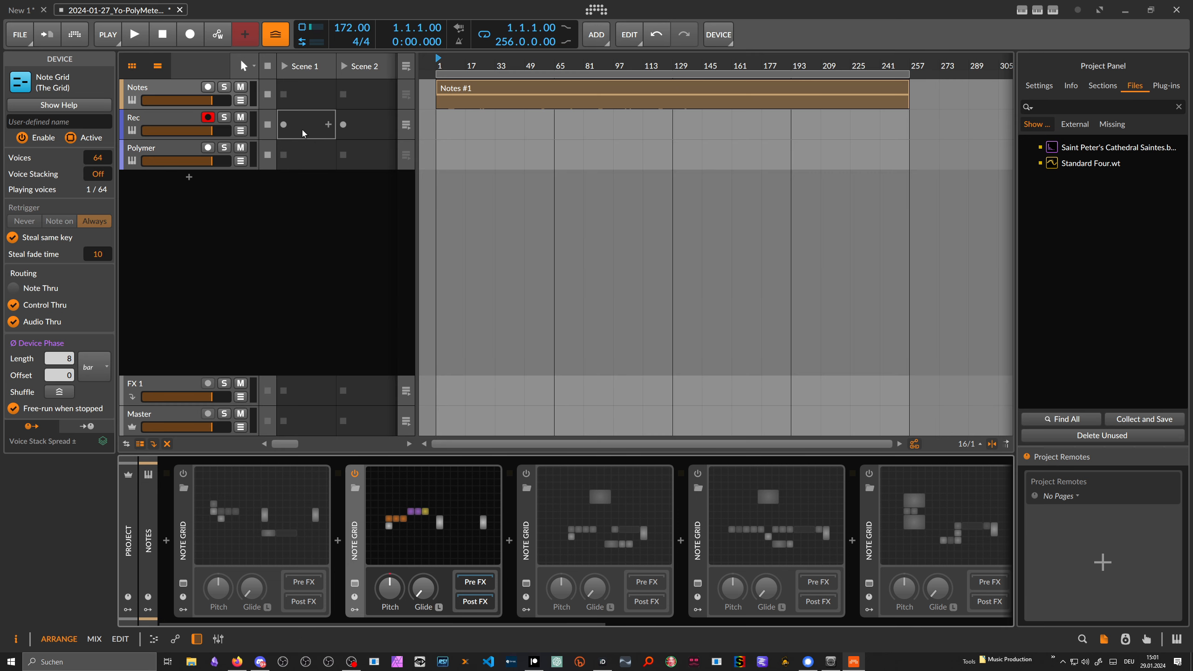
Record the generated notes into the Rec track's Scene 1 slot, open the clip in the detail editor, and stop playback.
click(285, 125)
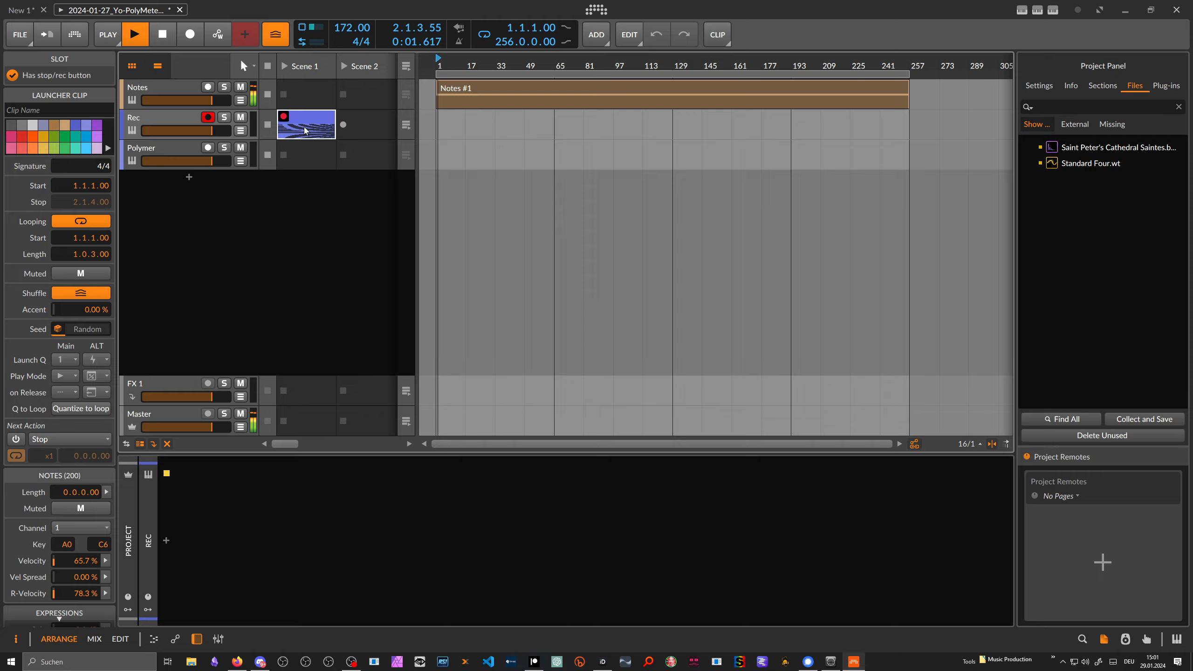
double_click(288, 129)
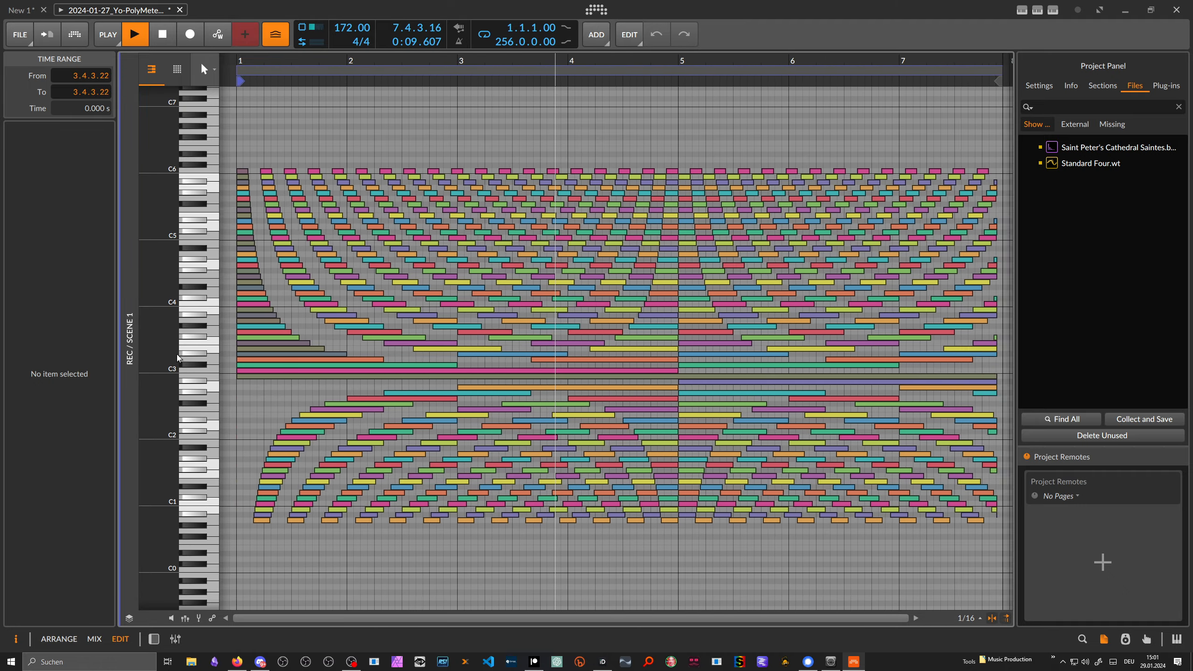
mouse_move(161, 335)
mouse_down()
mouse_move(203, 341)
mouse_move(161, 346)
mouse_up()
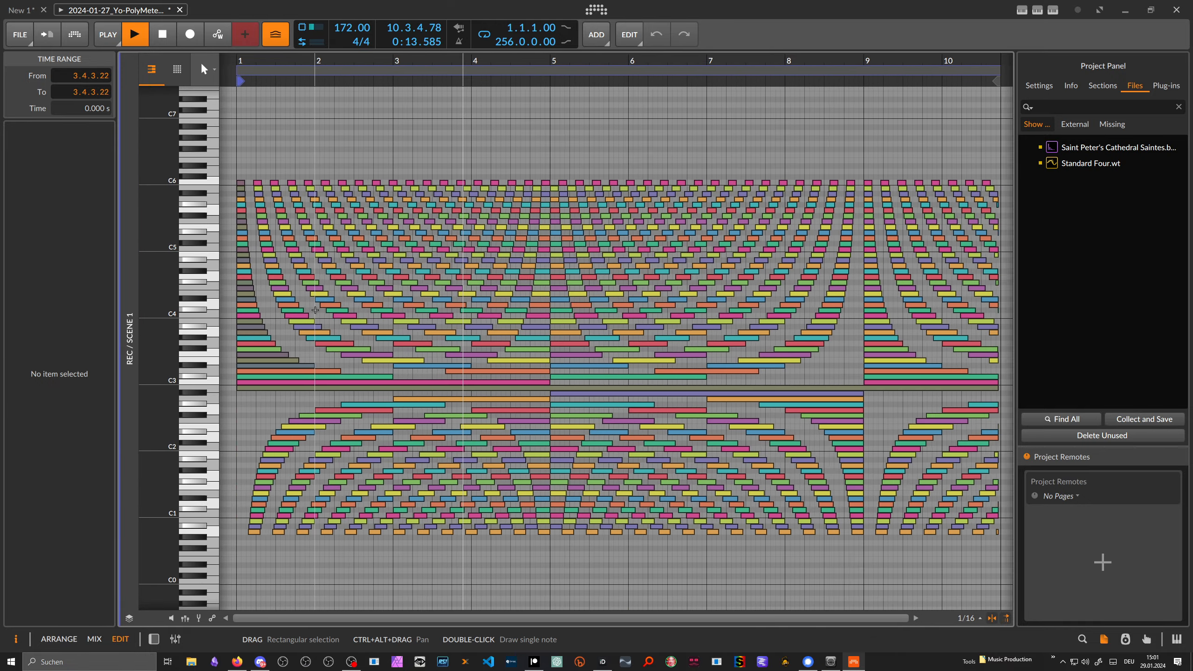
click(163, 37)
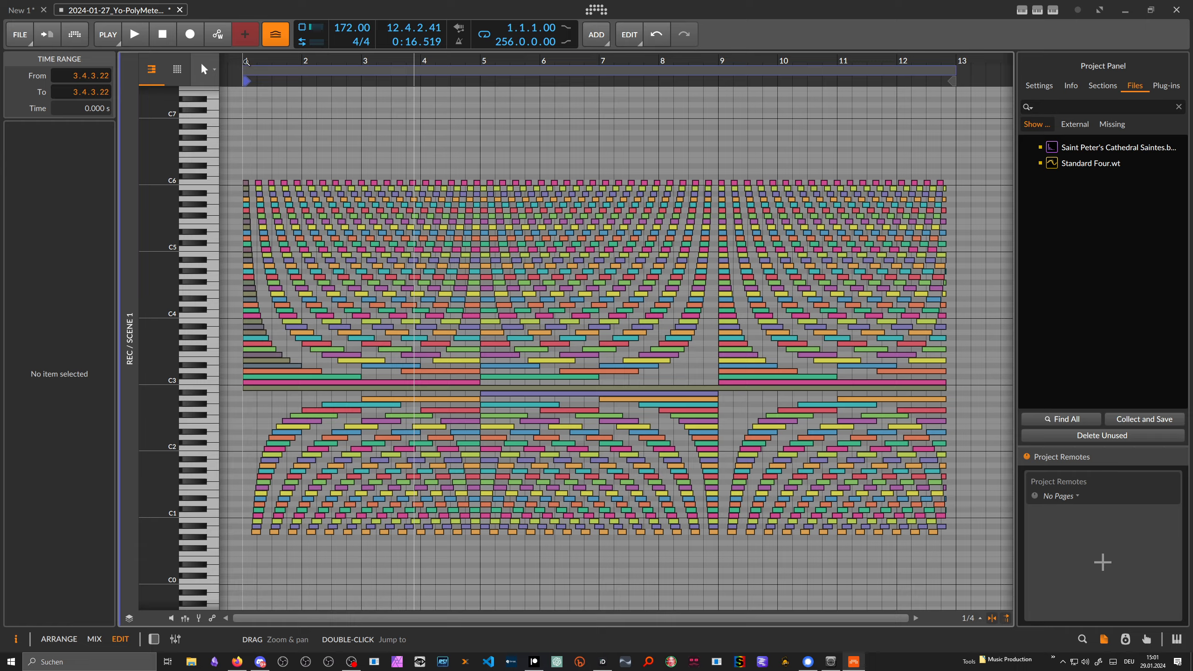
Examine the recorded clip's note pattern from its start through the first repetitions.
drag(246, 62, 259, 82)
drag(251, 145, 886, 601)
click(860, 592)
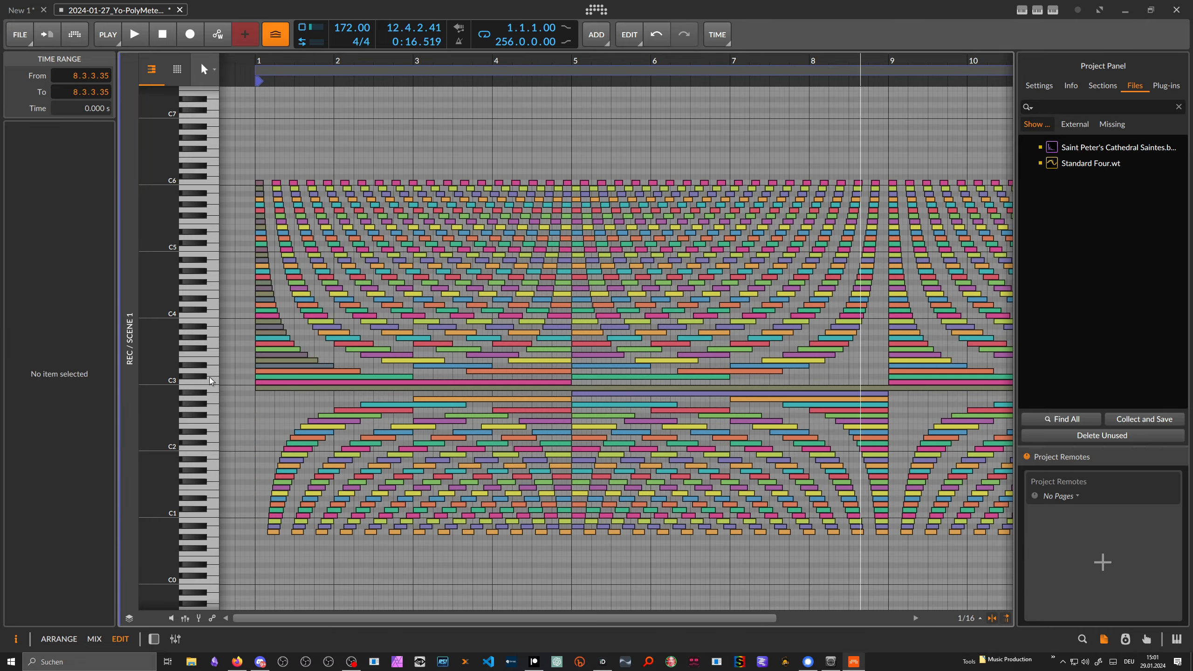
scroll(210, 381, up, 1)
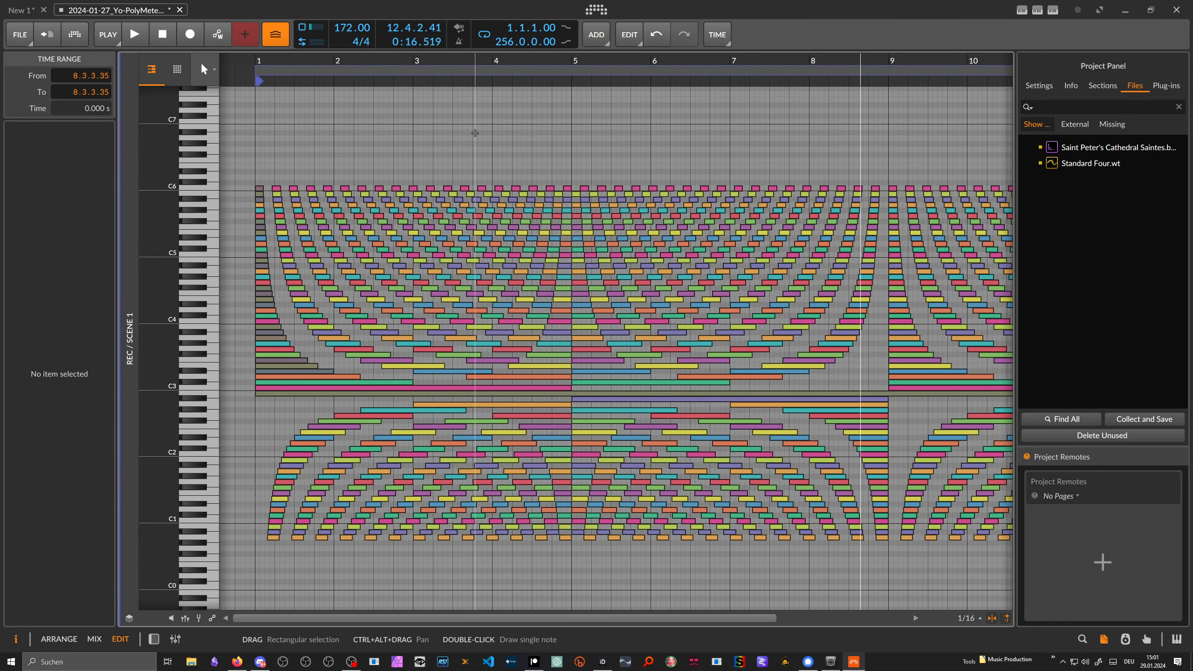
Delete the recorded clip from the Rec track's Scene 1 slot.
key(Tab)
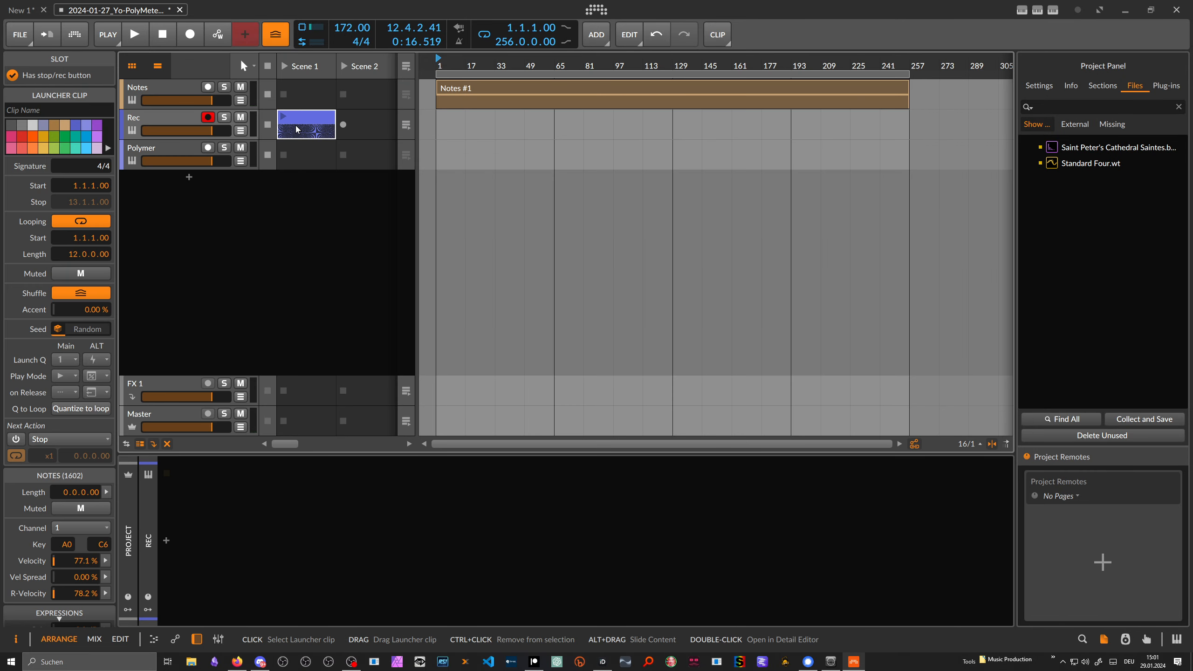
key(Delete)
Reopen the second Note Grid on the Notes track and inspect its device settings and Pitch In module.
click(168, 89)
click(415, 535)
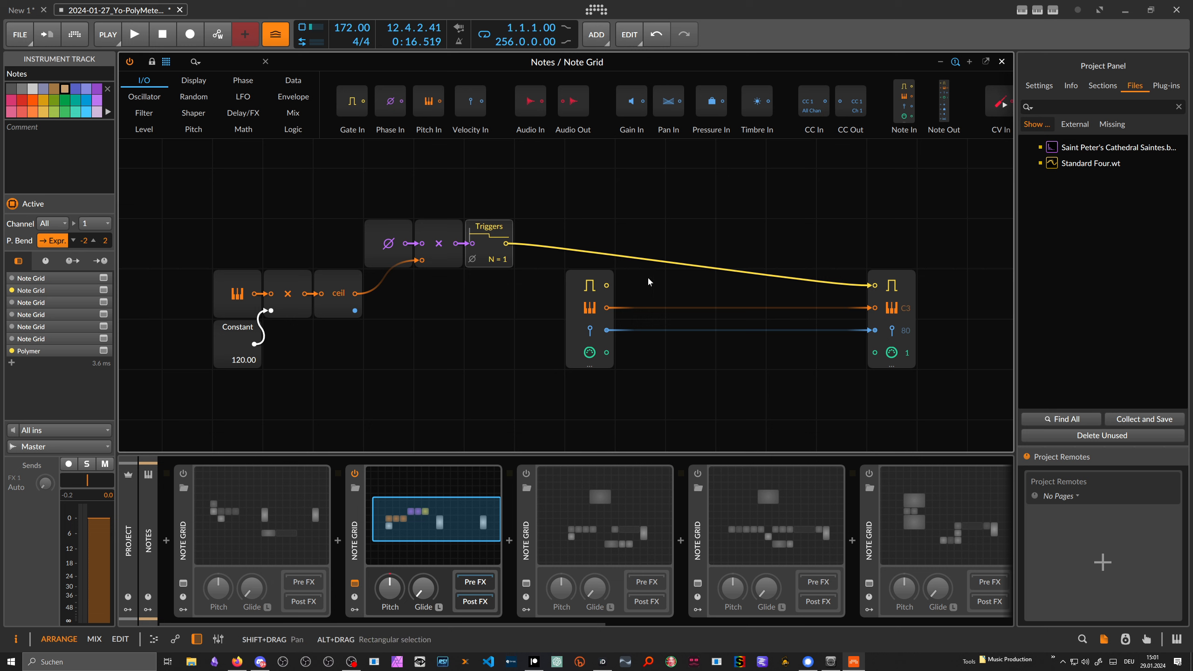
click(354, 530)
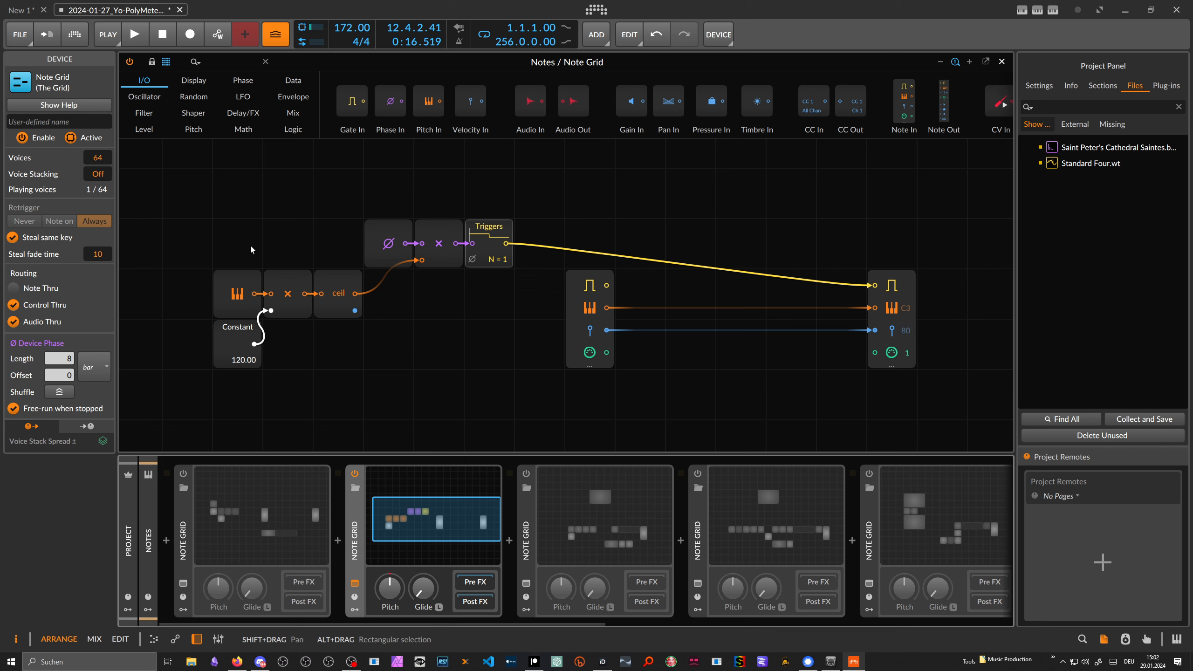
click(239, 288)
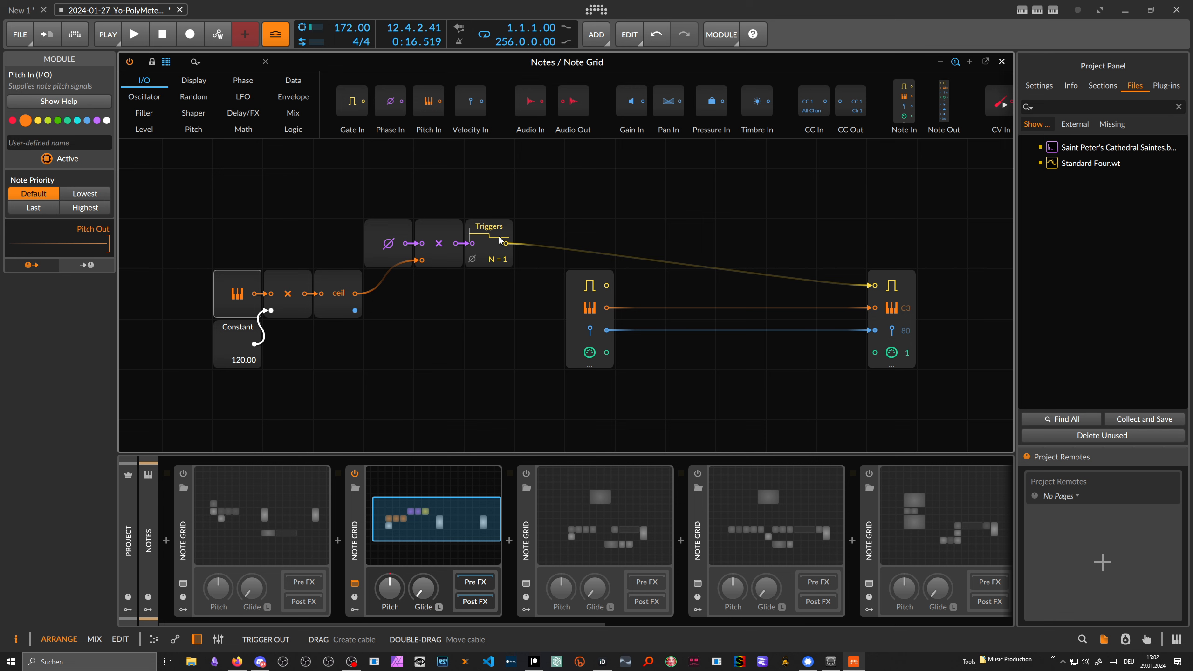
Switch off the second Note Grid and open the patch of the third Note Grid.
click(354, 474)
click(532, 507)
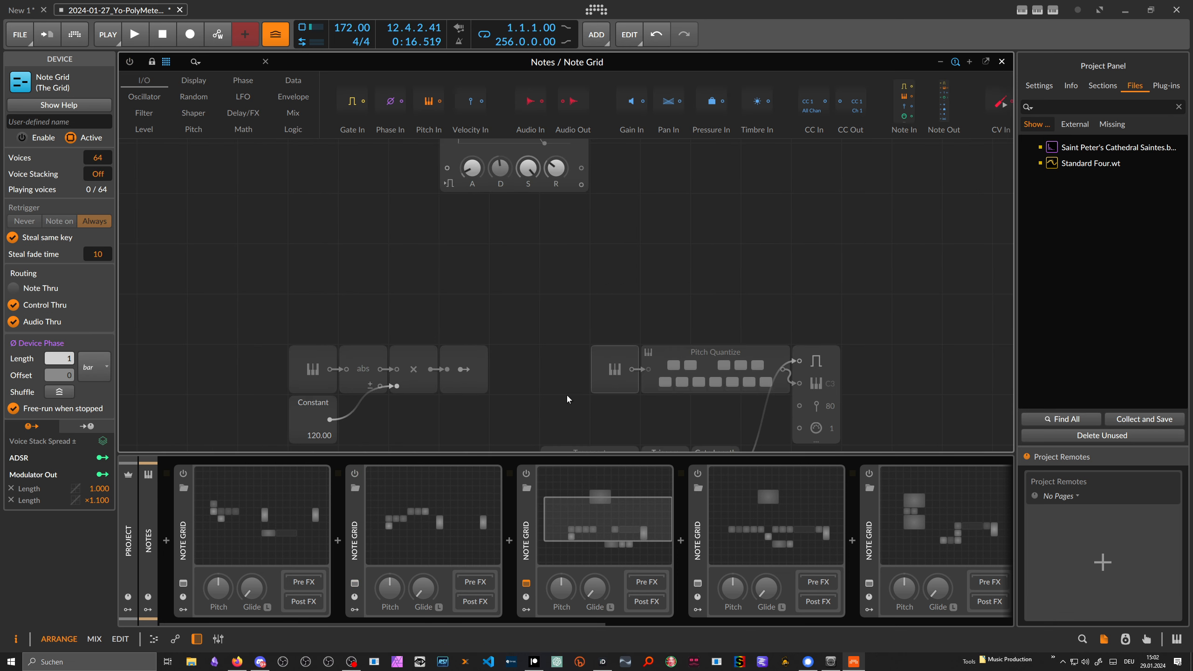
Move the ADSR module down so it sits directly above the abs and multiply modules.
scroll(530, 284, right, 3)
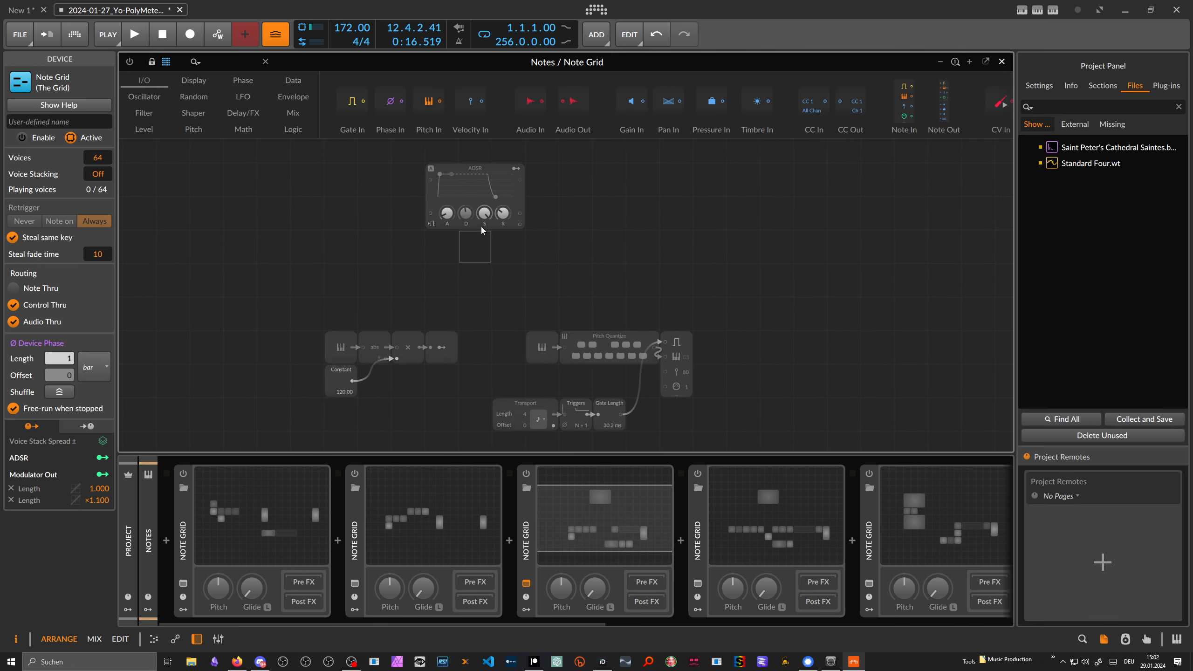
click(451, 186)
drag(451, 186, 417, 289)
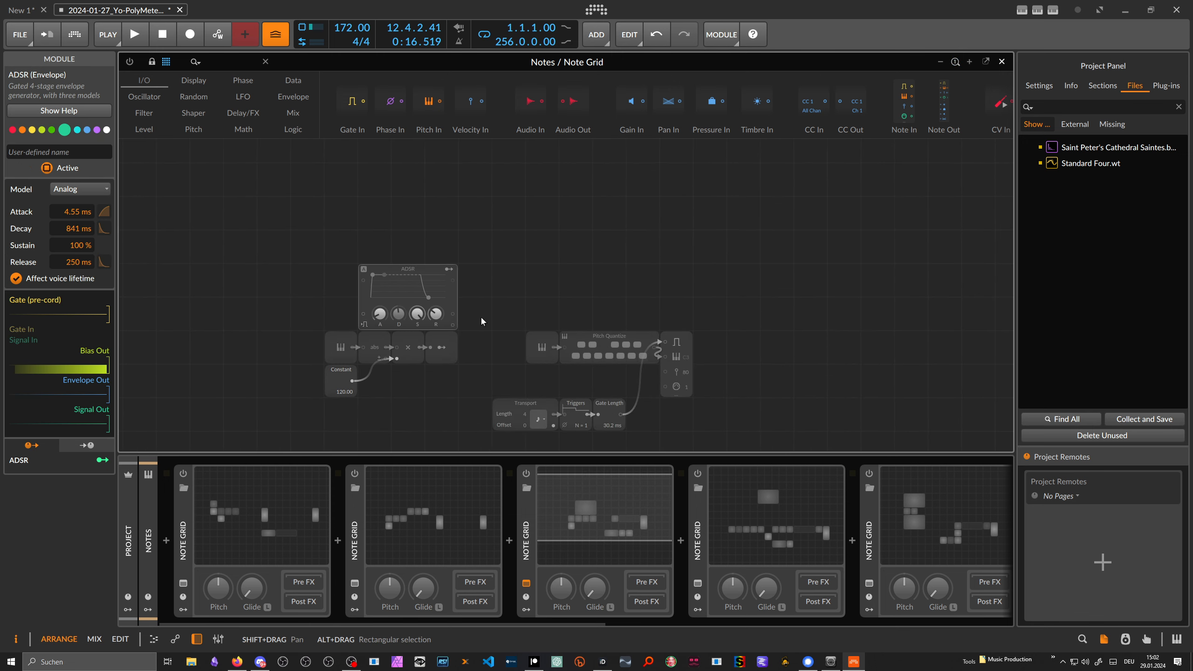
scroll(481, 316, up, 2)
drag(480, 322, 504, 251)
Enable the third Note Grid, inspect its Abs, Constant, Modulator Out and Pitch In modules, and close the grid editor.
click(519, 520)
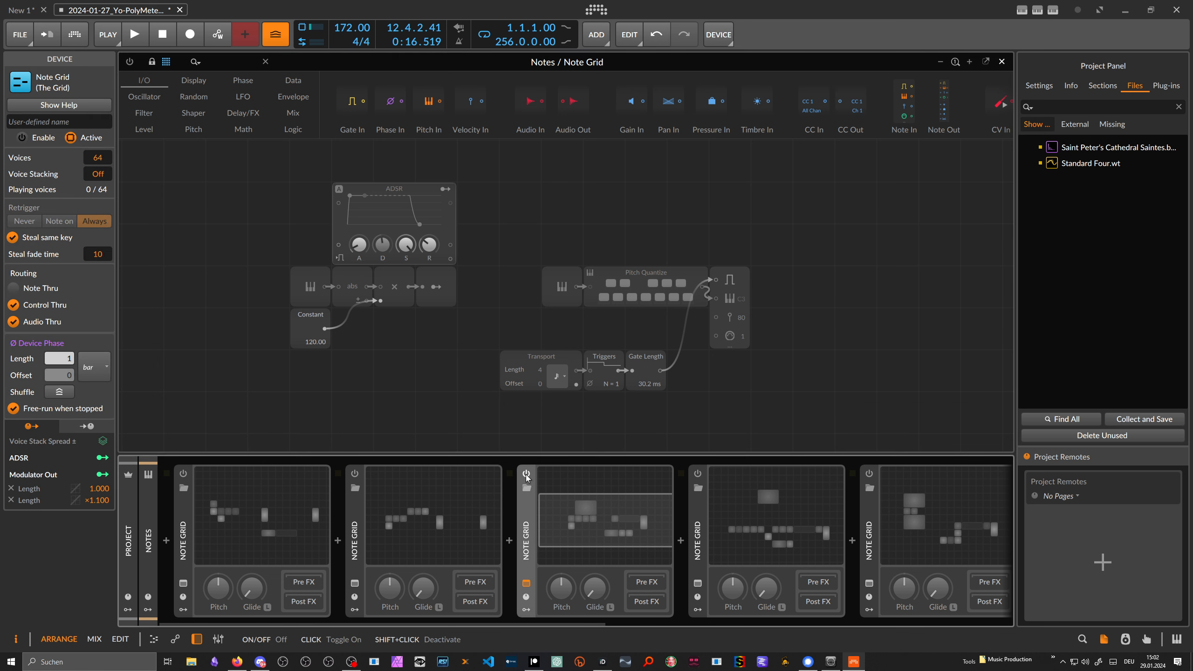
click(325, 293)
click(354, 278)
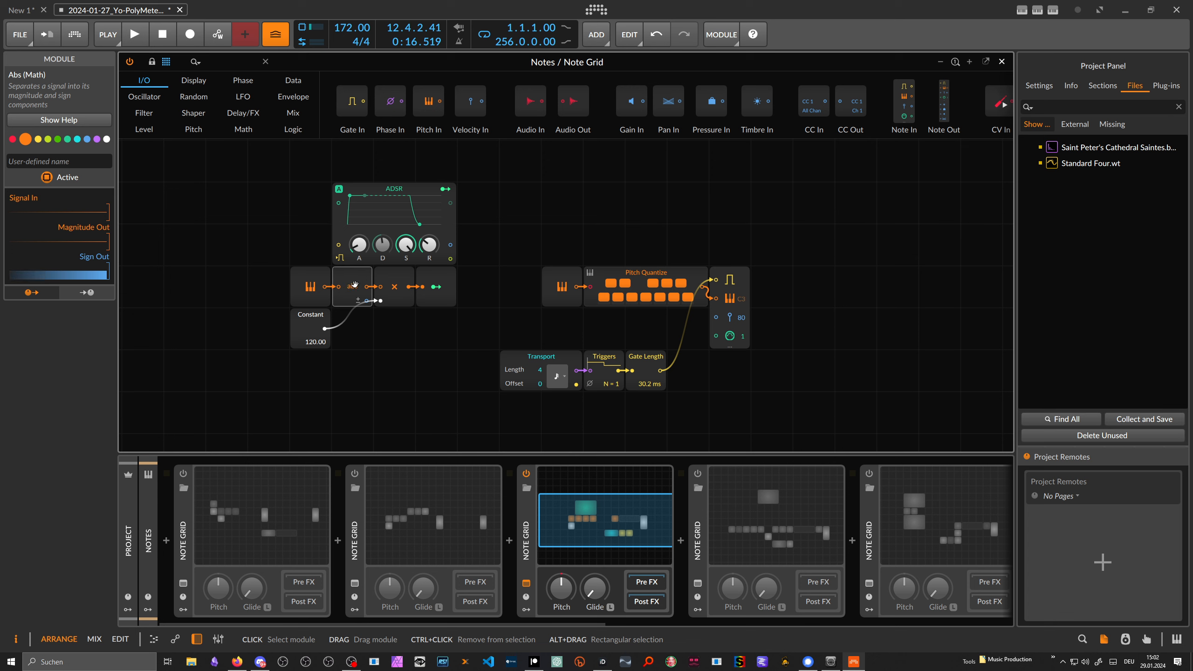
click(311, 328)
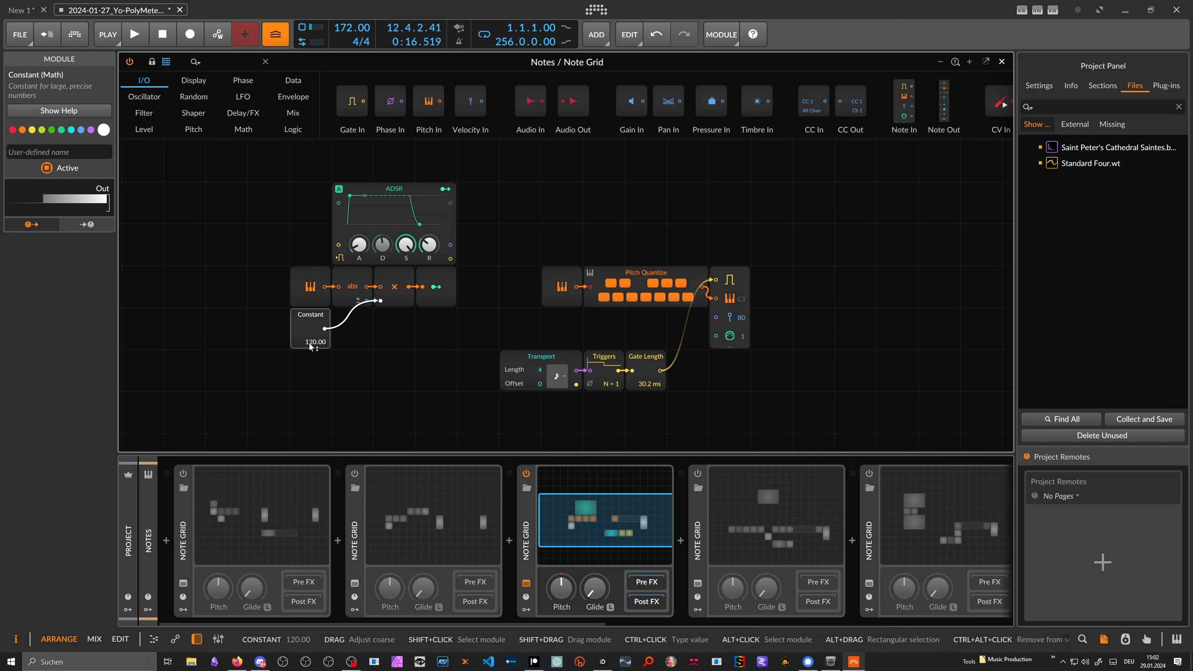
click(438, 287)
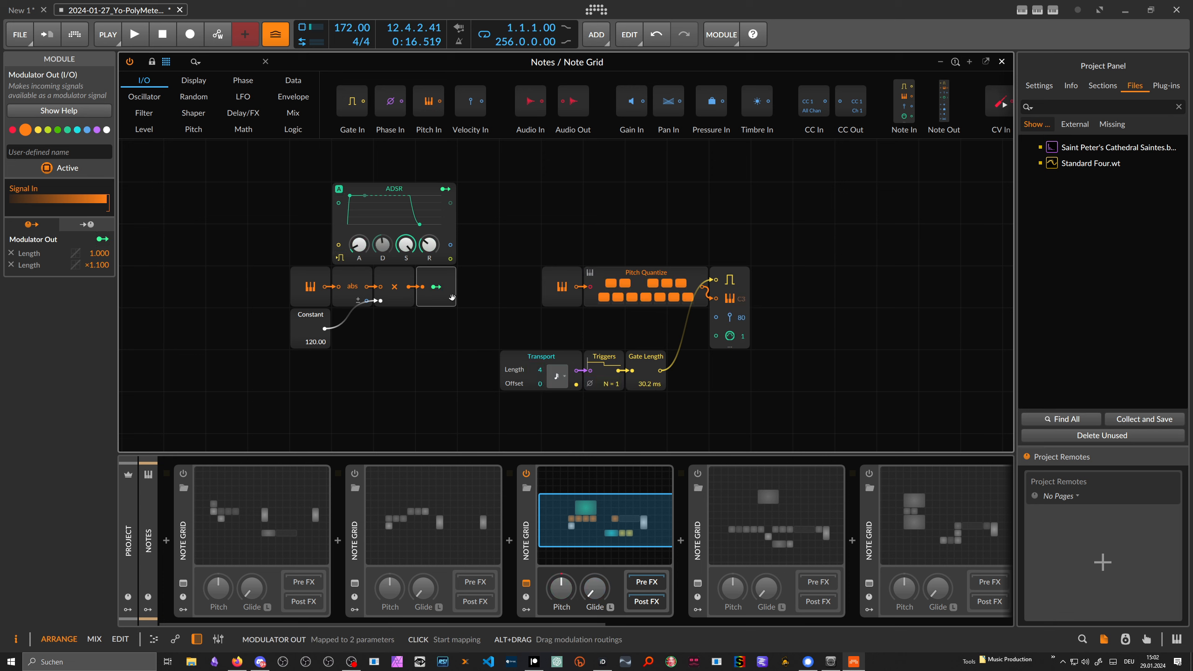
click(564, 292)
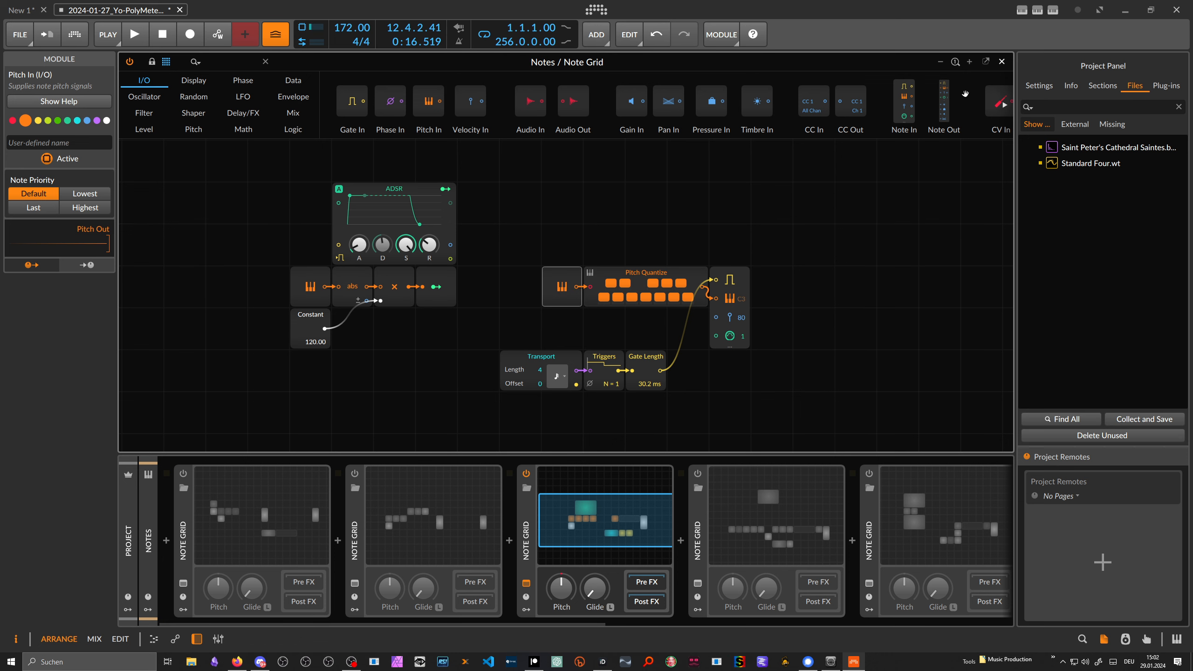
key(Escape)
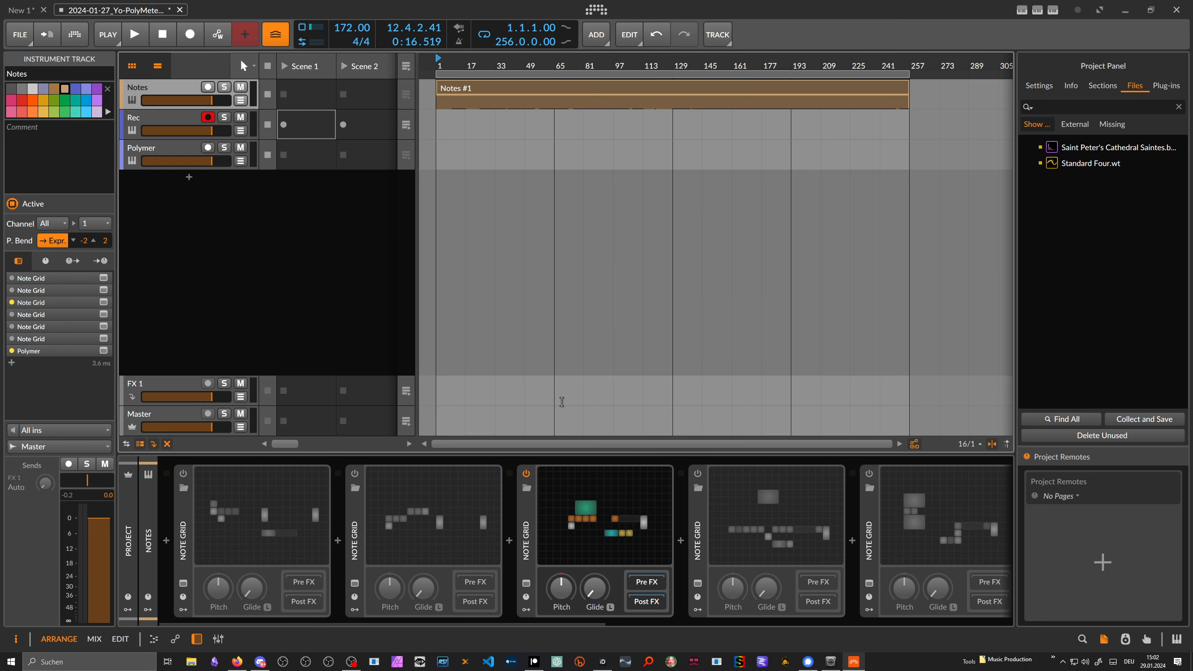
Start recording the third Note Grid's notes into the Rec track's Scene 1 slot and open the clip in the detail editor.
click(284, 125)
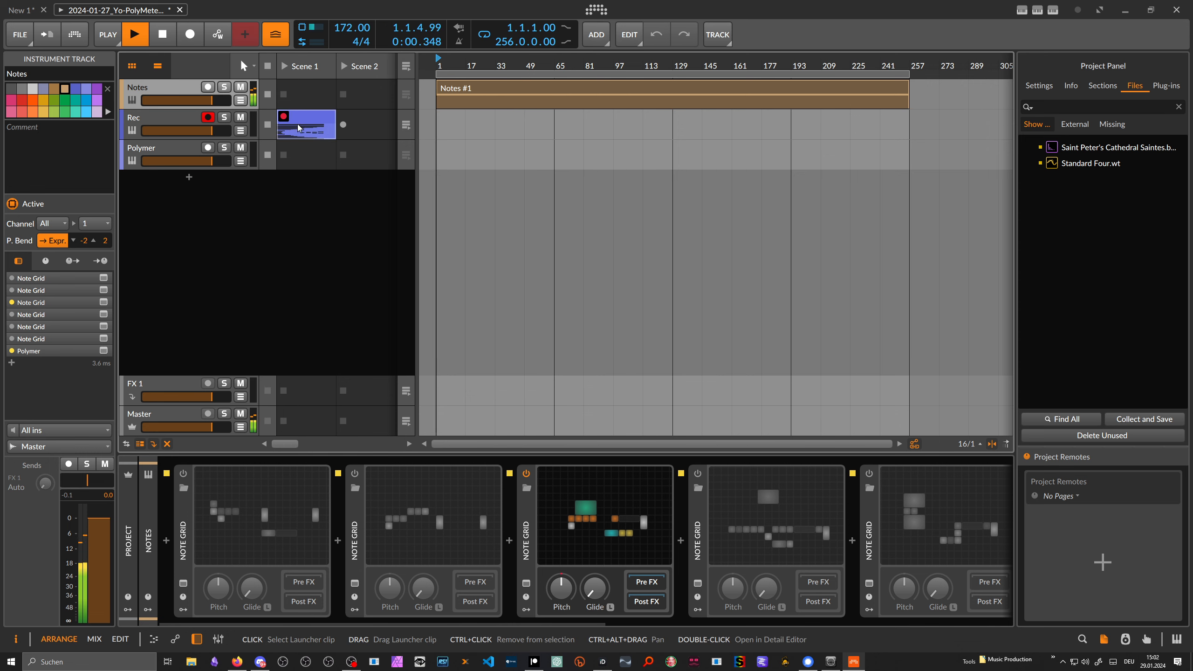
double_click(309, 128)
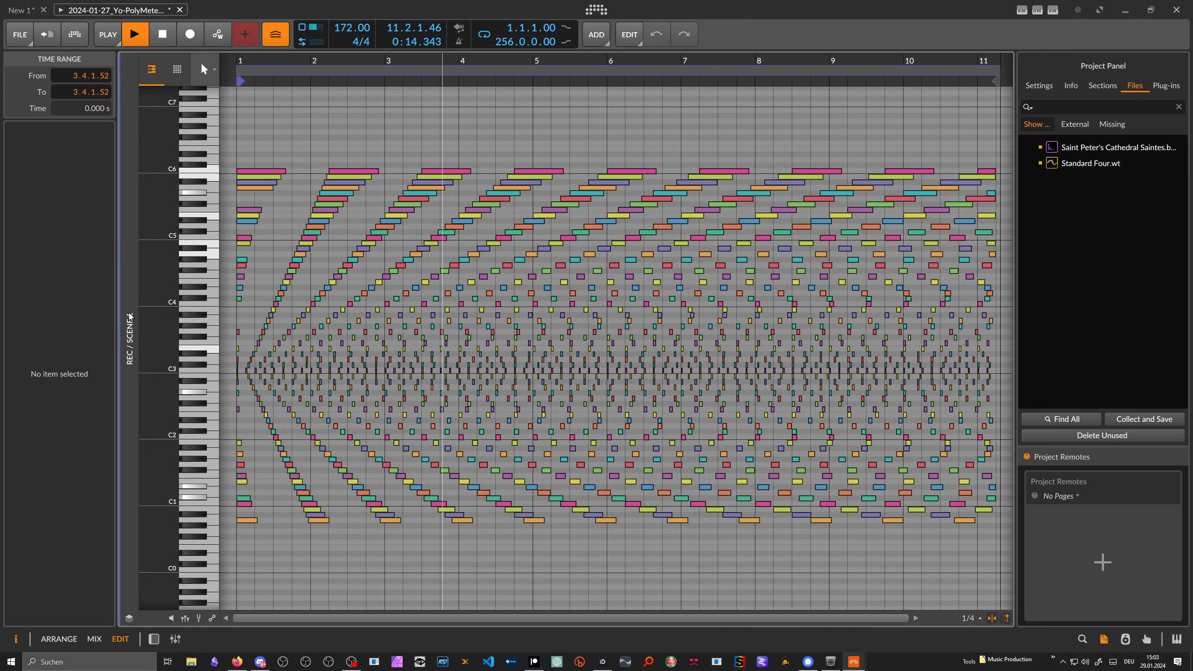
Stop the transport and delete the recorded clip from the Rec track's Scene 1 slot.
mouse_move(165, 375)
mouse_down()
mouse_move(165, 398)
mouse_move(165, 374)
mouse_up()
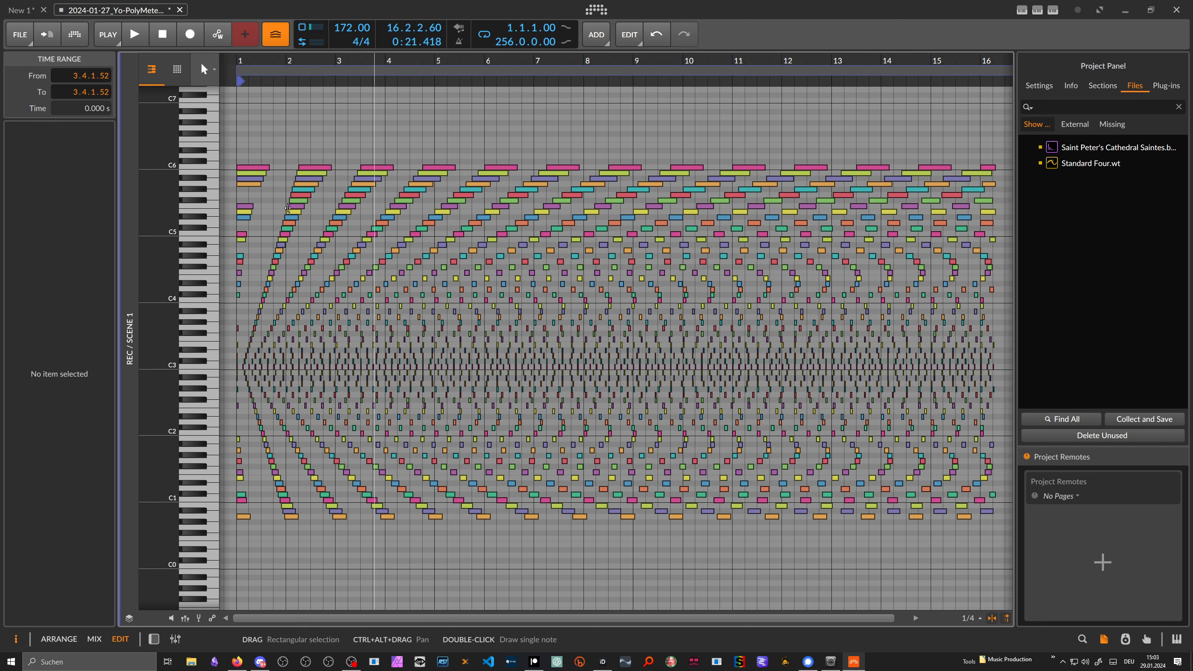
click(315, 128)
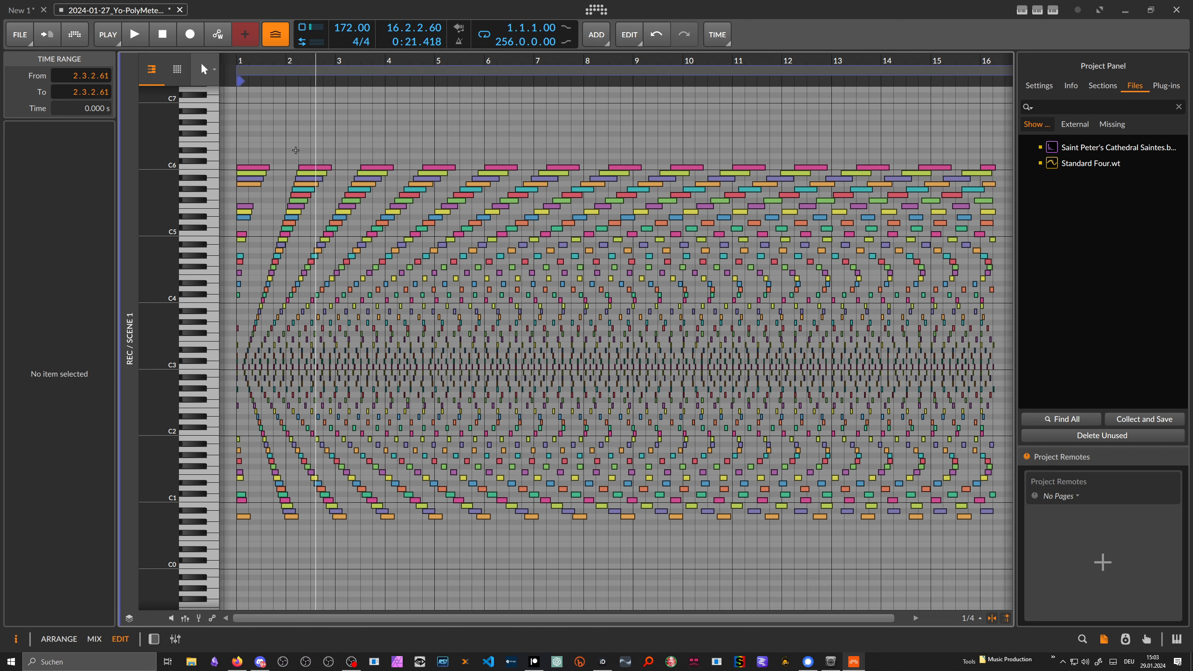
key(alt+1)
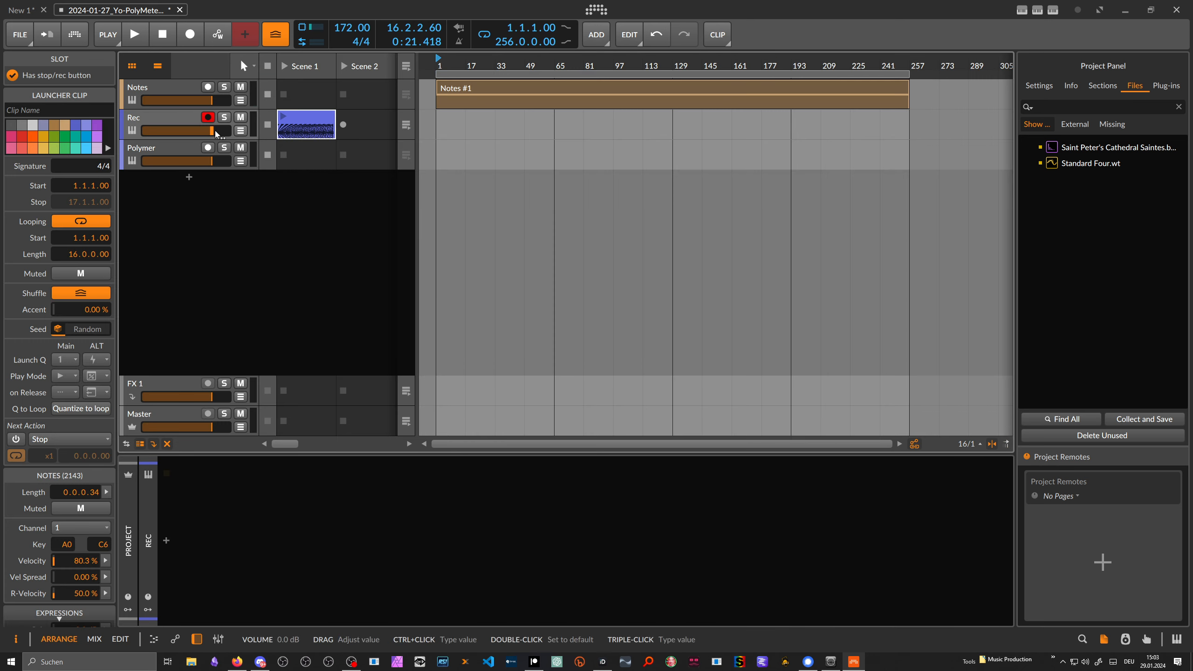
click(307, 136)
click(182, 121)
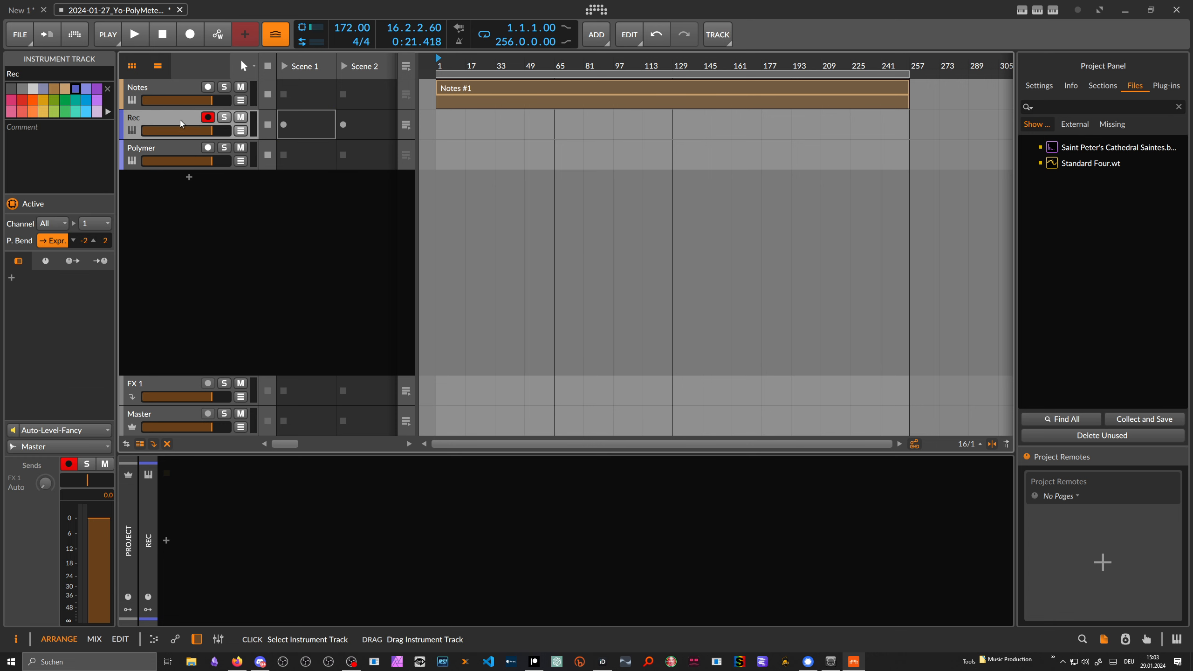
Open the Notes track's fourth Note Grid patch and move its ADSR module directly above the subtract, abs and Pinch modules.
click(176, 90)
double_click(788, 516)
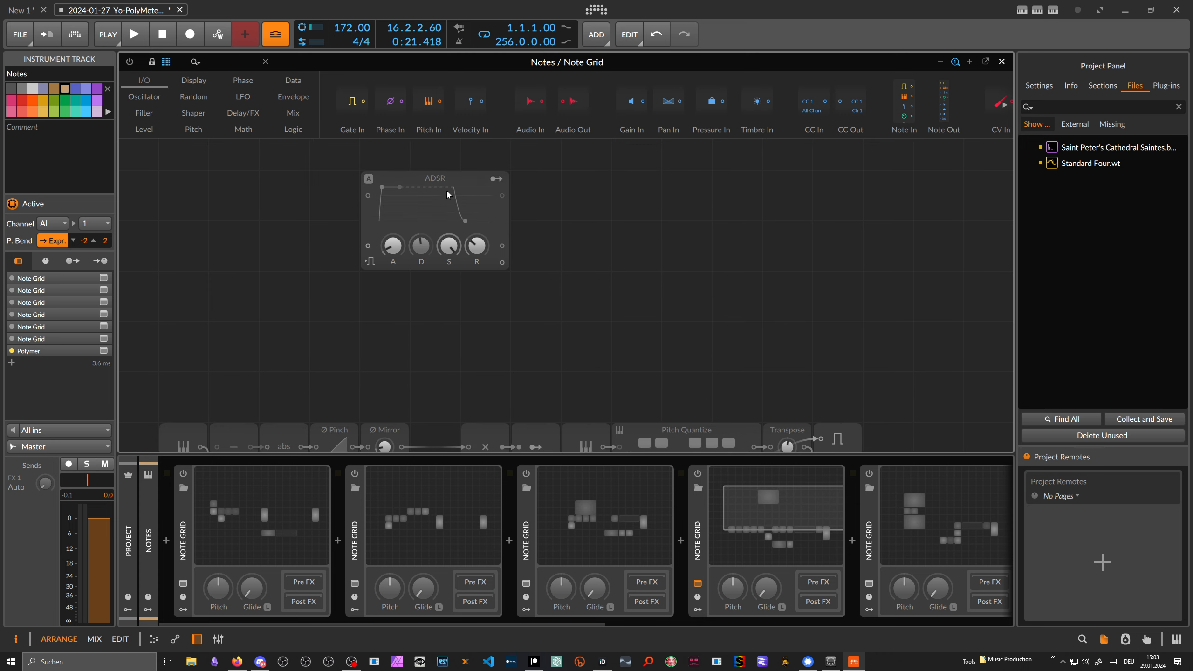
drag(453, 219, 522, 192)
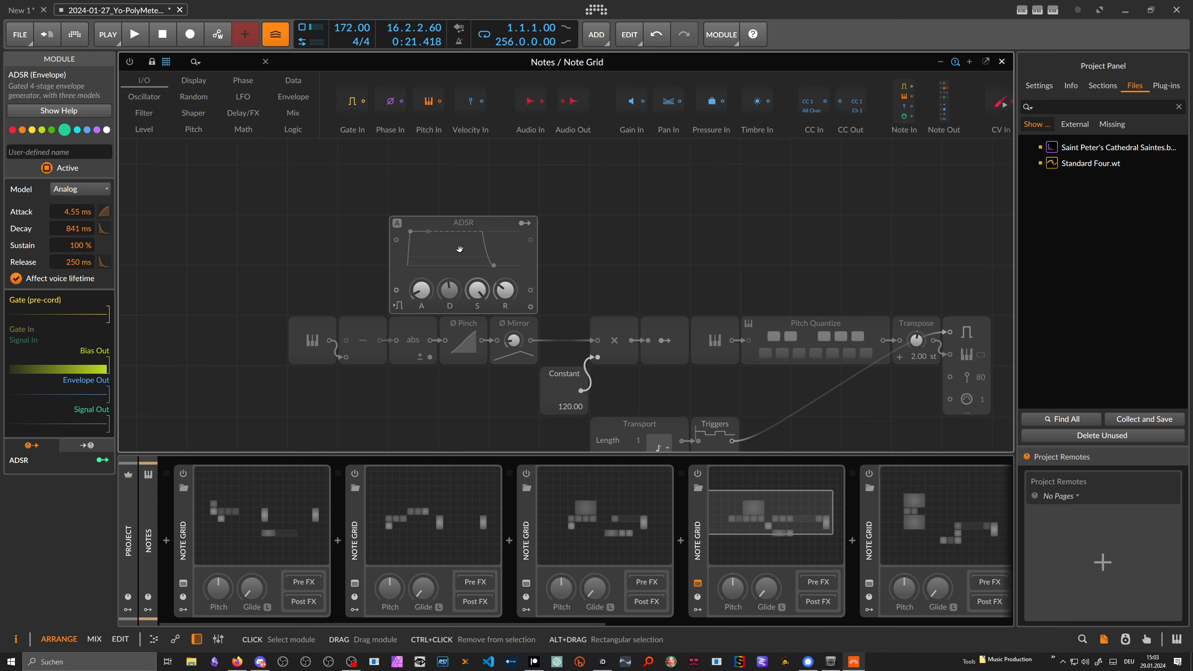
drag(470, 231, 420, 231)
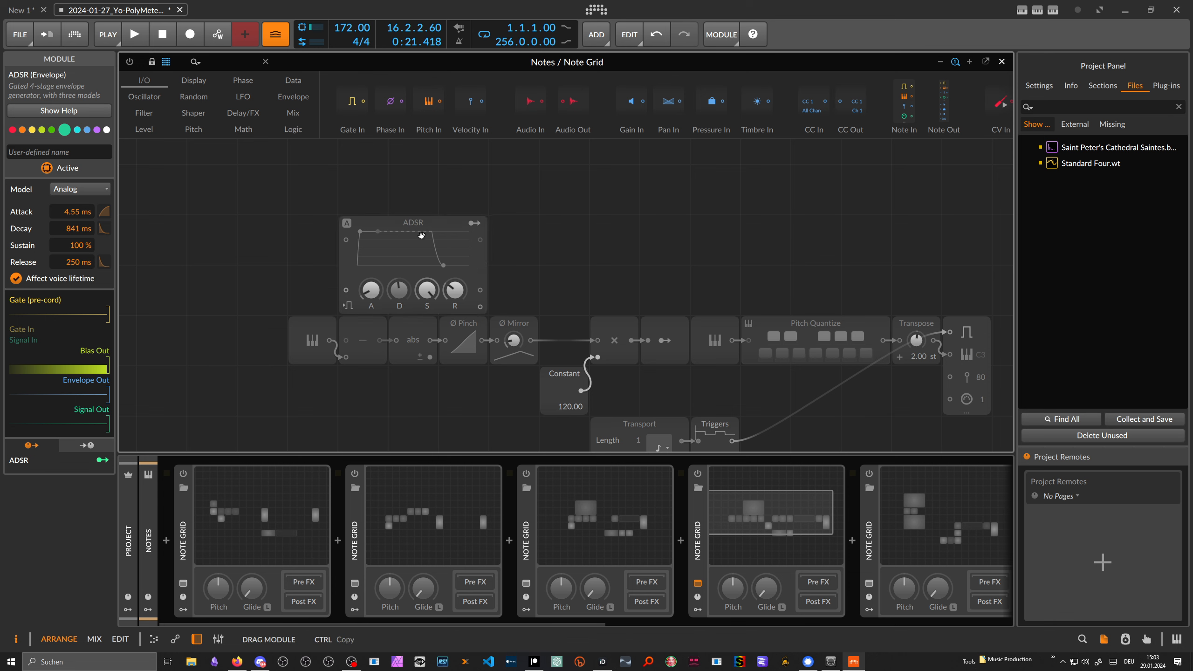
Enable the fourth Note Grid, inspect its Pitch In, Abs and Modulator Out modules, and close the grid editor.
click(698, 473)
scroll(648, 366, right, 4)
scroll(648, 365, down, 2)
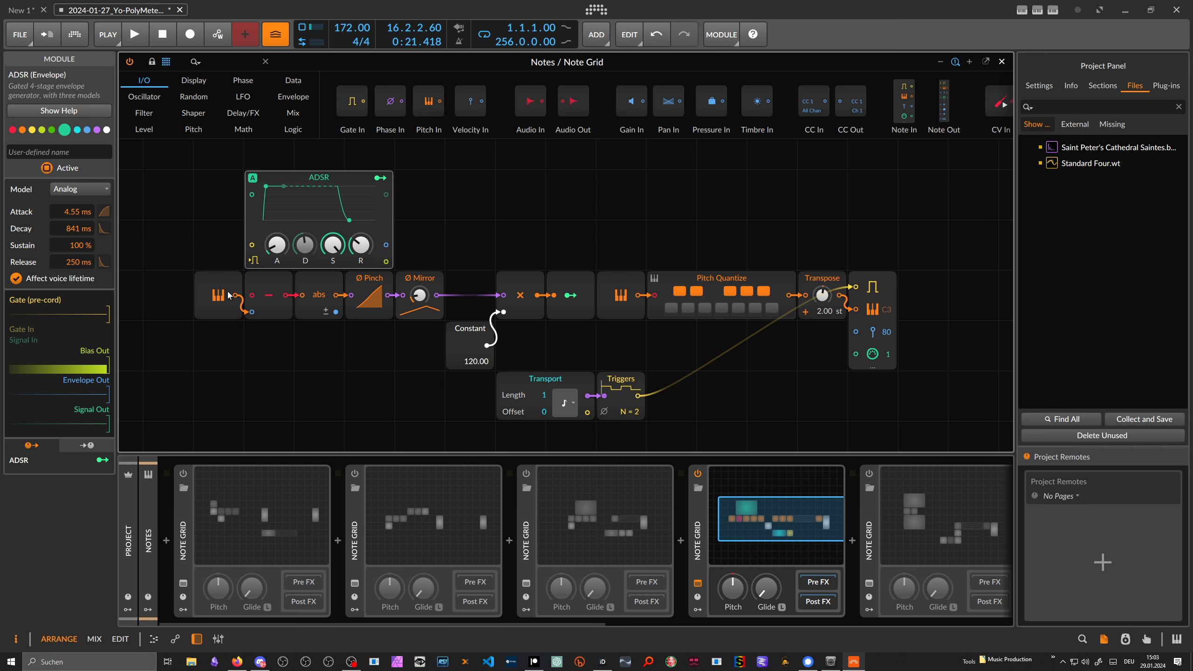
click(255, 315)
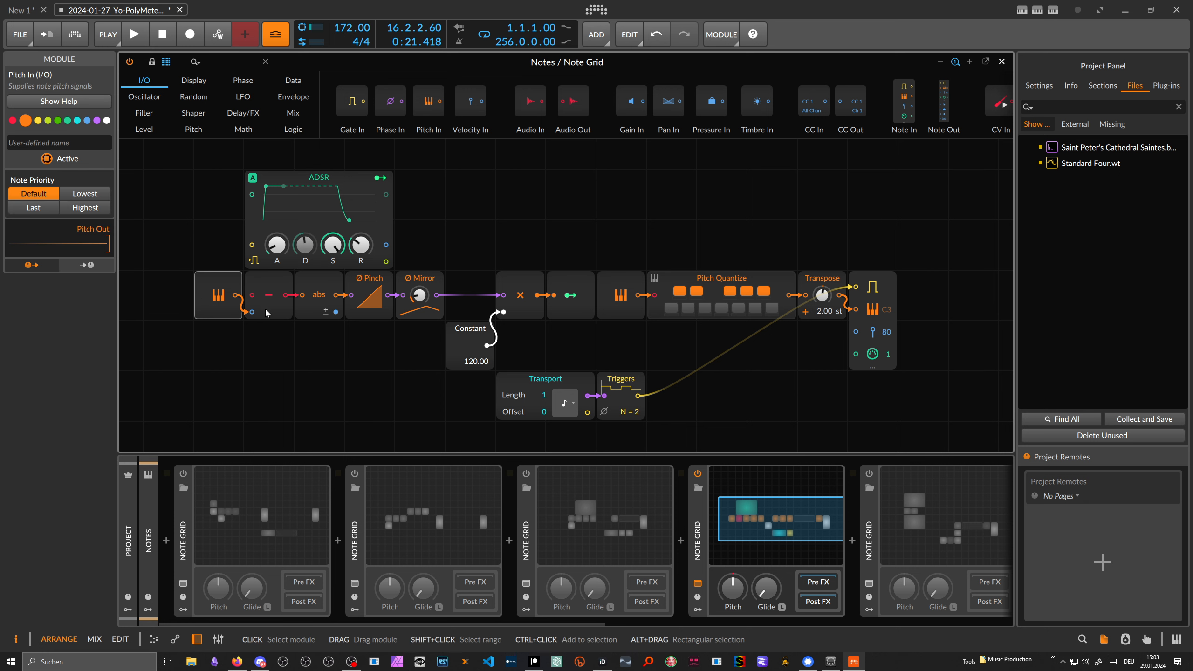
click(317, 286)
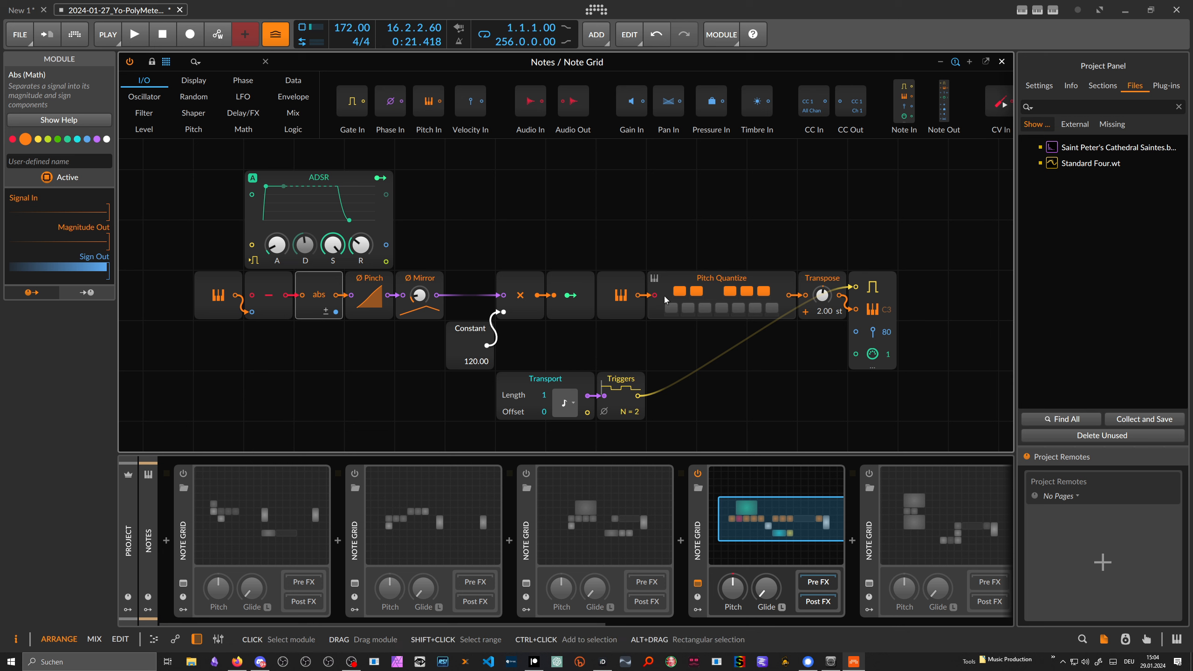
click(570, 294)
click(572, 299)
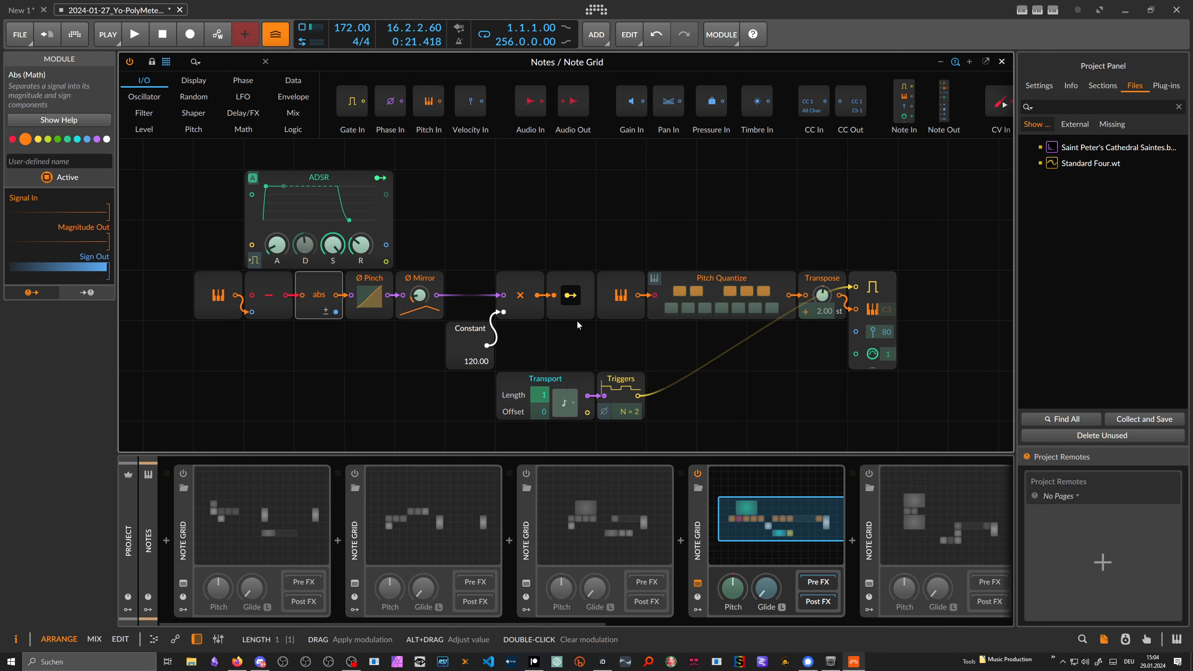
click(1001, 62)
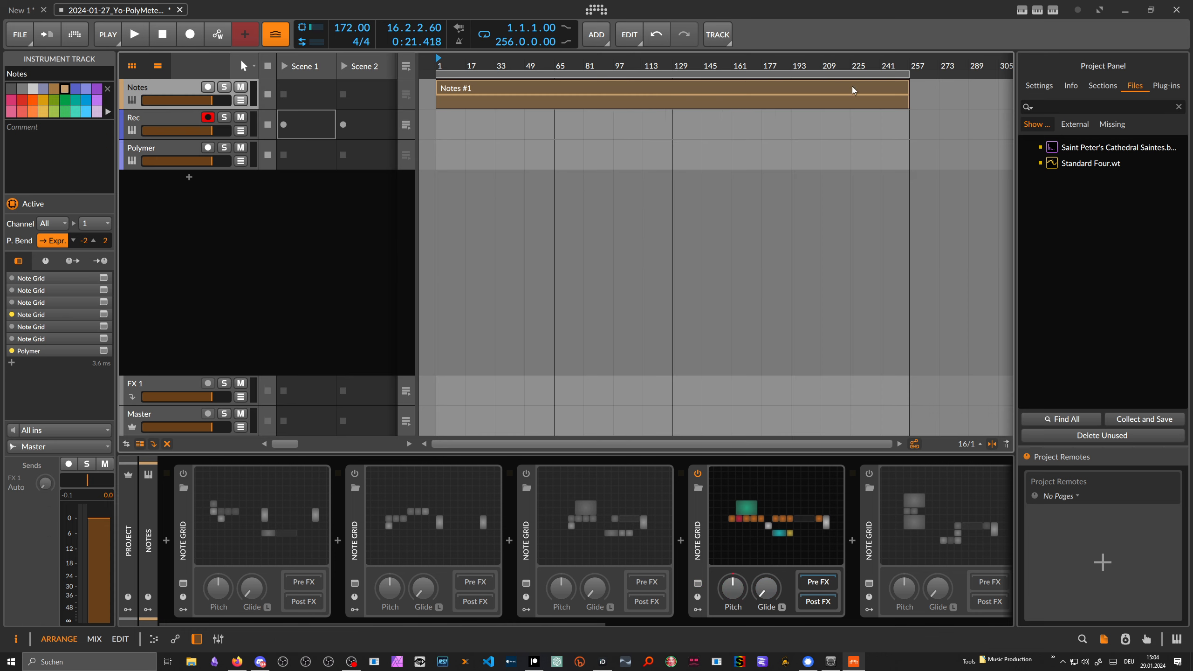
Start recording the fourth Note Grid's notes into the Rec track's Scene 1 slot and open the clip in the detail editor.
click(284, 124)
double_click(313, 127)
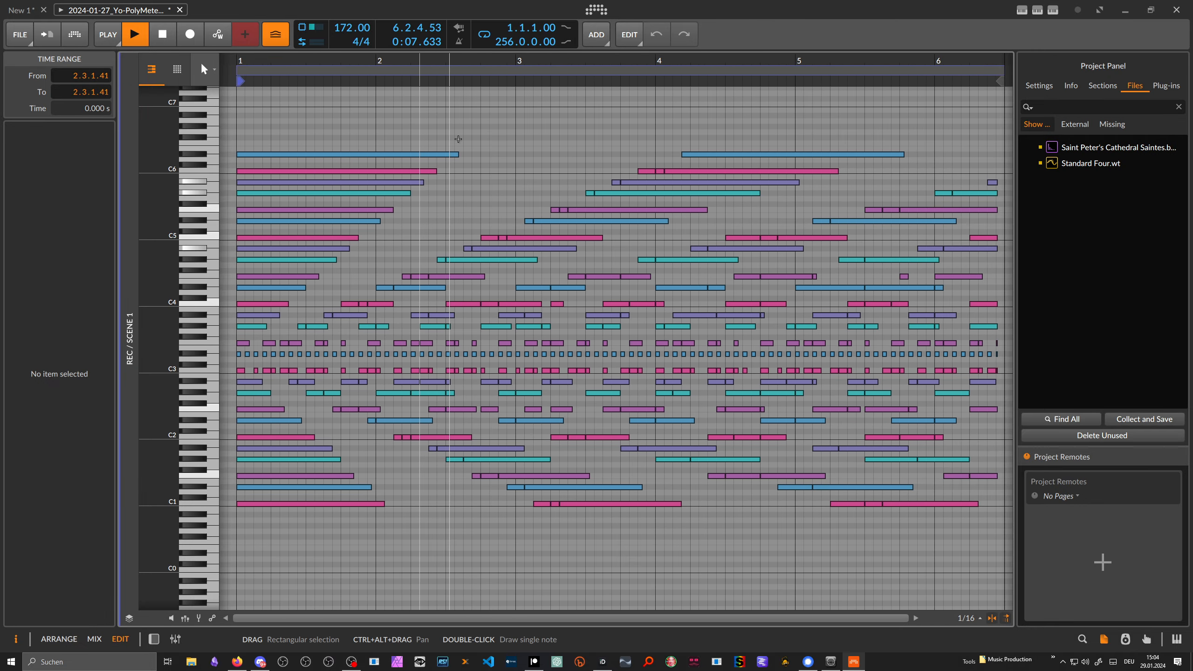
Show the fourth Note Grid's patch in a detached window placed beside the Rec clip's note editor.
key(alt+1)
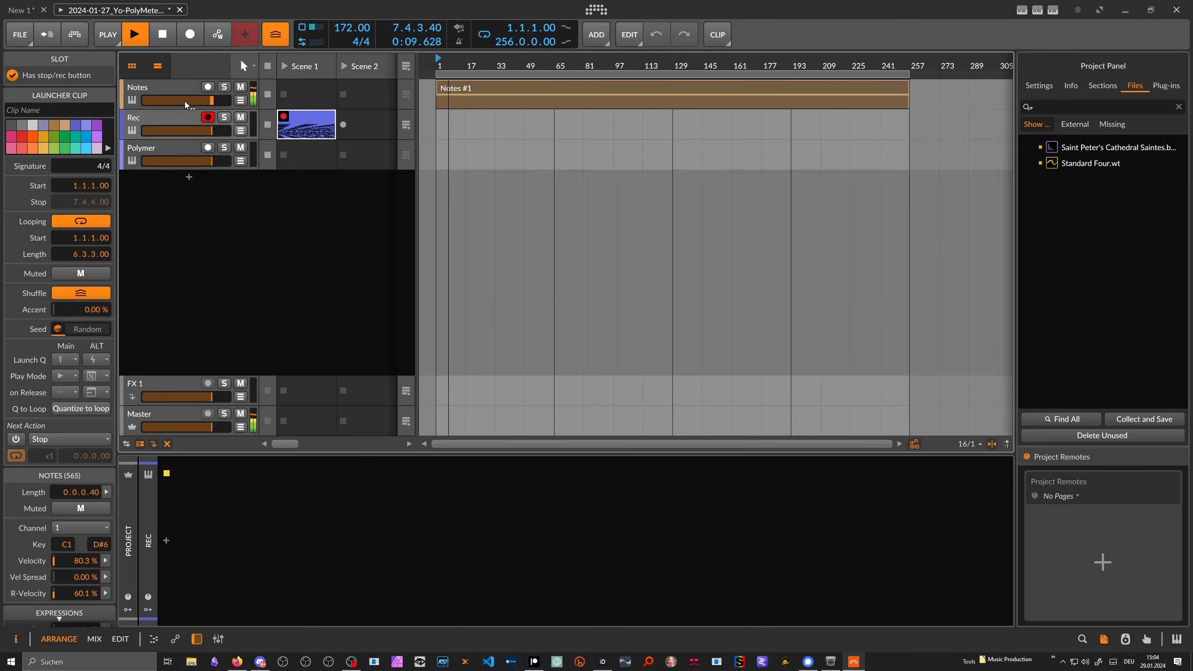
click(183, 89)
click(738, 513)
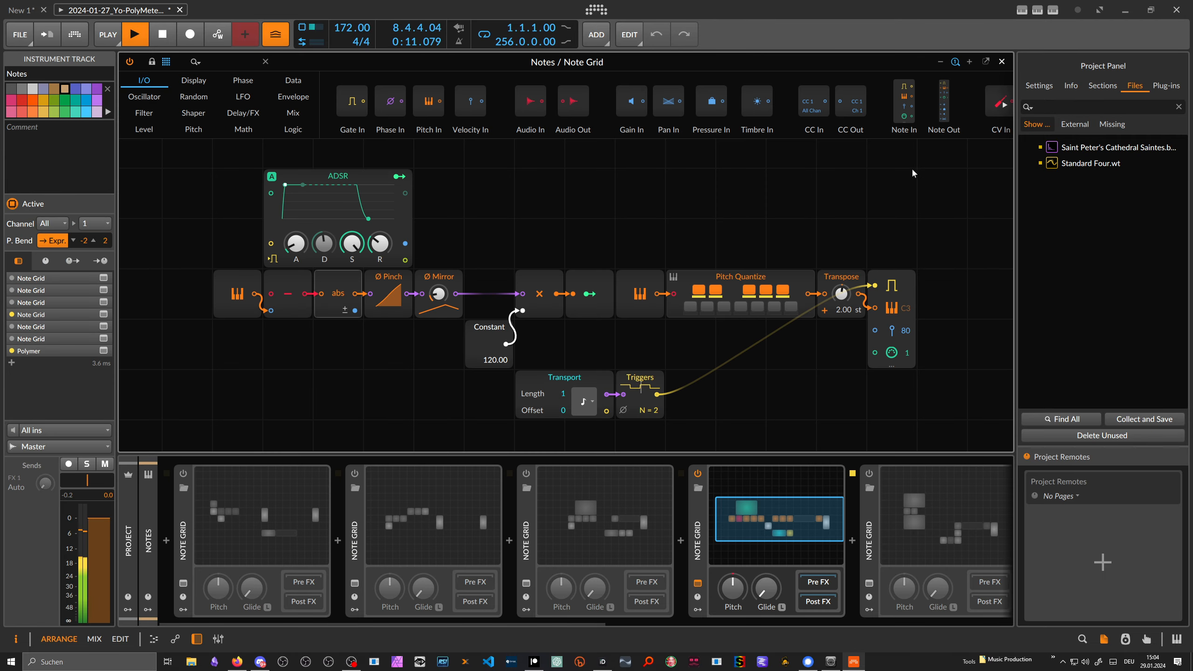
click(985, 61)
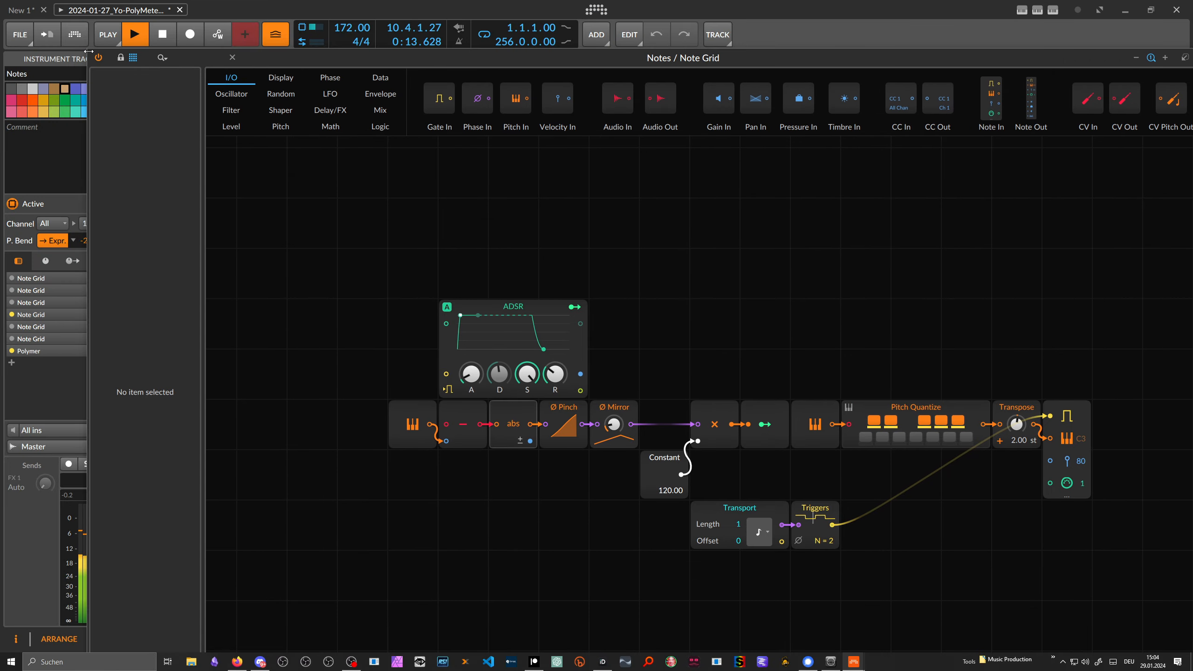
drag(88, 52, 448, 75)
double_click(338, 121)
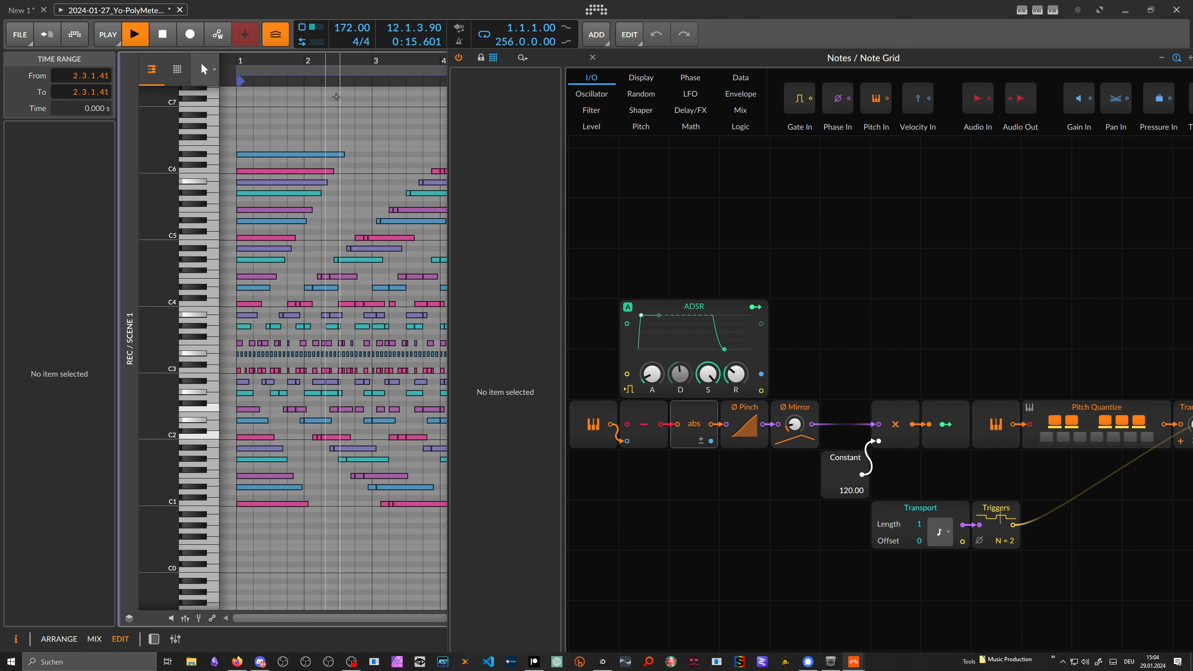
drag(291, 61, 215, 27)
Bend the Pinch module's curve while the clip records and reset it to its default.
drag(748, 428, 744, 428)
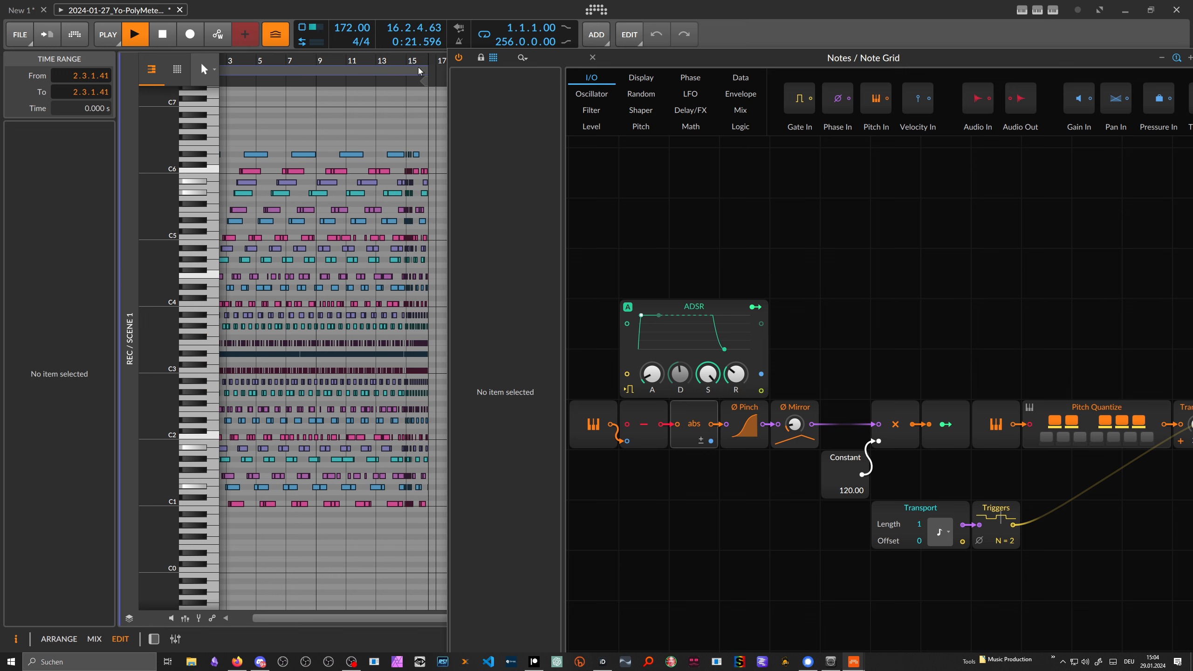
drag(420, 64, 330, 85)
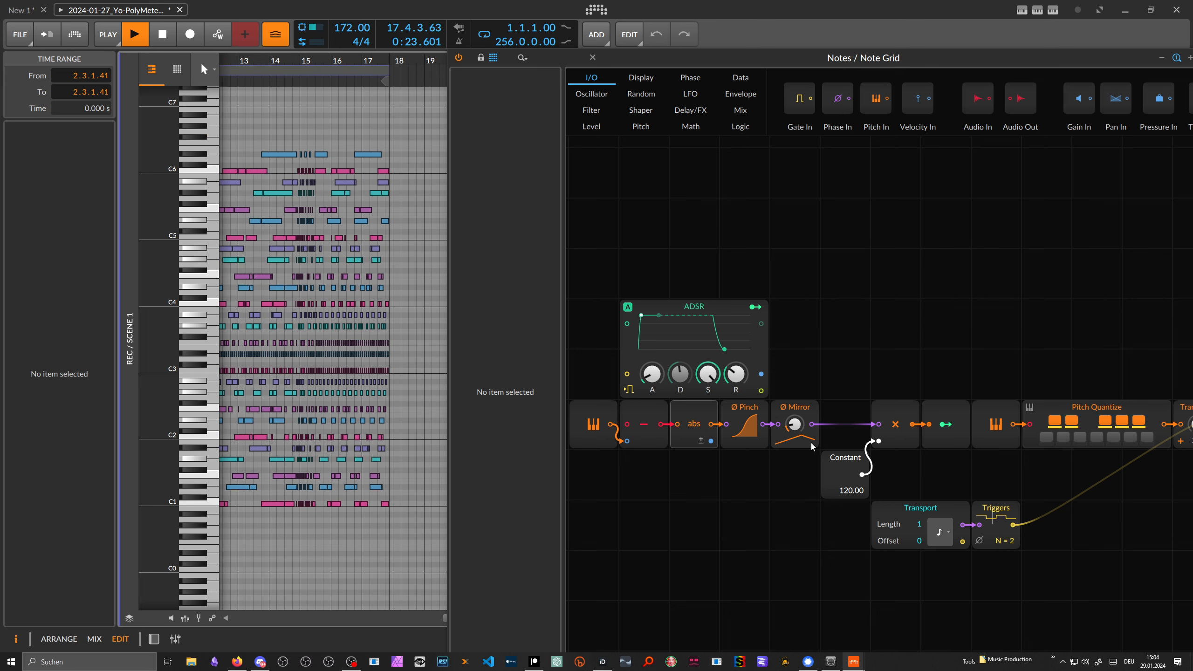
double_click(753, 437)
drag(396, 65, 227, 66)
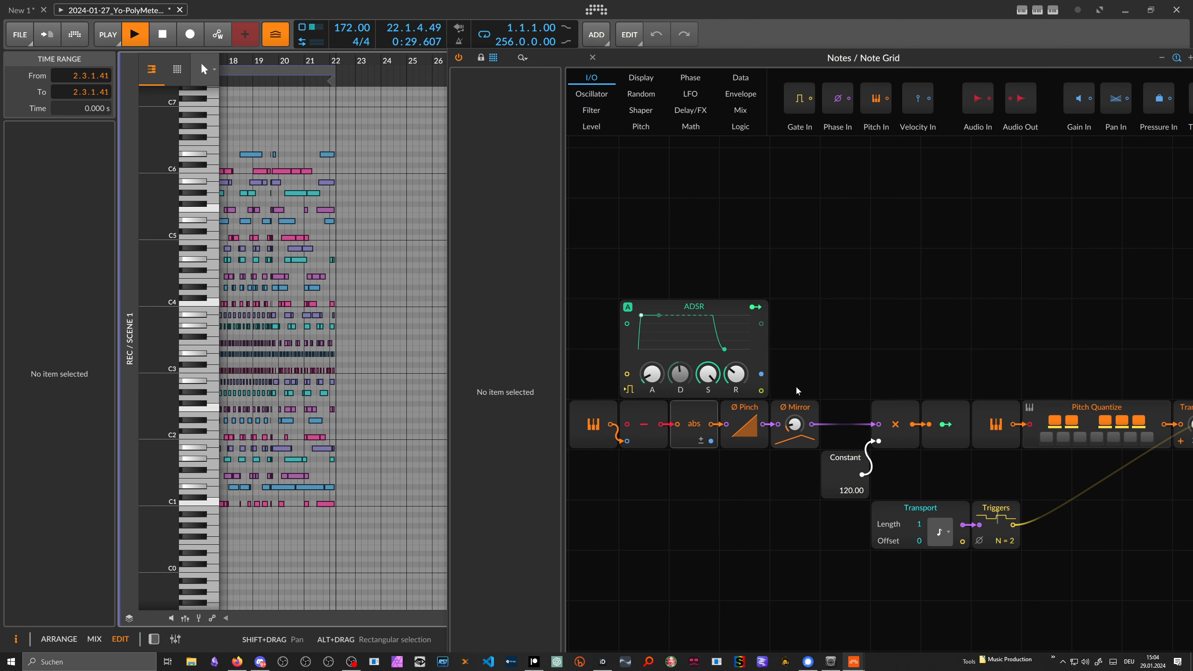
Set the Pinch module's amount to 10 % and close the detached grid editor window.
ctrl+click(751, 426)
text(10)
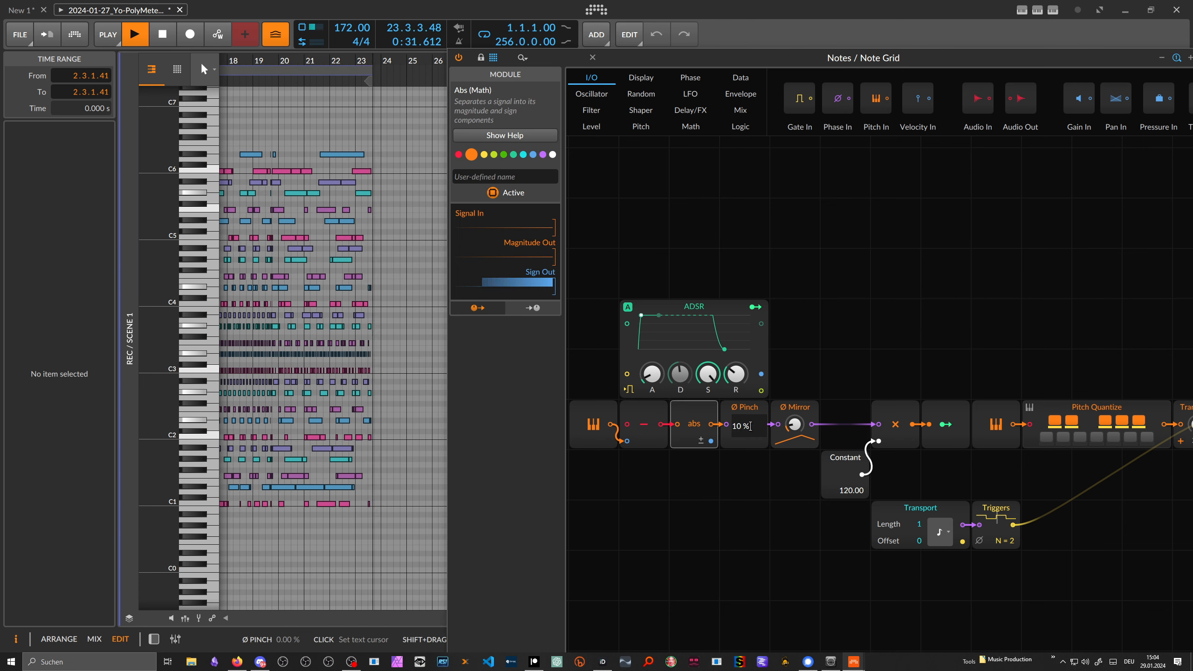
key(Return)
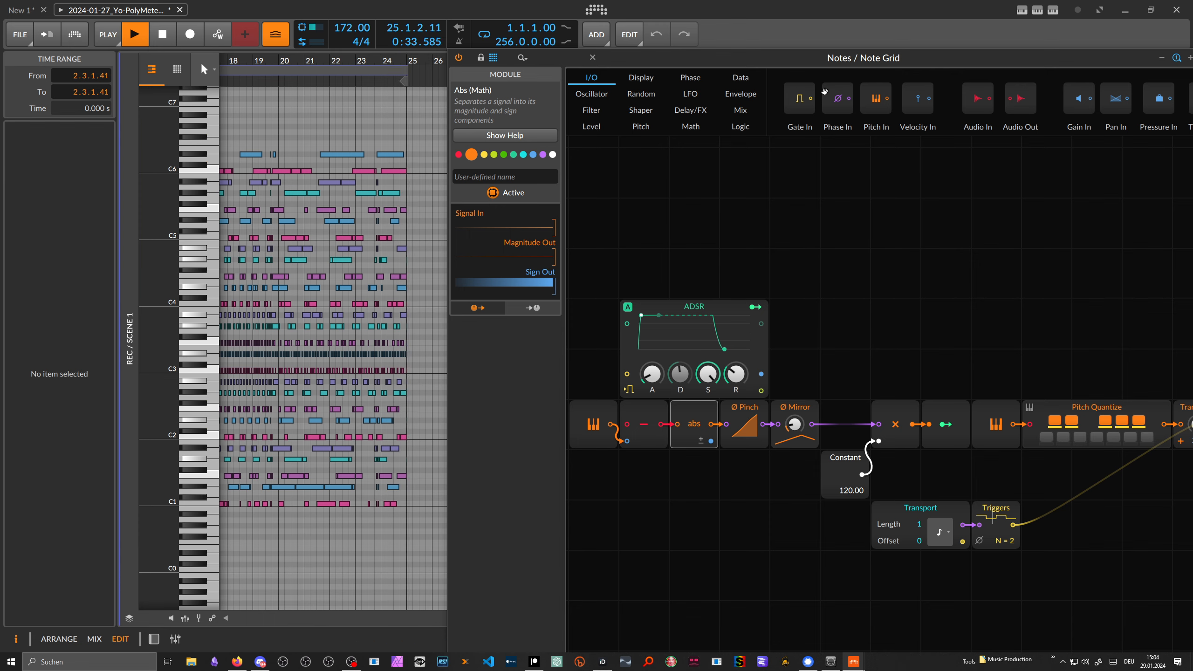
drag(951, 59, 801, 51)
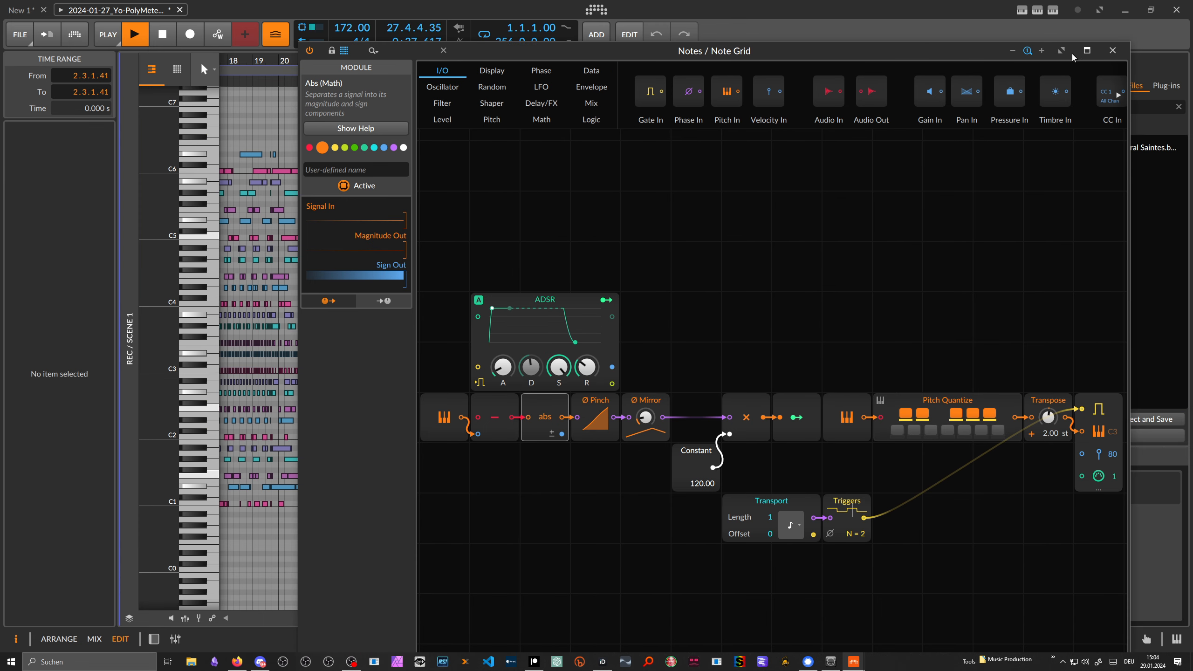
click(1112, 50)
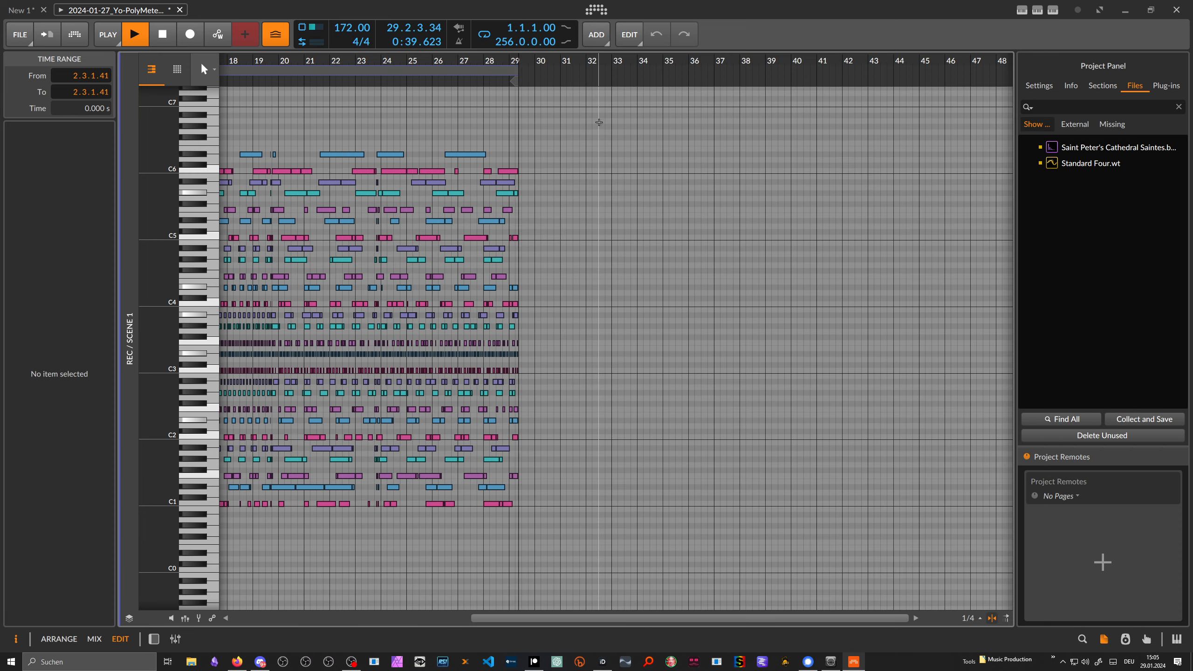
Return to the arrange view, stop playback and delete the fourth Note Grid's recorded clip from Scene 1.
key(Tab)
key(space)
key(Delete)
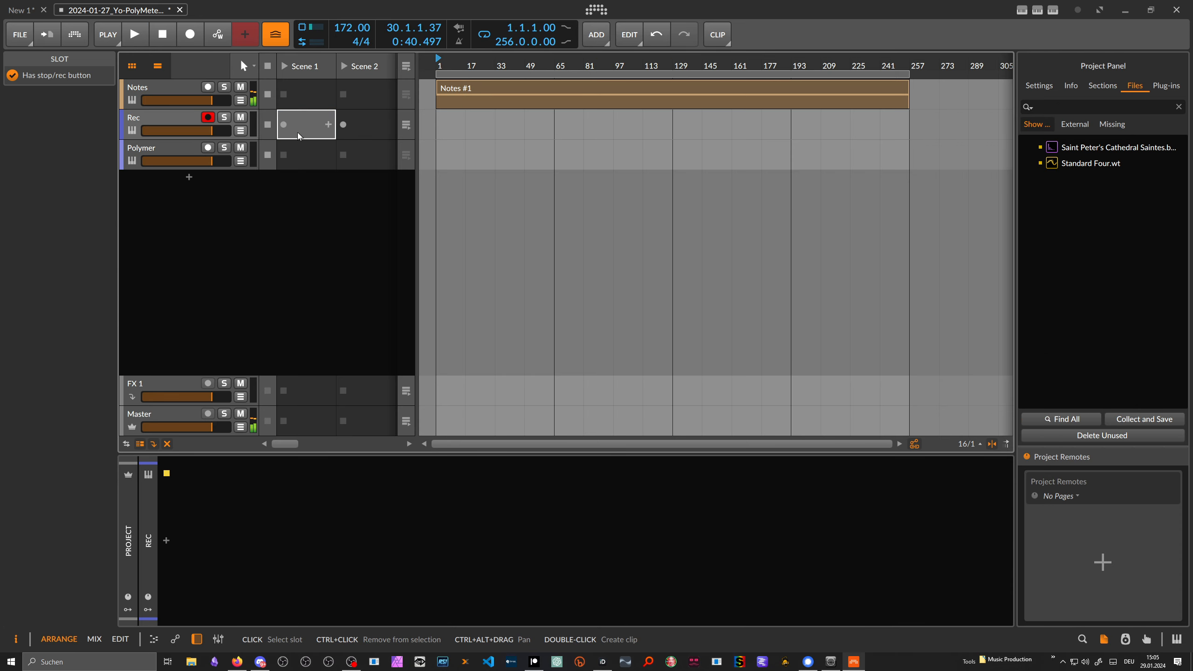
Switch off the fourth Note Grid, and open and enable the fifth Note Grid's patch.
click(169, 89)
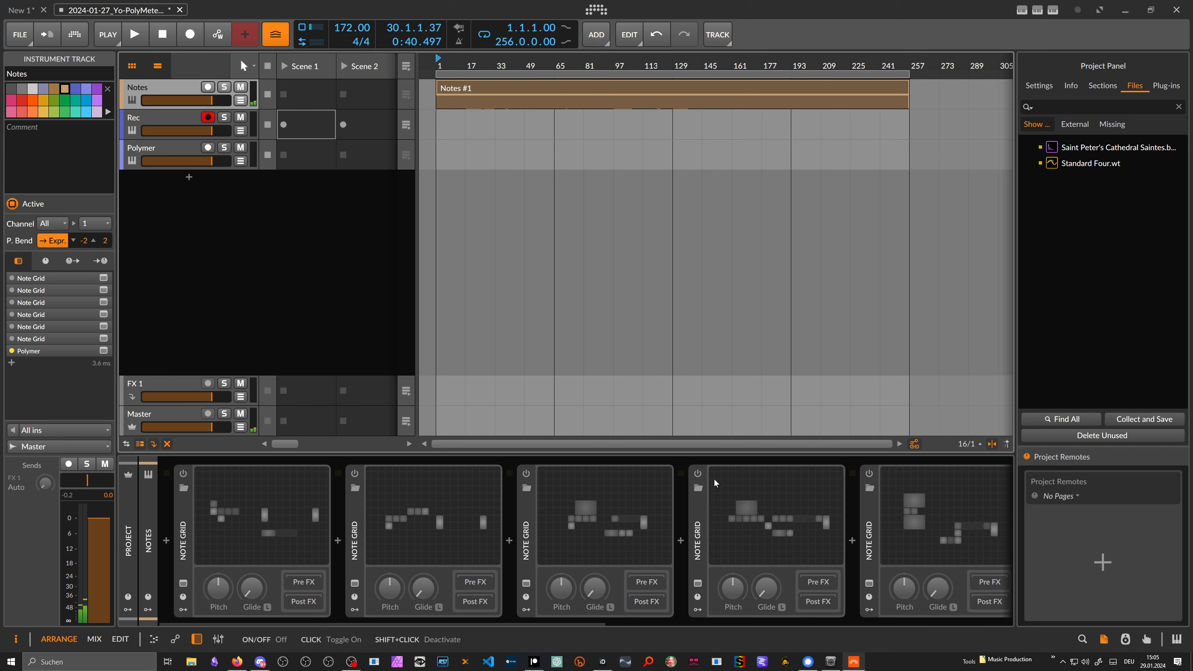
double_click(870, 516)
click(869, 473)
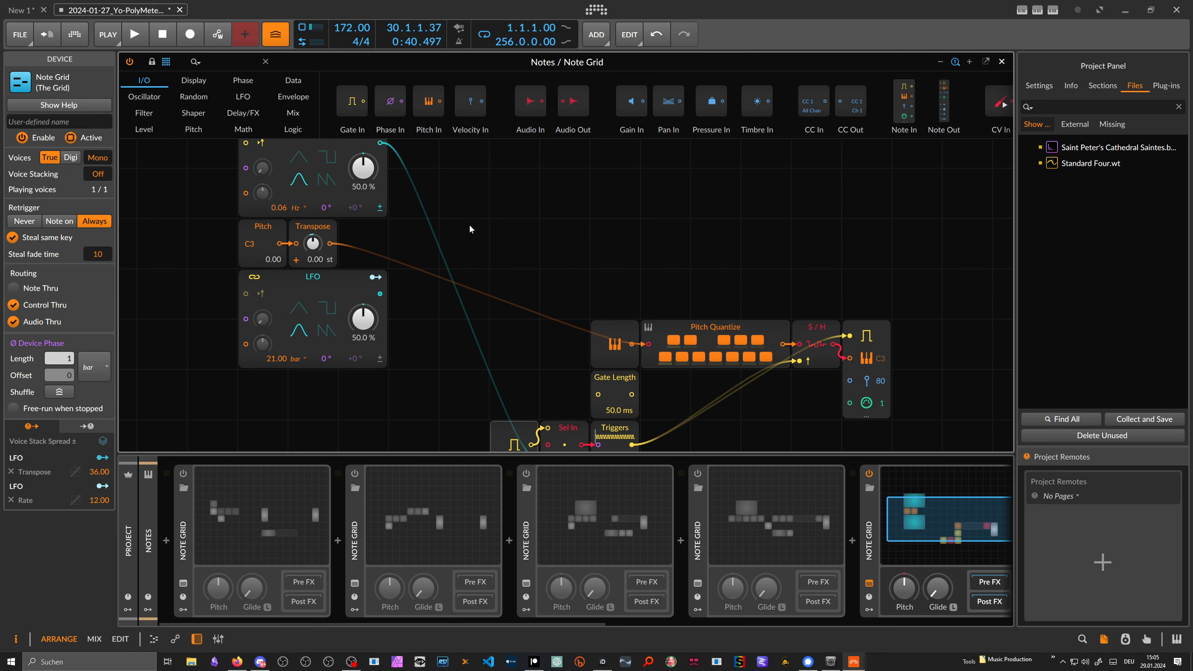
scroll(469, 226, down, 3)
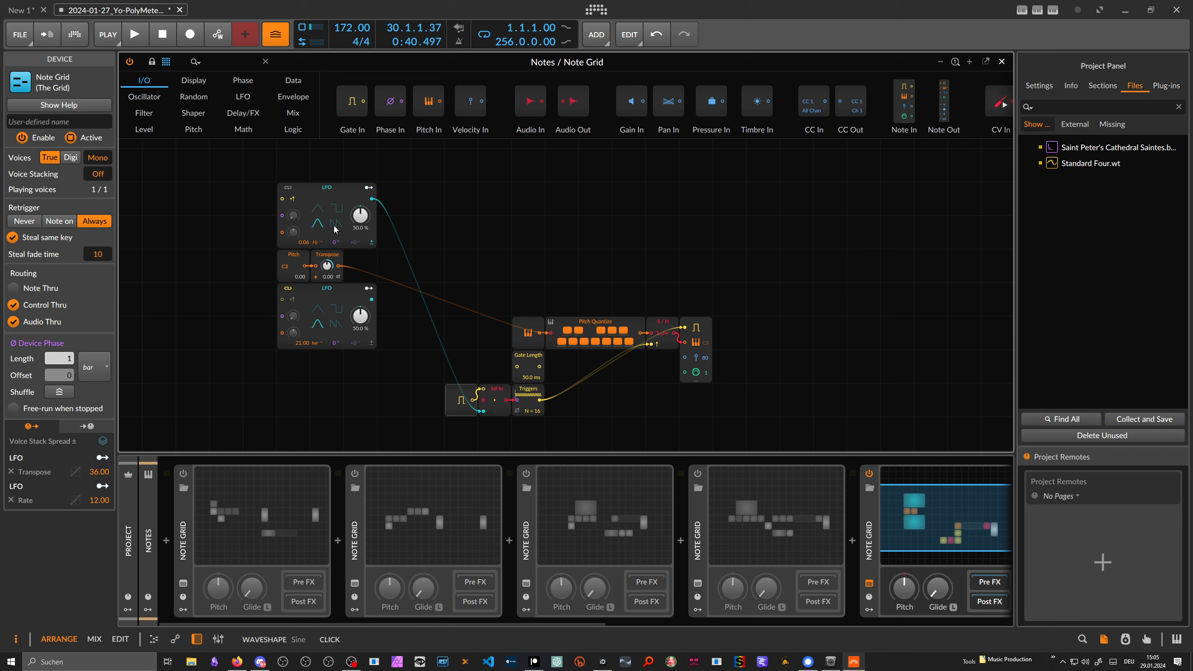
Check the fifth Note Grid's modulator slots and LFO modules, and close the grid editor.
click(870, 610)
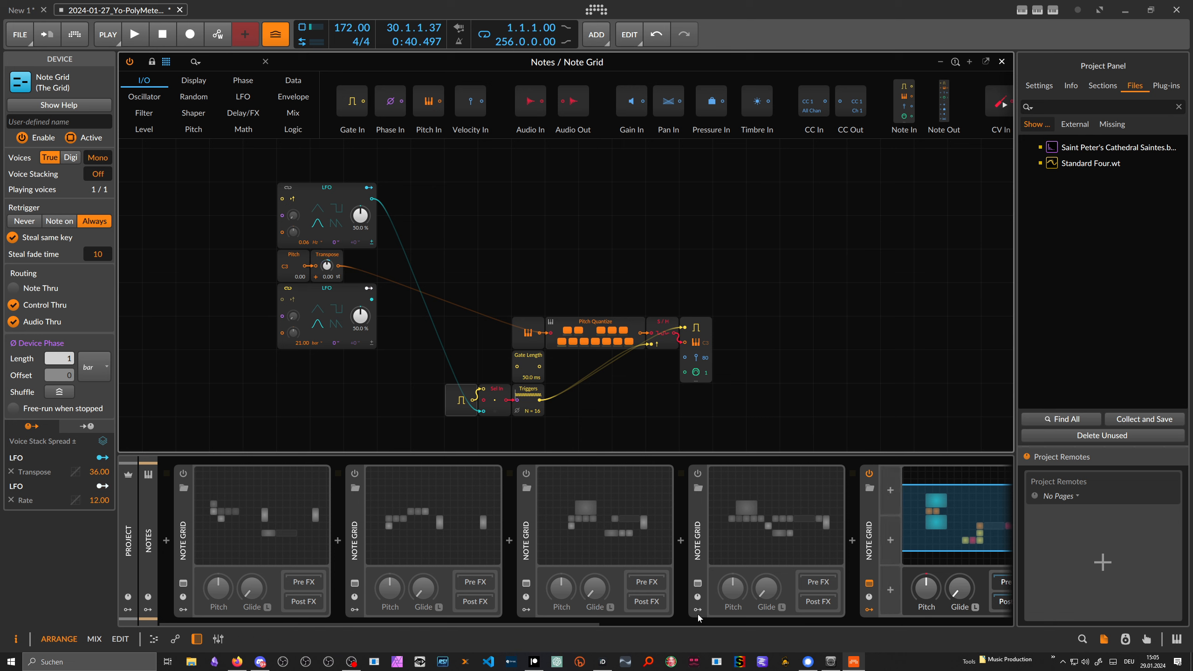
scroll(702, 560, right, 5)
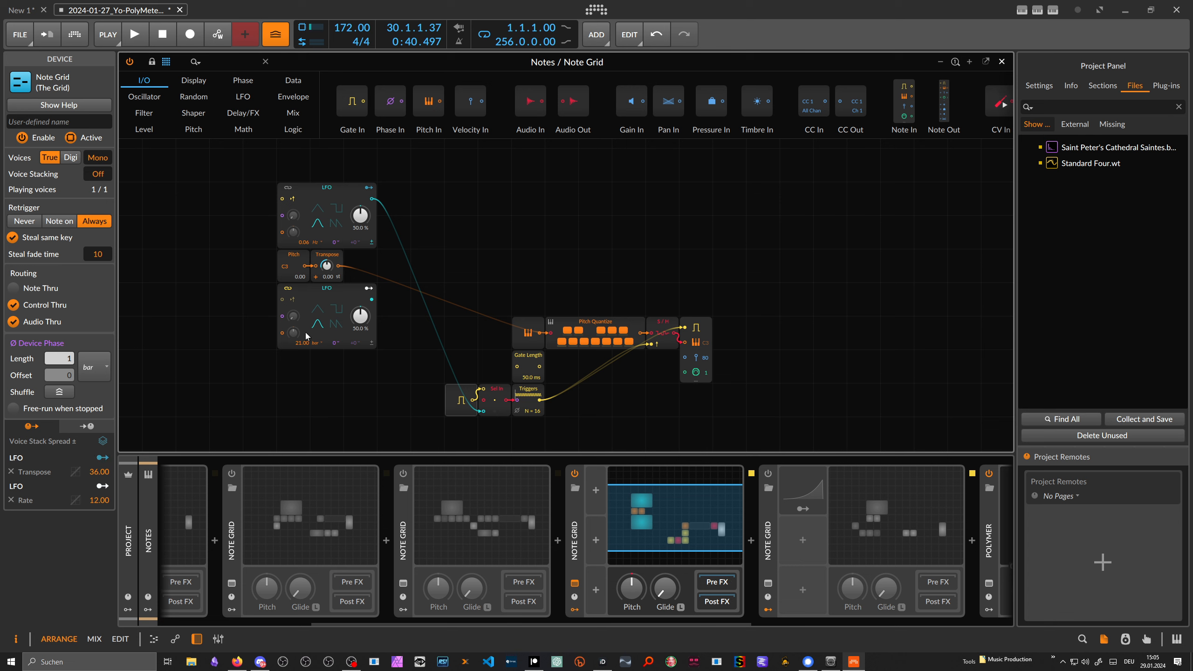
click(575, 609)
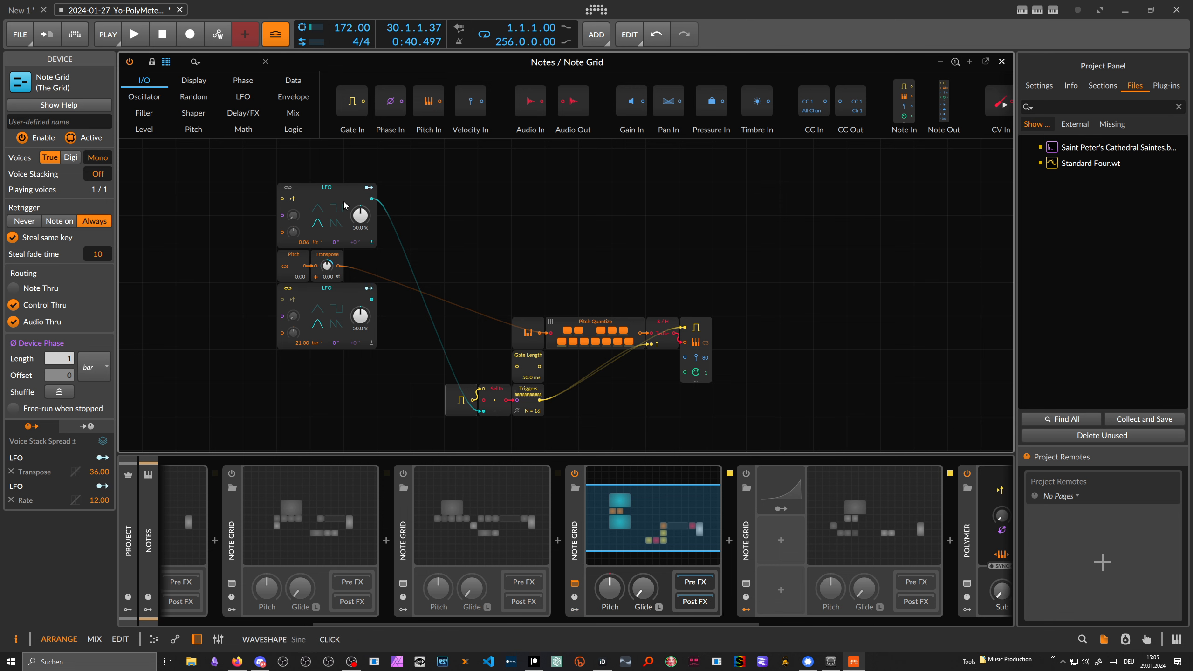
click(1002, 62)
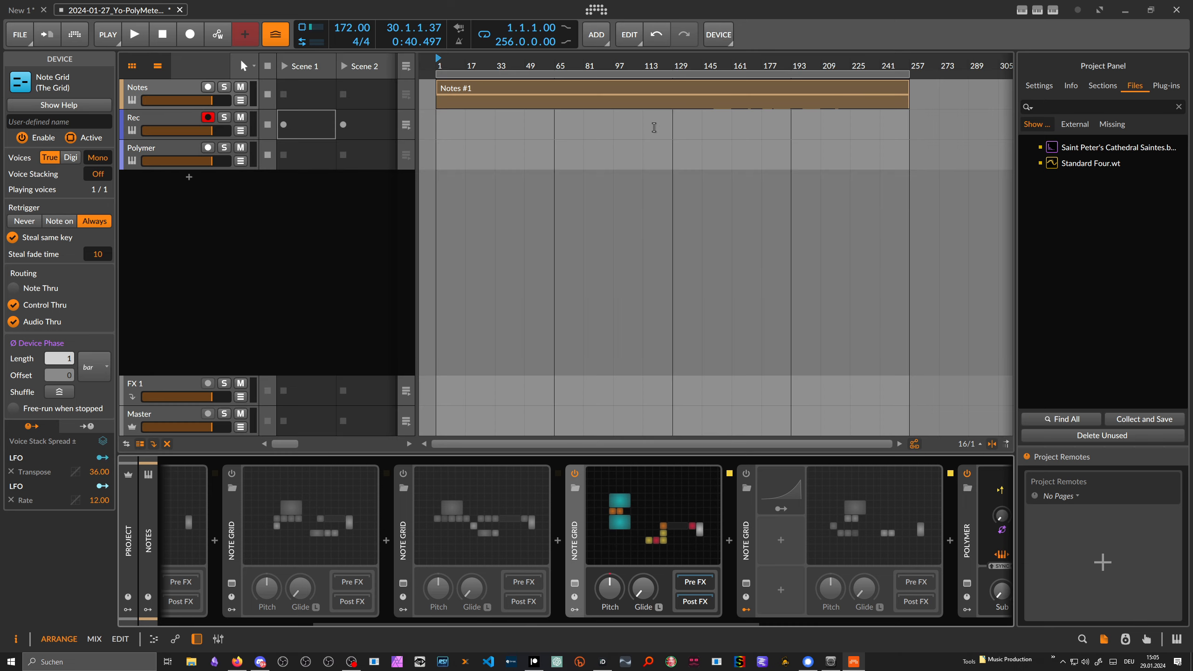
Record the fifth Note Grid's notes into the Rec track's Scene 1 slot and examine the clip's note pattern in the detail editor.
click(285, 125)
double_click(306, 124)
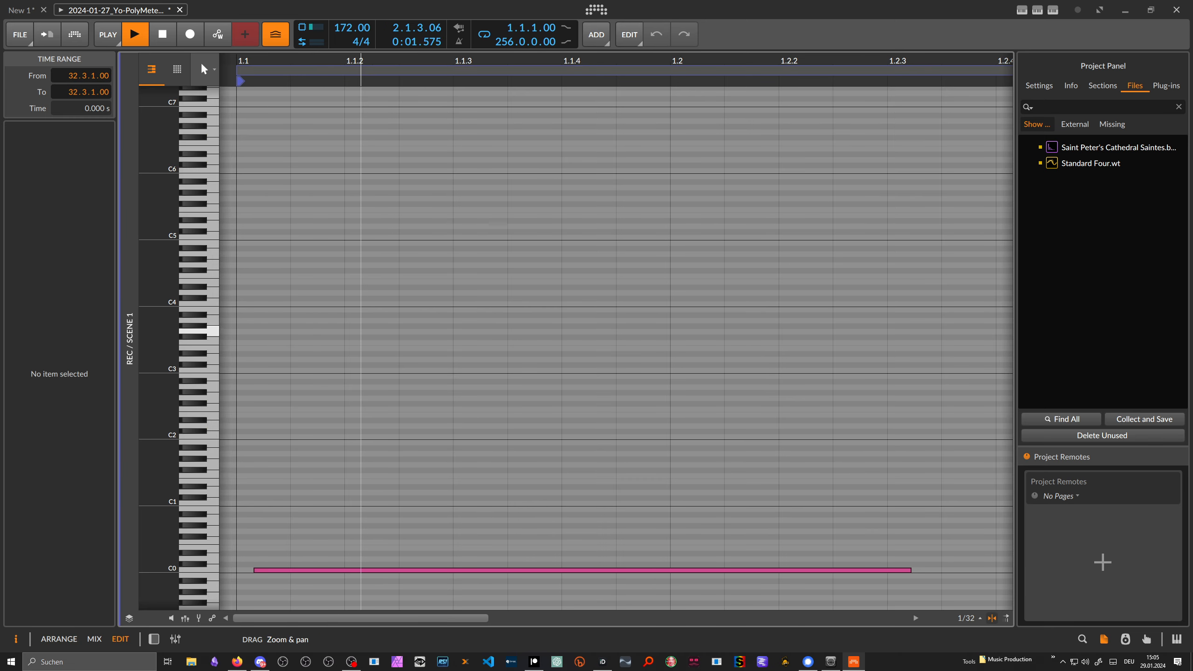
drag(303, 61, 263, 25)
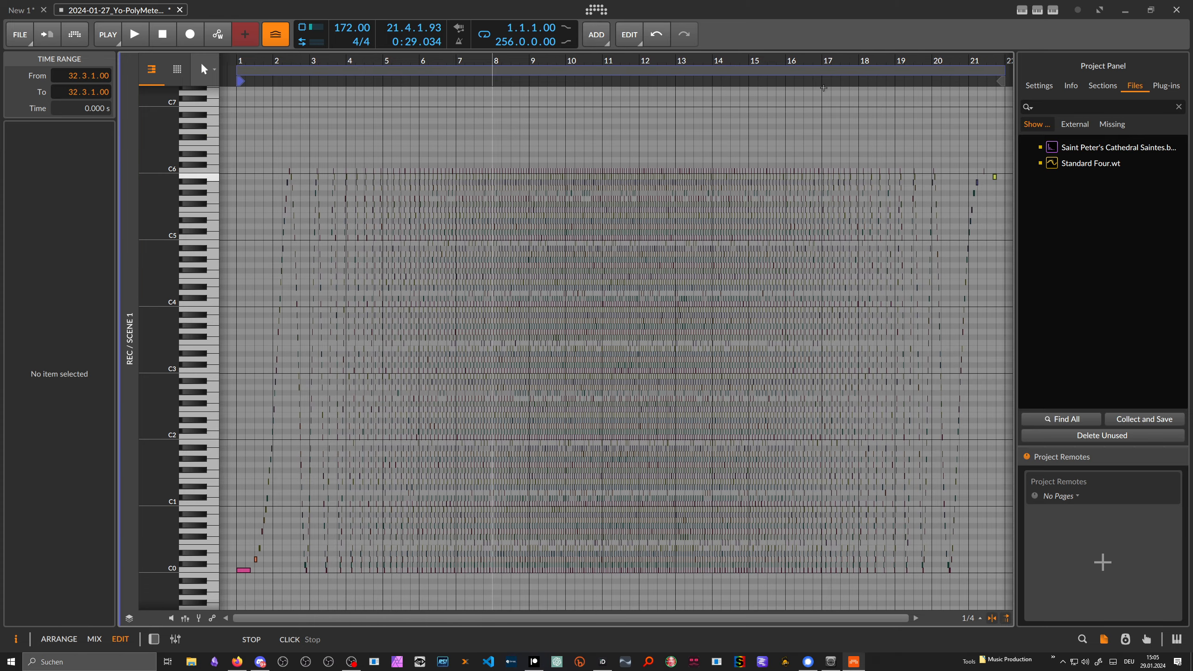
drag(922, 65, 921, 103)
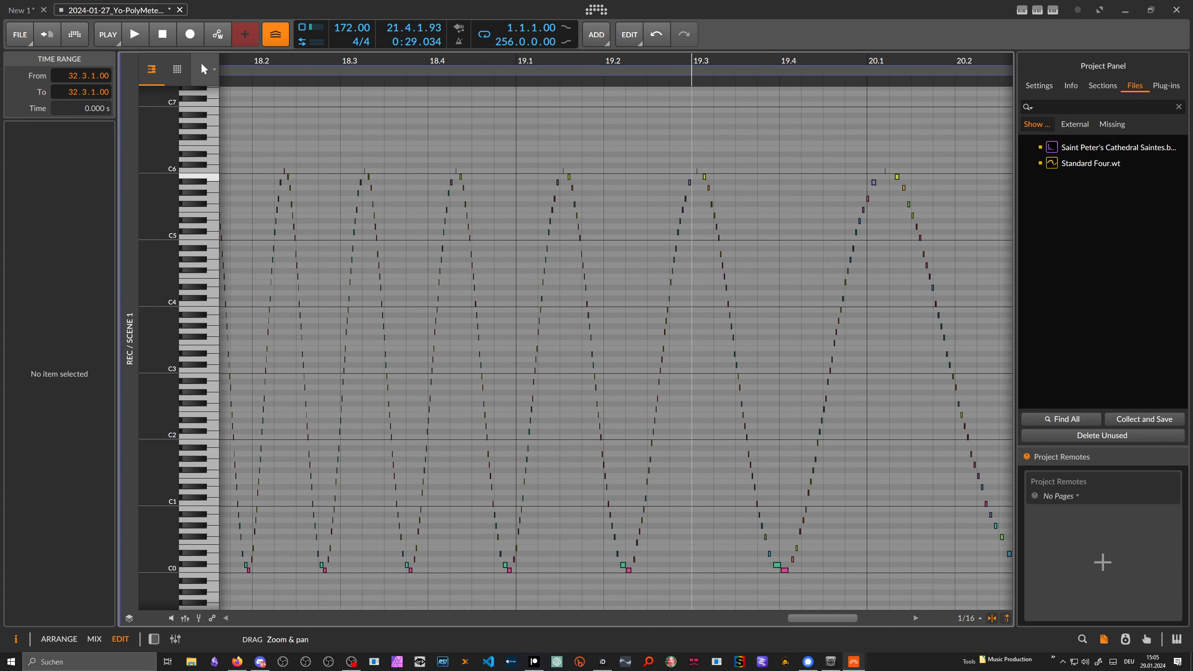
Examine the recorded clip's notes around bar 13 up close, including their velocity lane, and return to a wider view of the clip.
drag(726, 75, 631, 61)
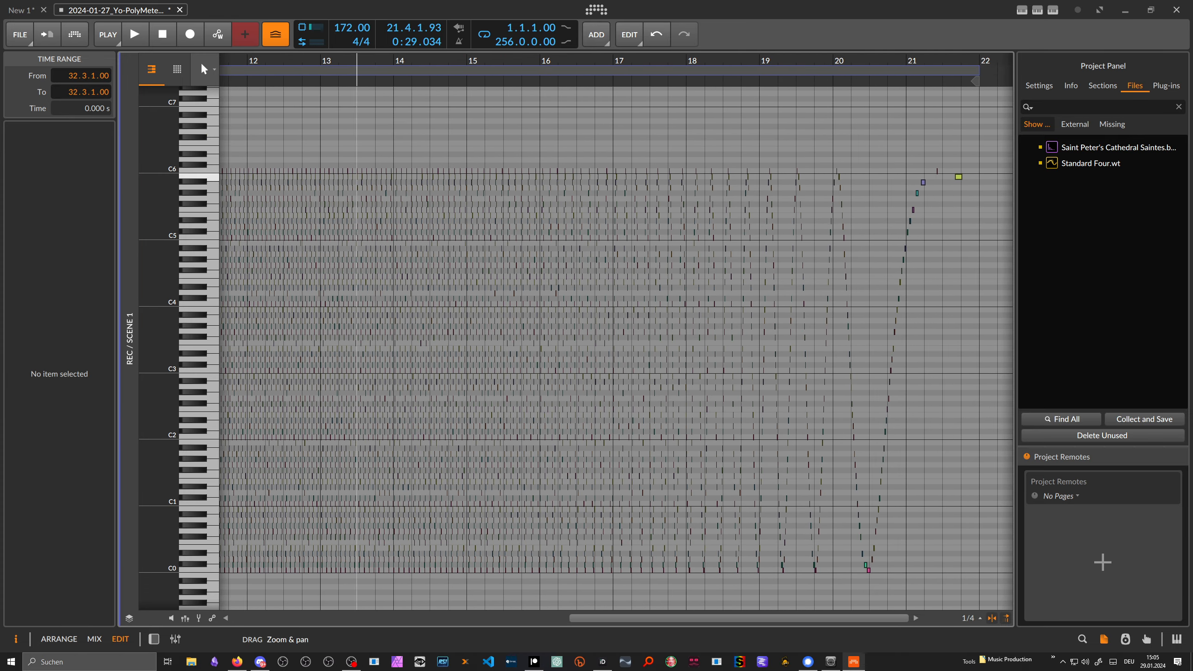
drag(357, 65, 401, 113)
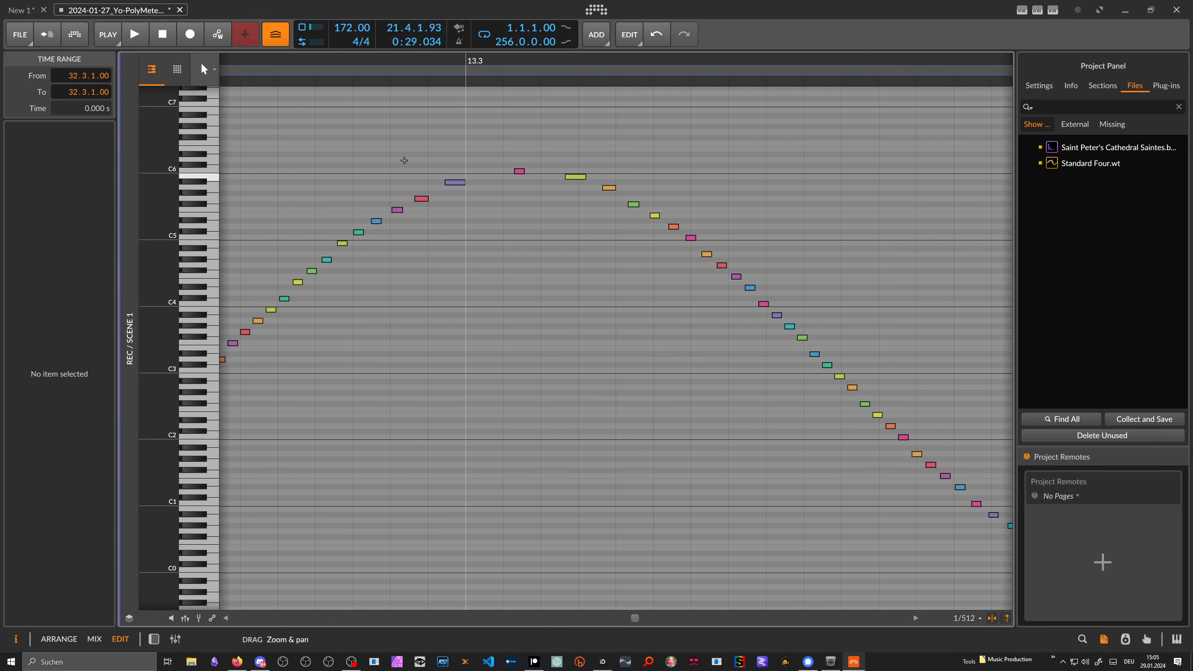
drag(404, 160, 450, 255)
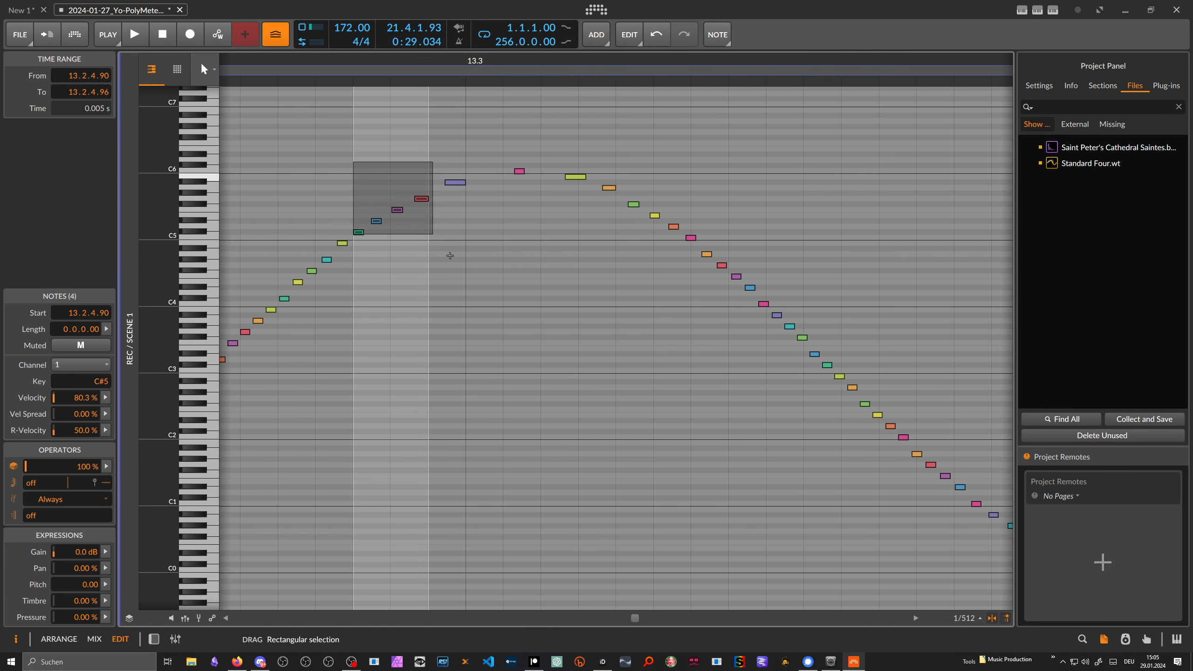
click(187, 619)
click(186, 619)
click(186, 619)
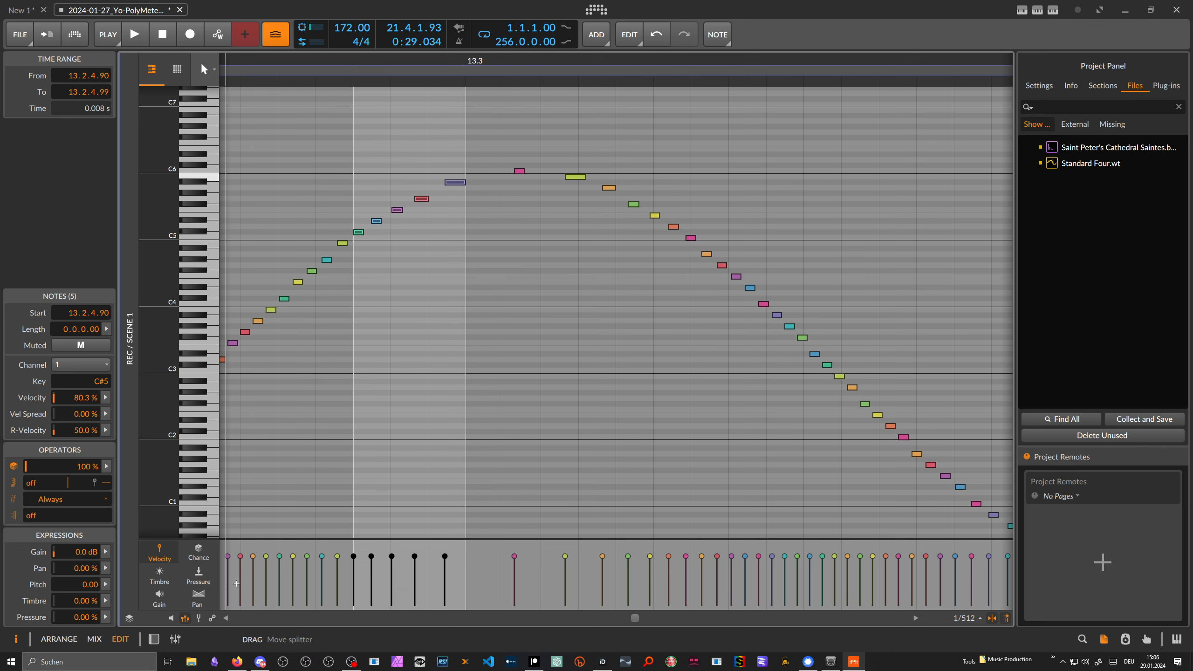
click(184, 619)
drag(292, 71, 522, 64)
drag(278, 60, 644, 71)
Return to the arrange view, delete the Rec track's Scene 1 clip and show the Notes track's devices.
key(Tab)
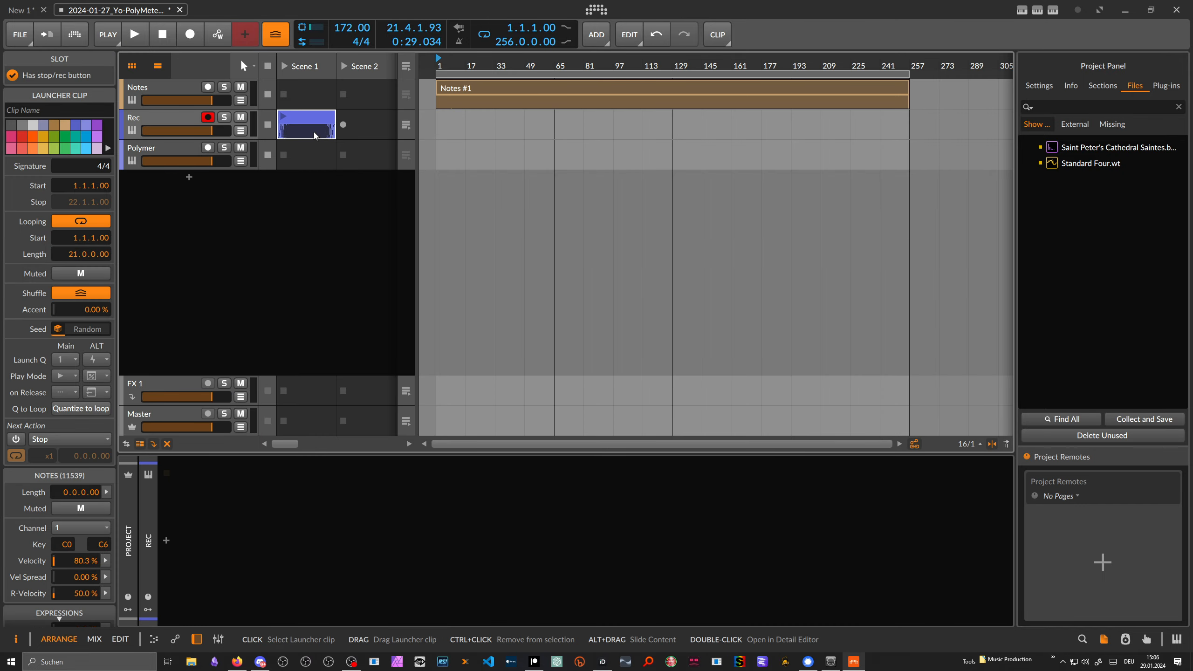
key(Delete)
click(182, 90)
Switch on the Notes track's sixth Note Grid and check the settings of its Curves modulator.
scroll(610, 603, down, 6)
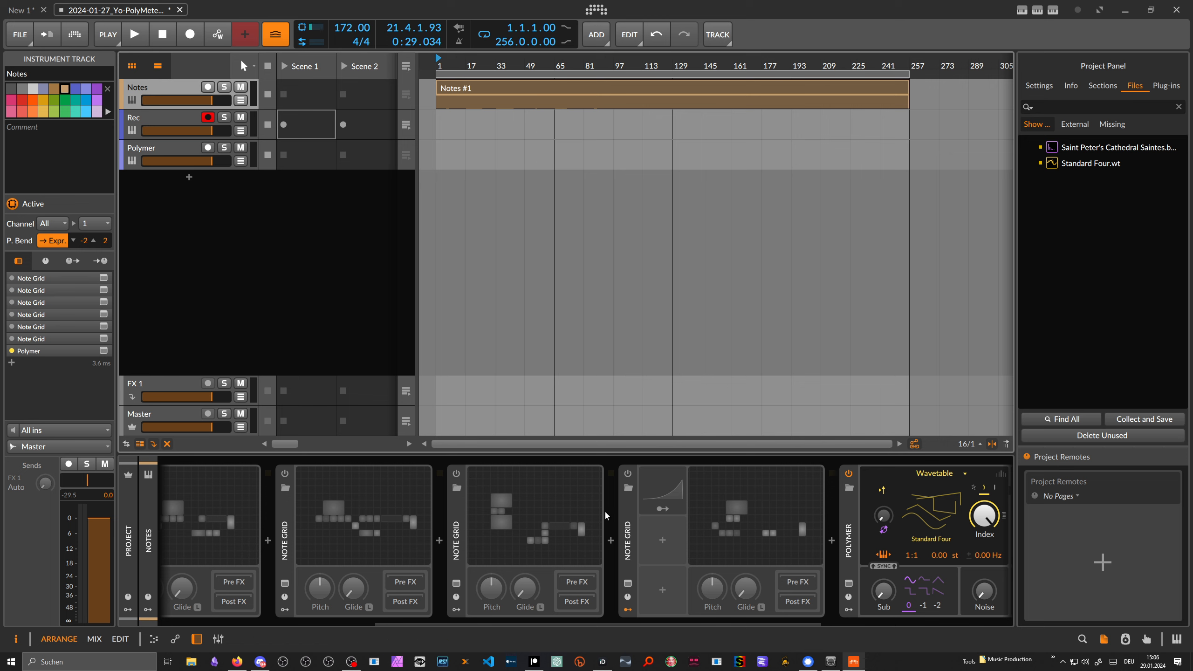
click(638, 479)
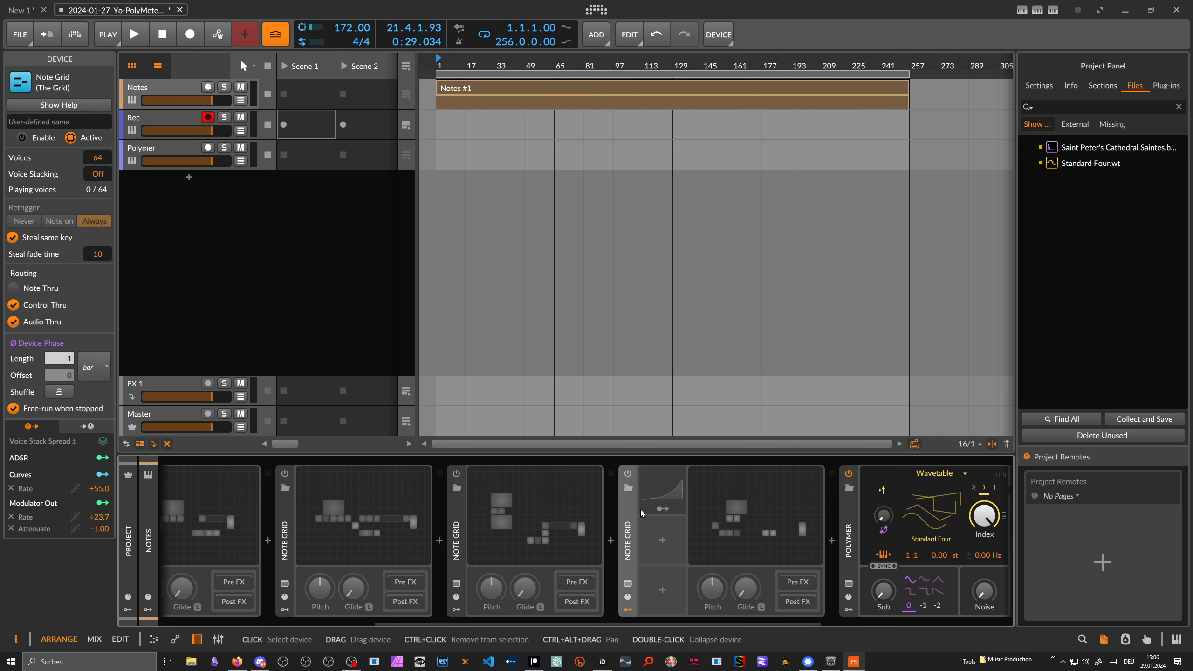
click(664, 491)
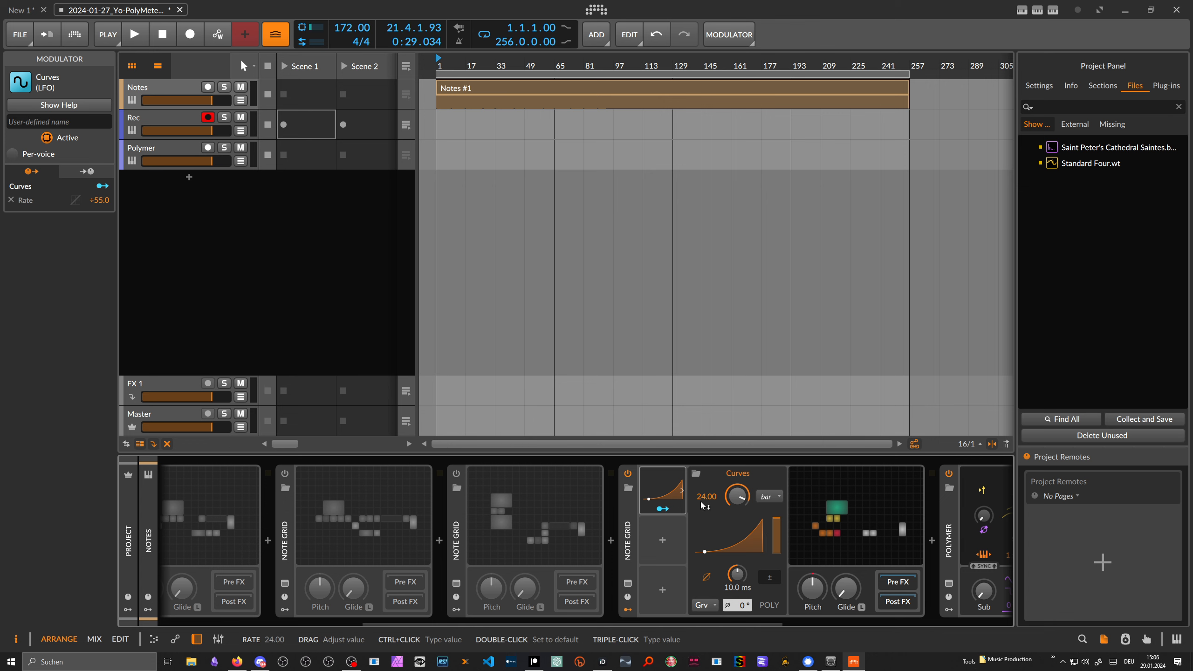
click(662, 492)
Inspect the sixth Note Grid's patch and its Pitch In module, and close the grid editor.
double_click(734, 503)
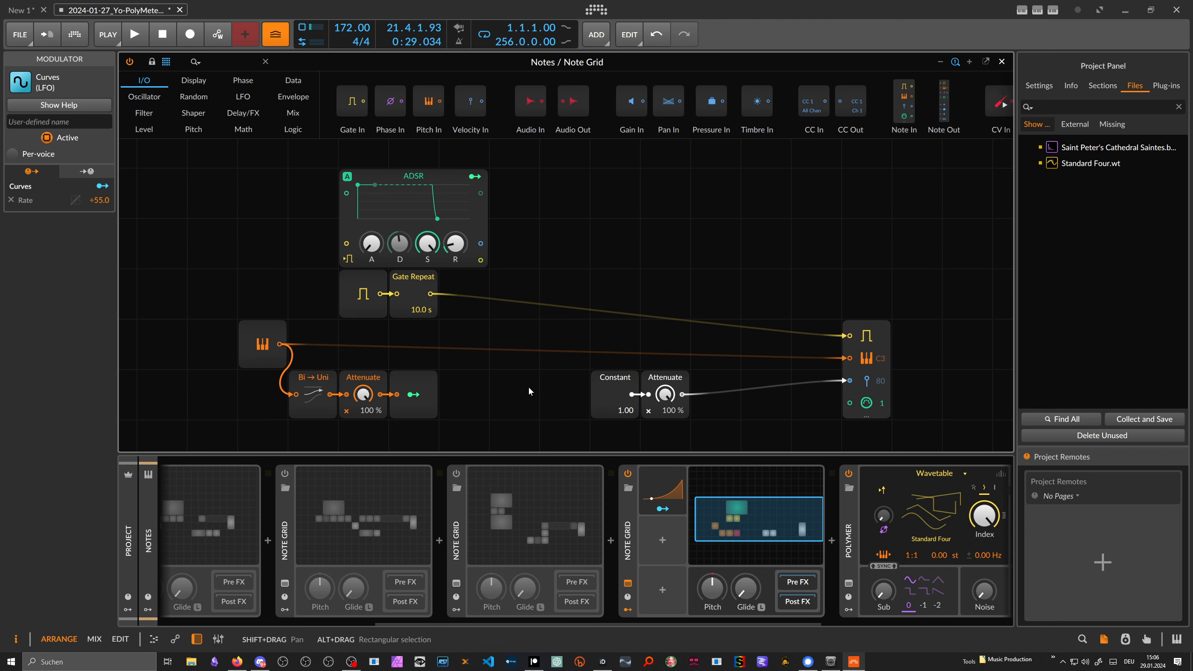
scroll(530, 391, down, 2)
click(270, 294)
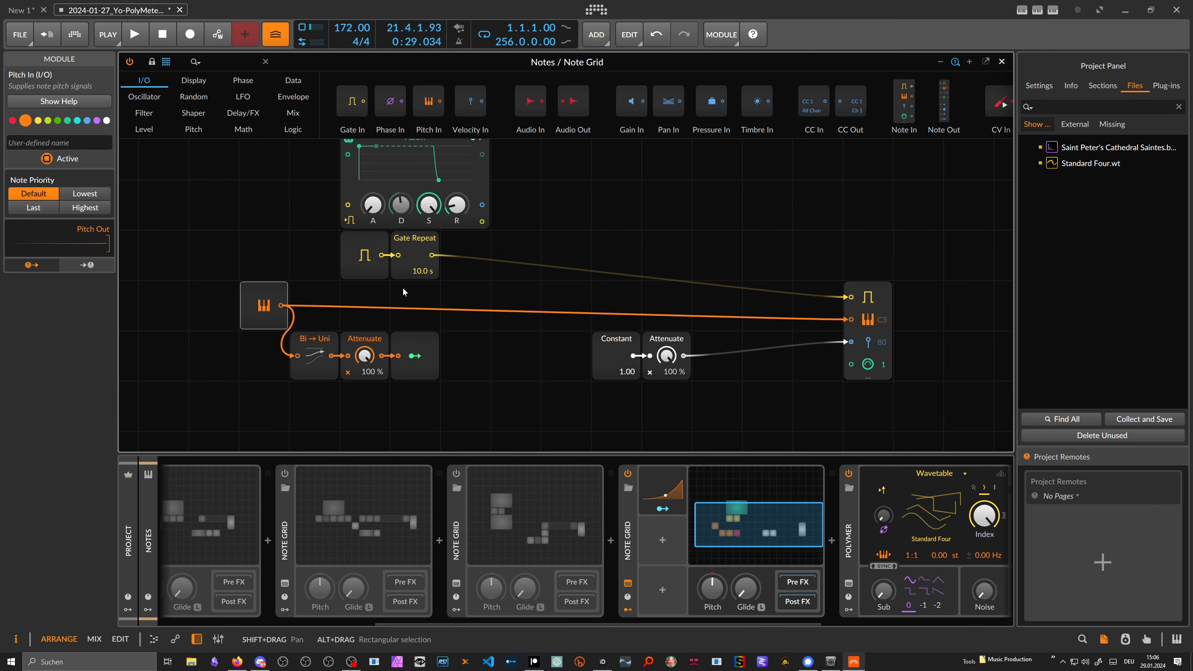
click(1001, 62)
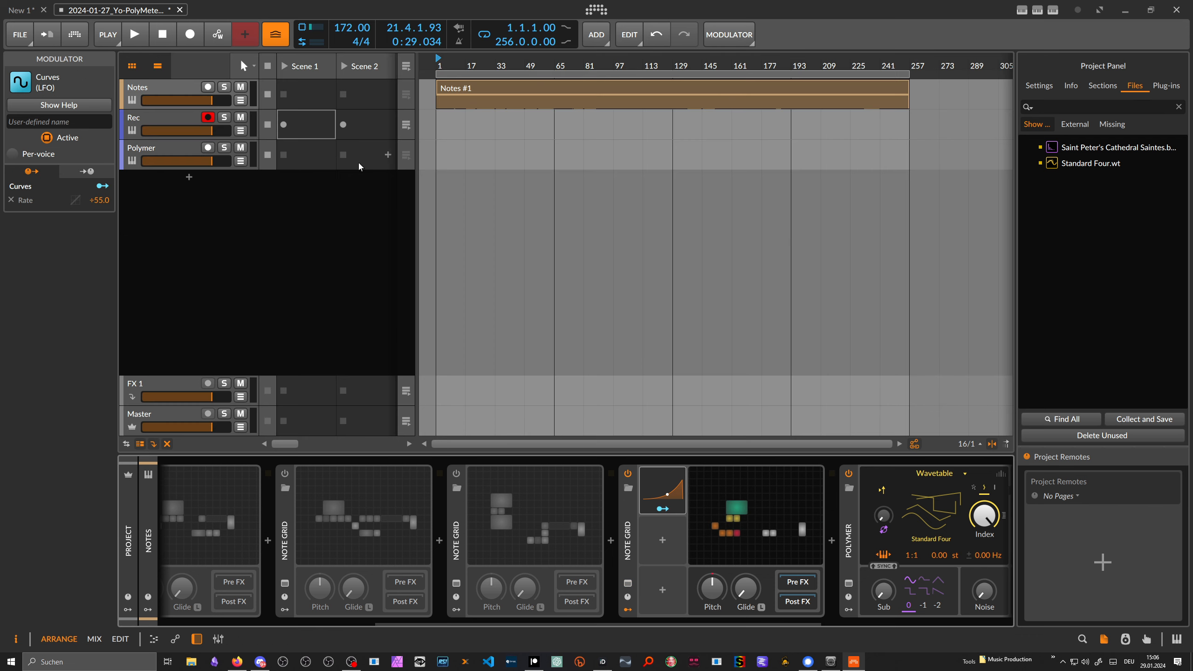
Record the sixth Note Grid's notes into the Rec track's Scene 1 slot with the clip open in the detail editor, and stop playback.
click(288, 129)
double_click(288, 129)
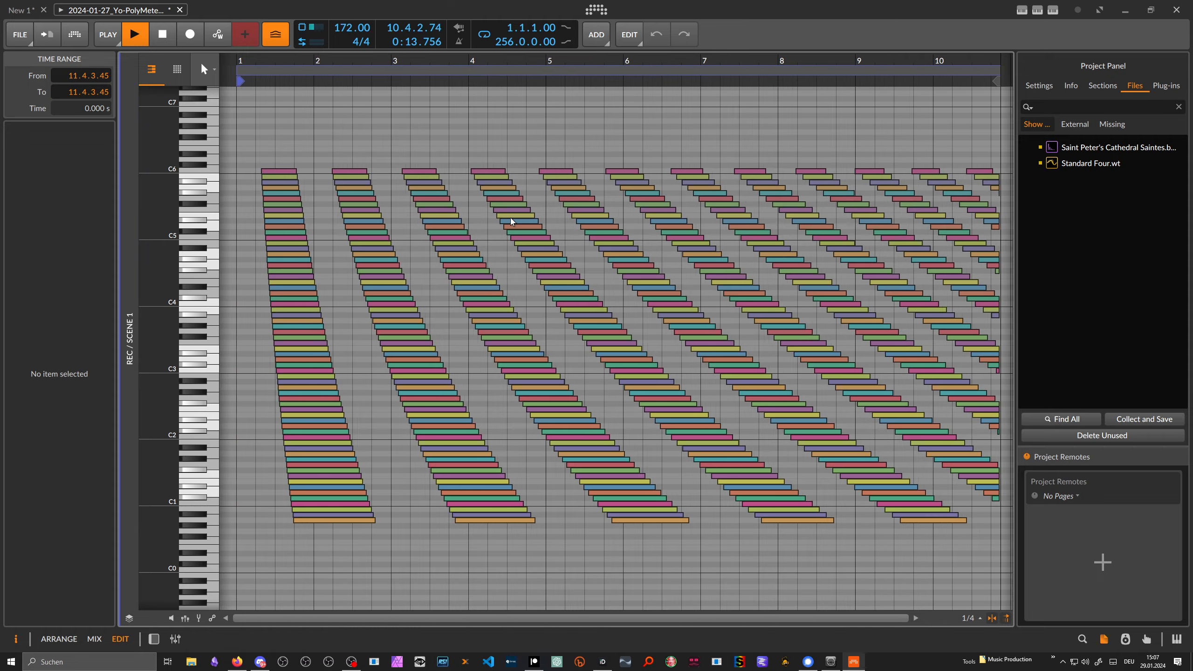
drag(194, 312, 167, 311)
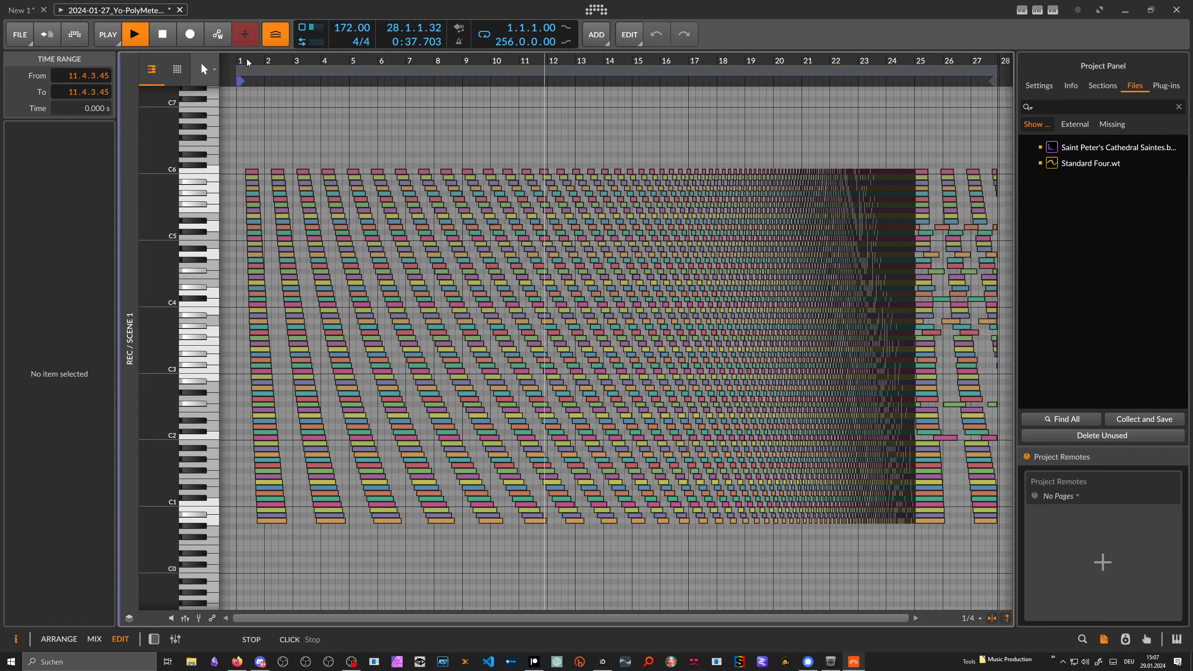
click(161, 35)
Examine the recorded clip's note pattern, comparing the opening bars with the dense notes before bar 25 and the restart after it.
drag(877, 140, 928, 402)
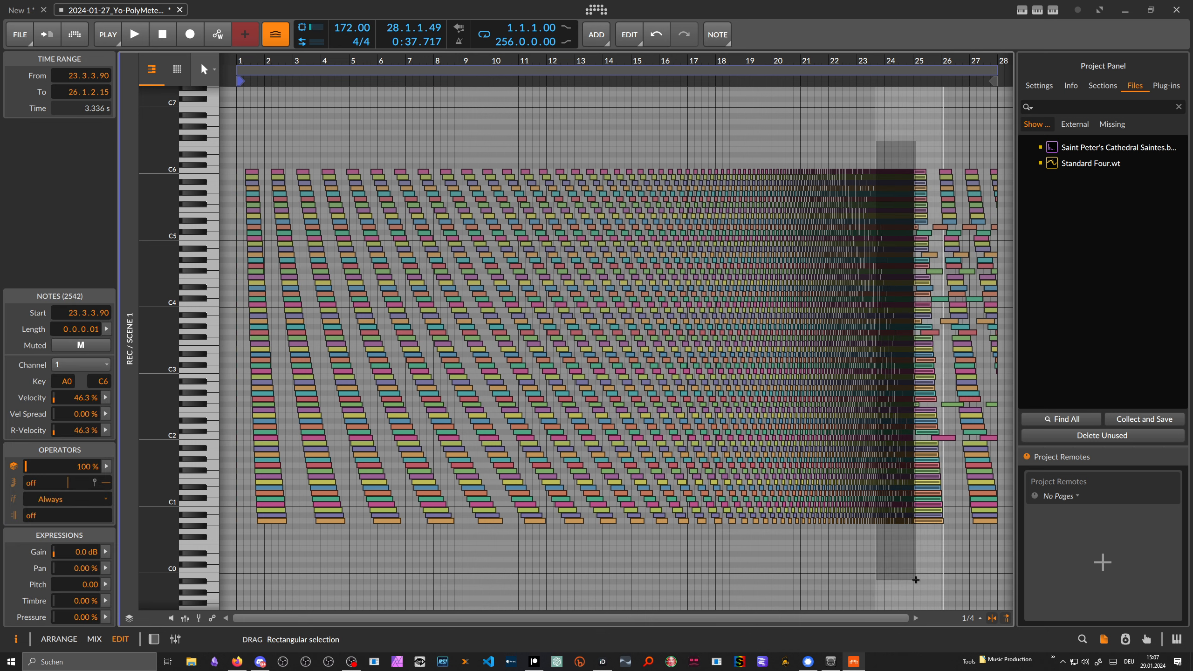
click(663, 560)
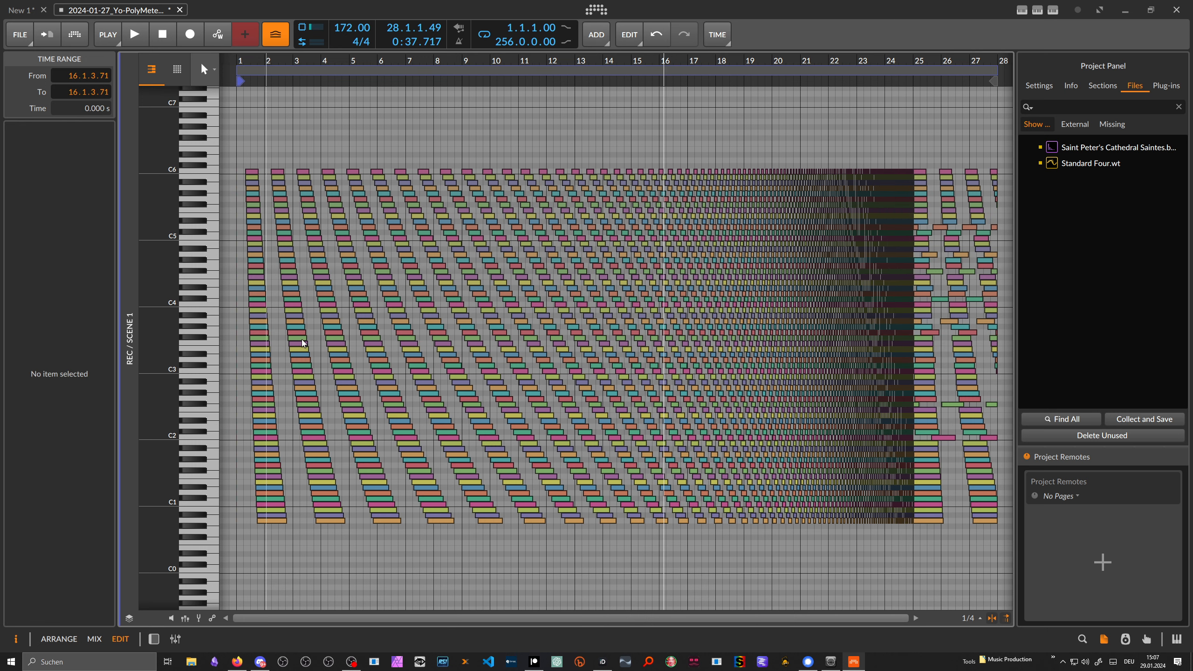
click(375, 141)
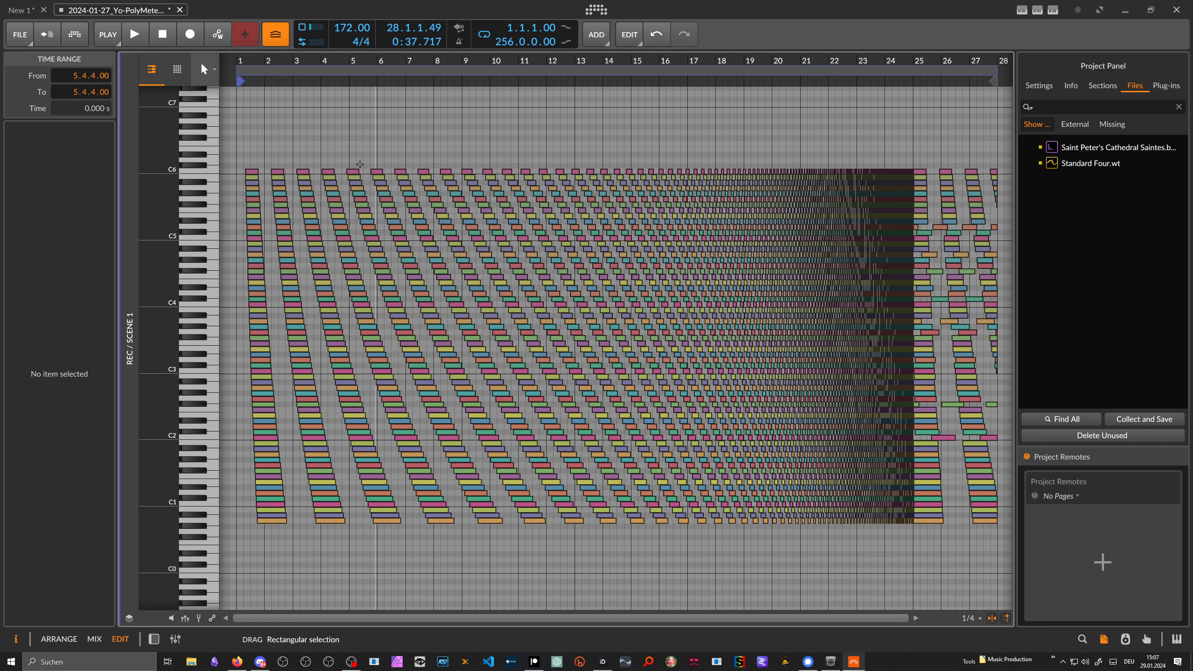
drag(235, 163, 367, 459)
click(364, 546)
click(427, 541)
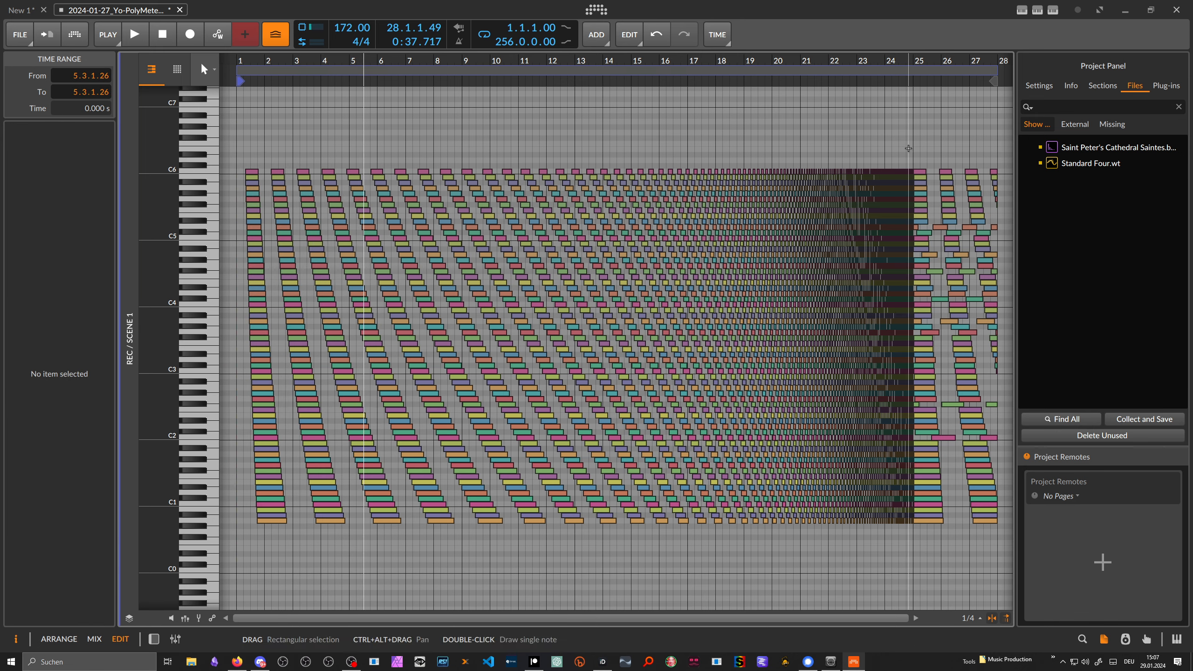
drag(908, 149, 900, 595)
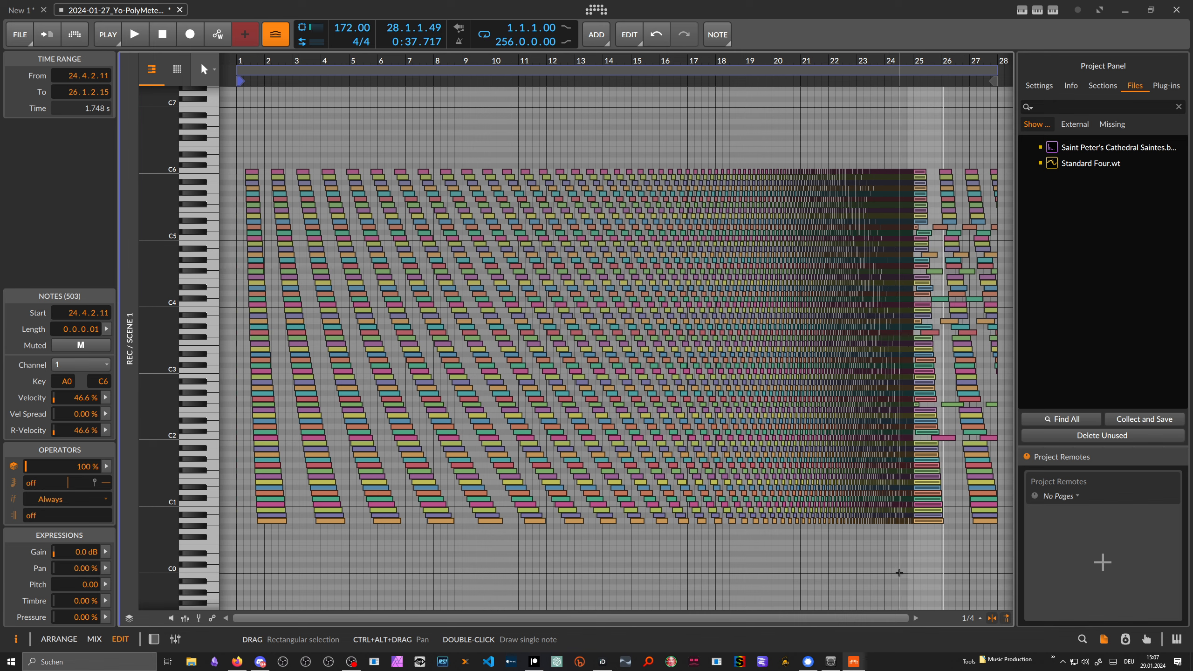
drag(934, 63, 718, 141)
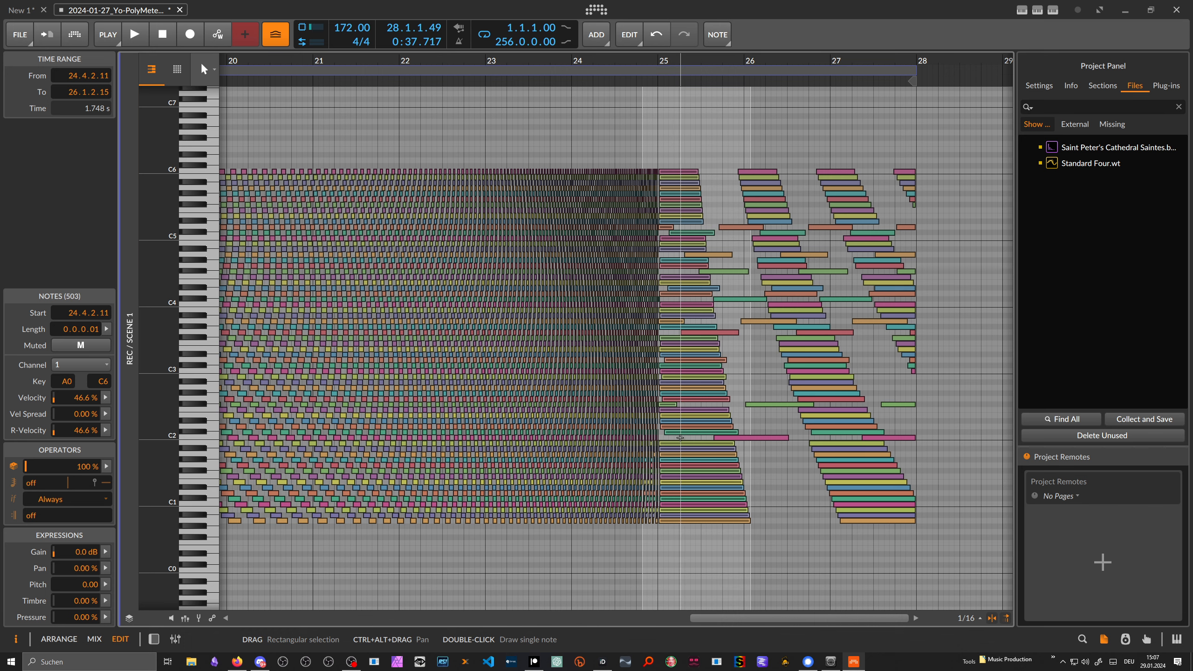
drag(323, 61, 471, 9)
click(471, 87)
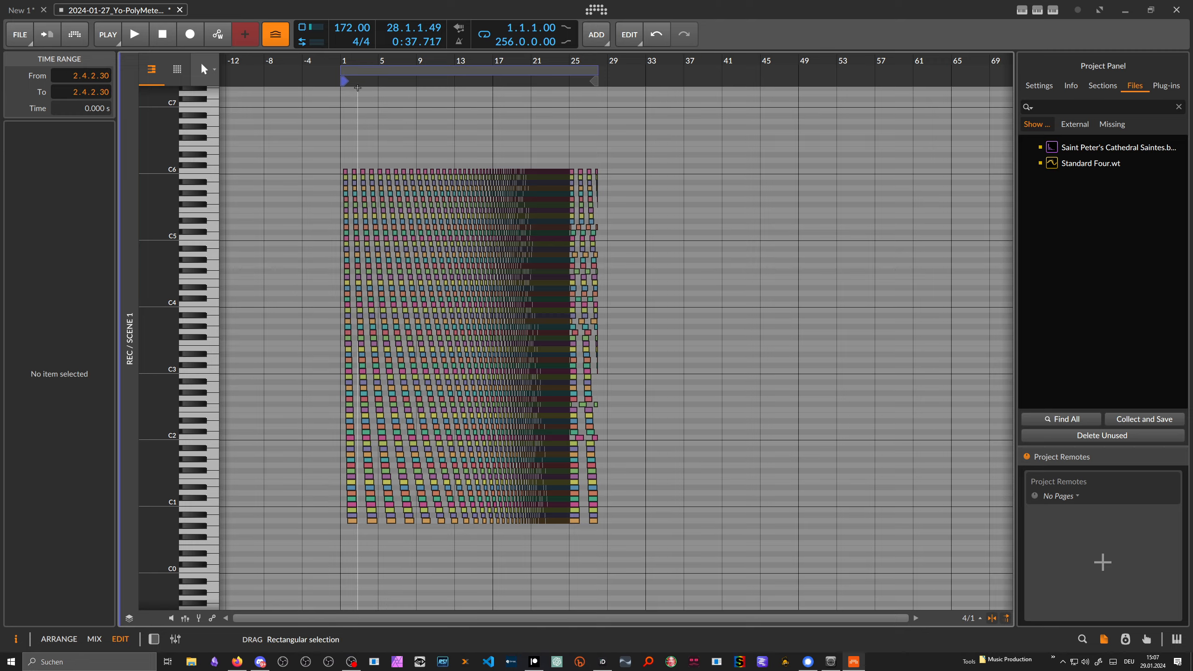
Delete the sixth Note Grid's recorded clip from Scene 1 and switch off that Note Grid on the Notes track.
key(alt+1)
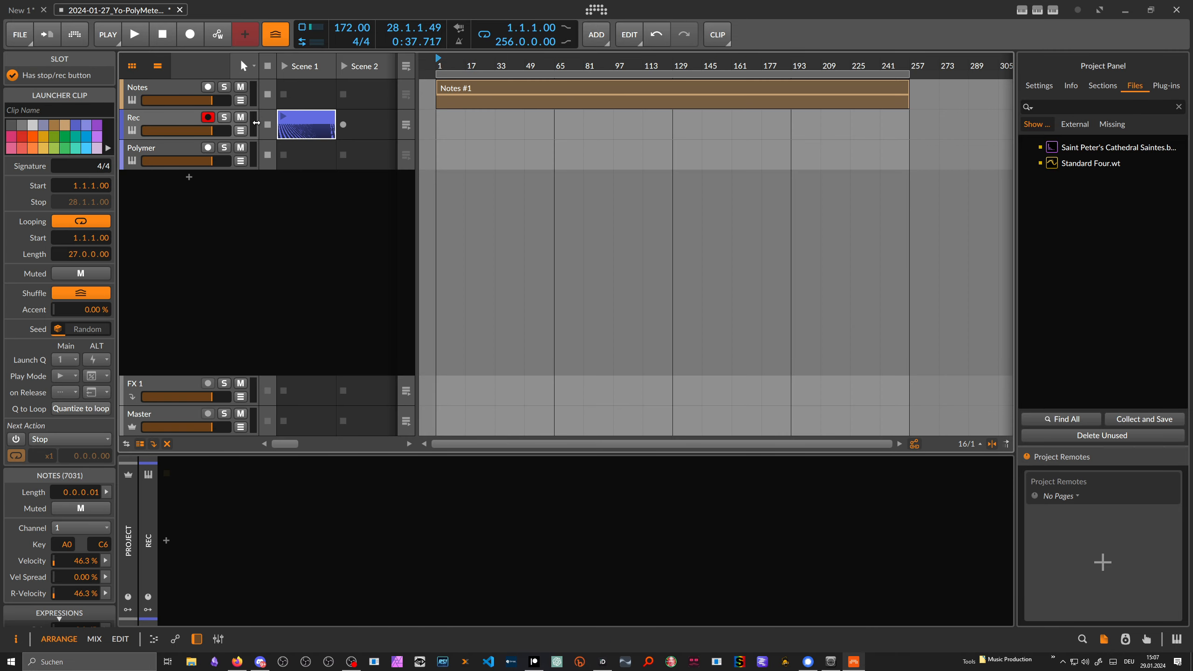
key(Delete)
click(181, 105)
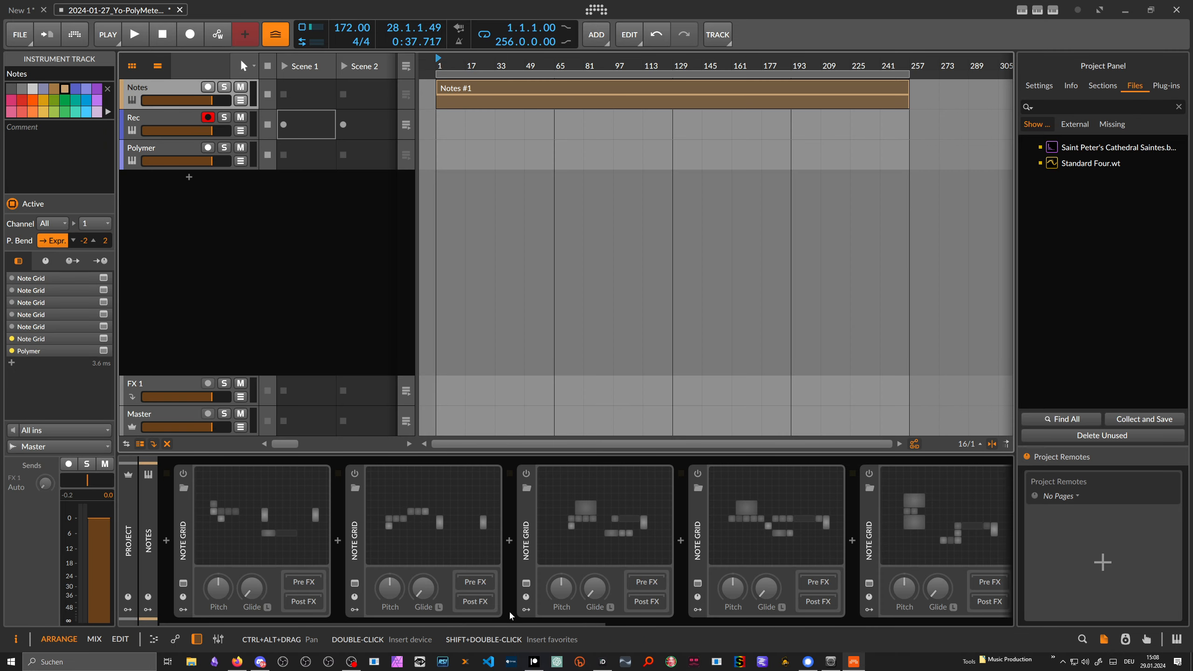
scroll(758, 623, right, 3)
scroll(758, 623, right, 1)
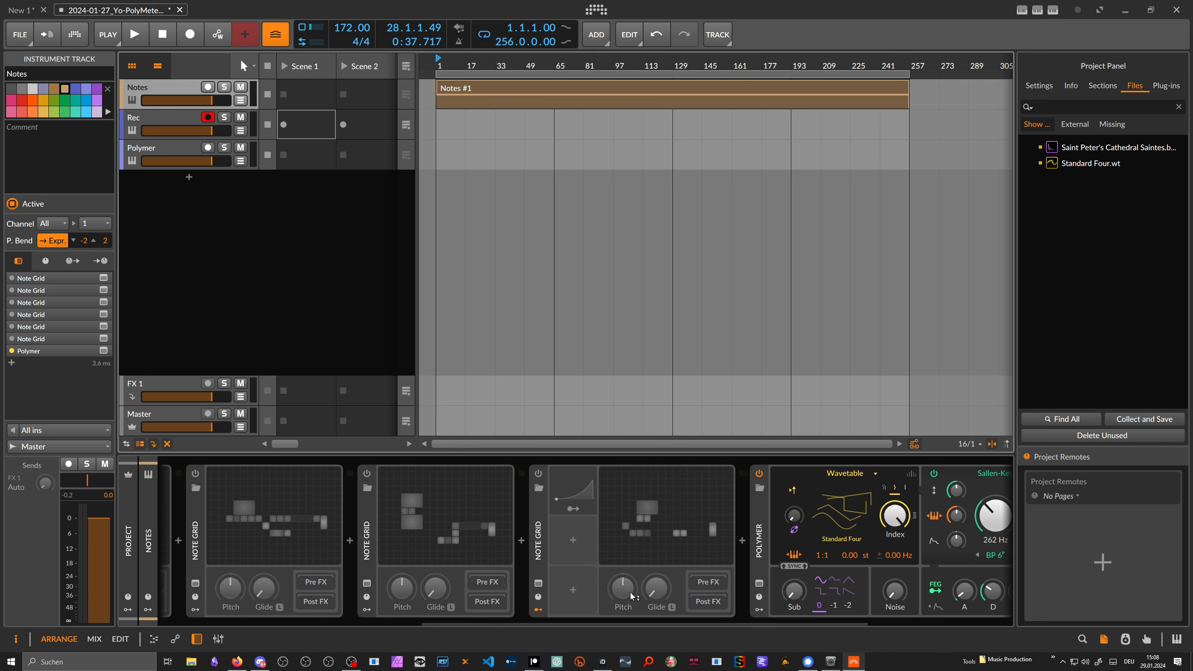
scroll(228, 589, left, 10)
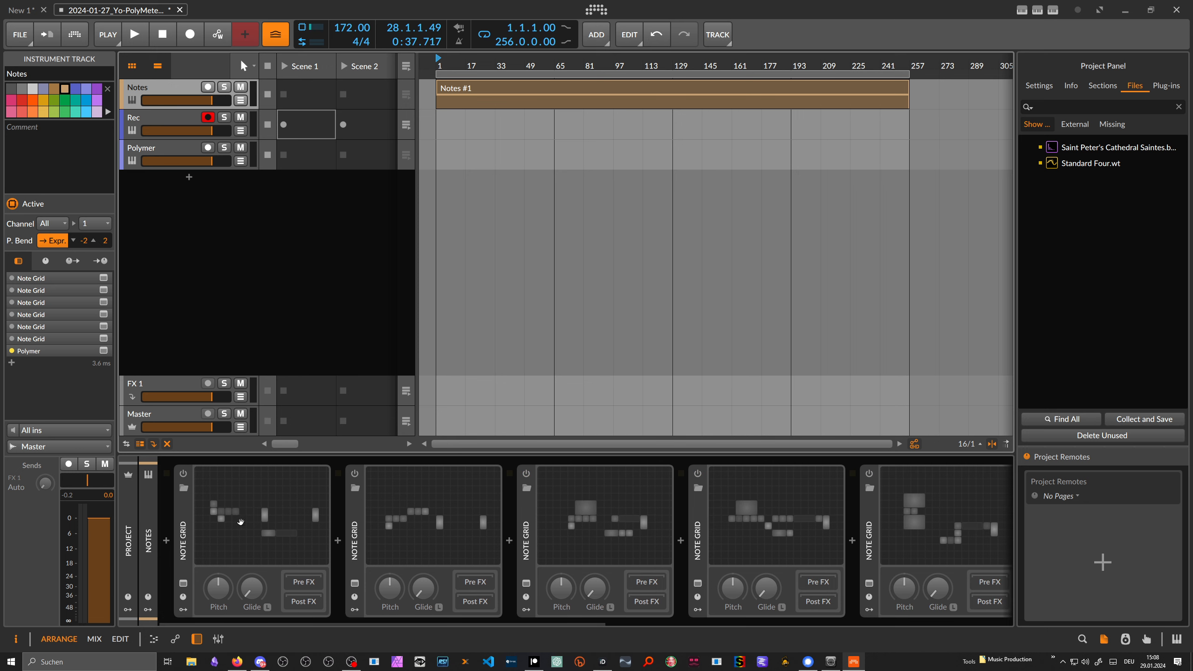
View the first Note Grid's patch on the Notes track and close the grid editor.
double_click(273, 518)
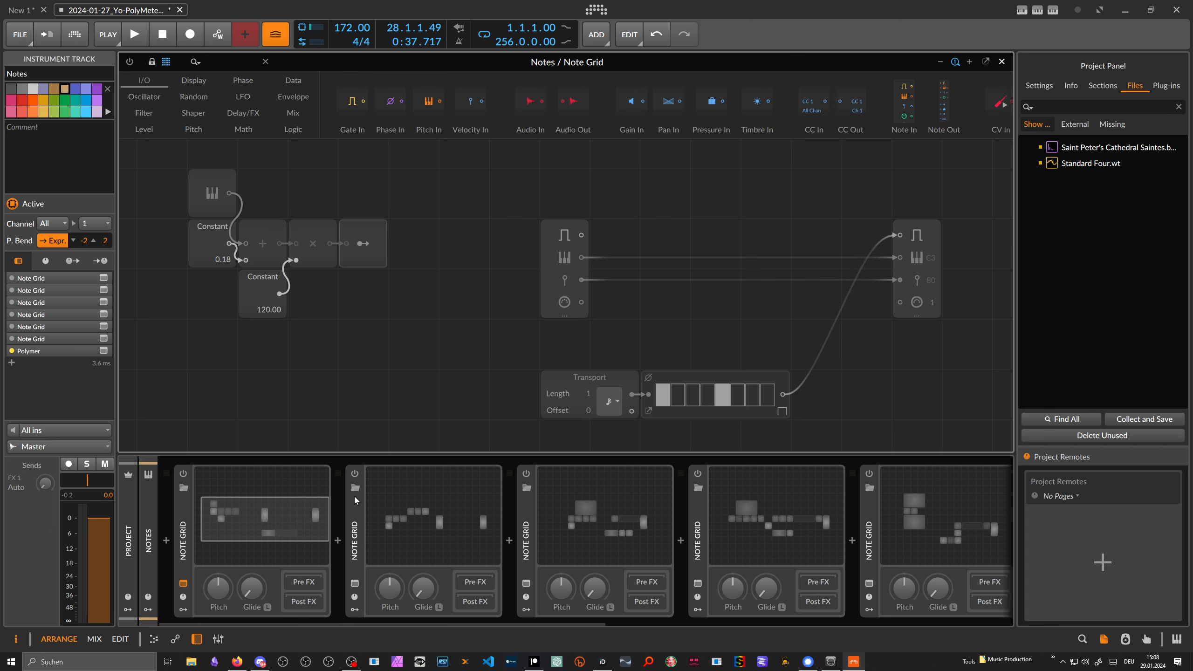
drag(287, 512, 263, 516)
click(1002, 62)
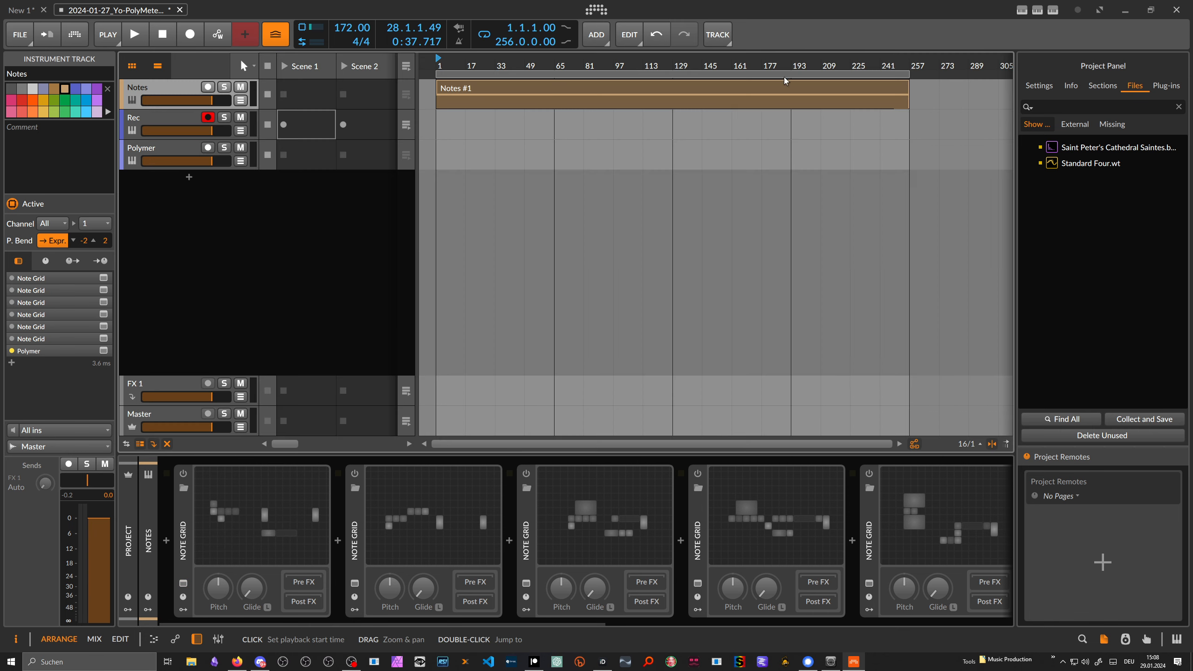
Disarm recording on the Rec track and show the Polymer track's devices.
click(163, 123)
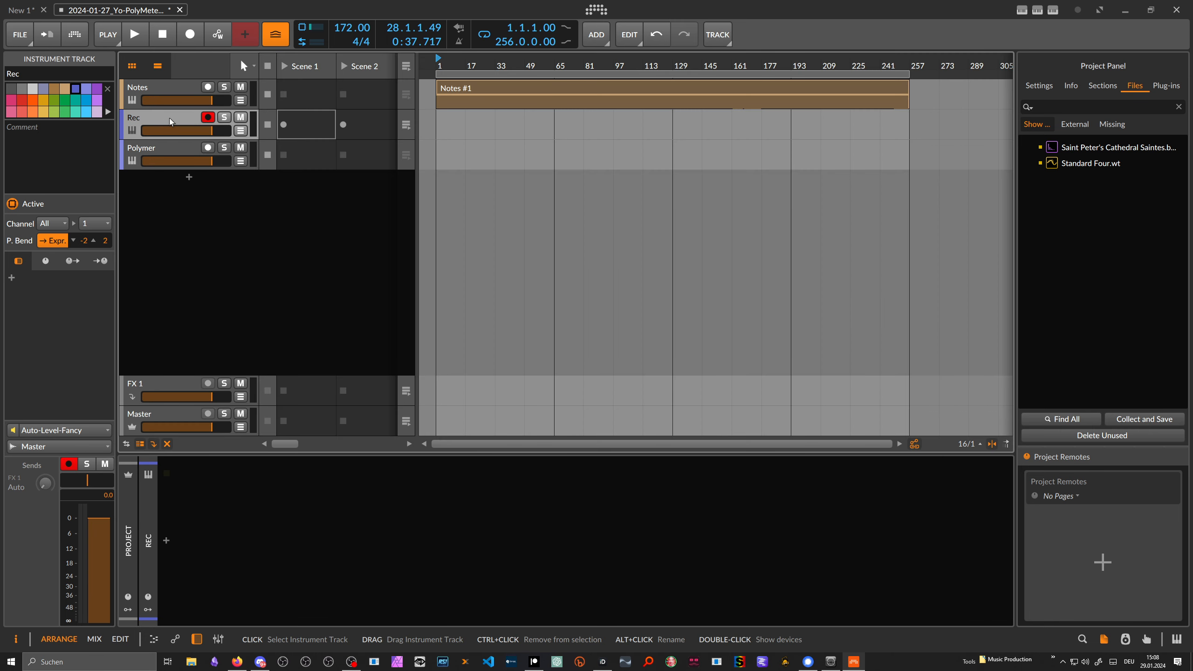
click(207, 117)
click(198, 145)
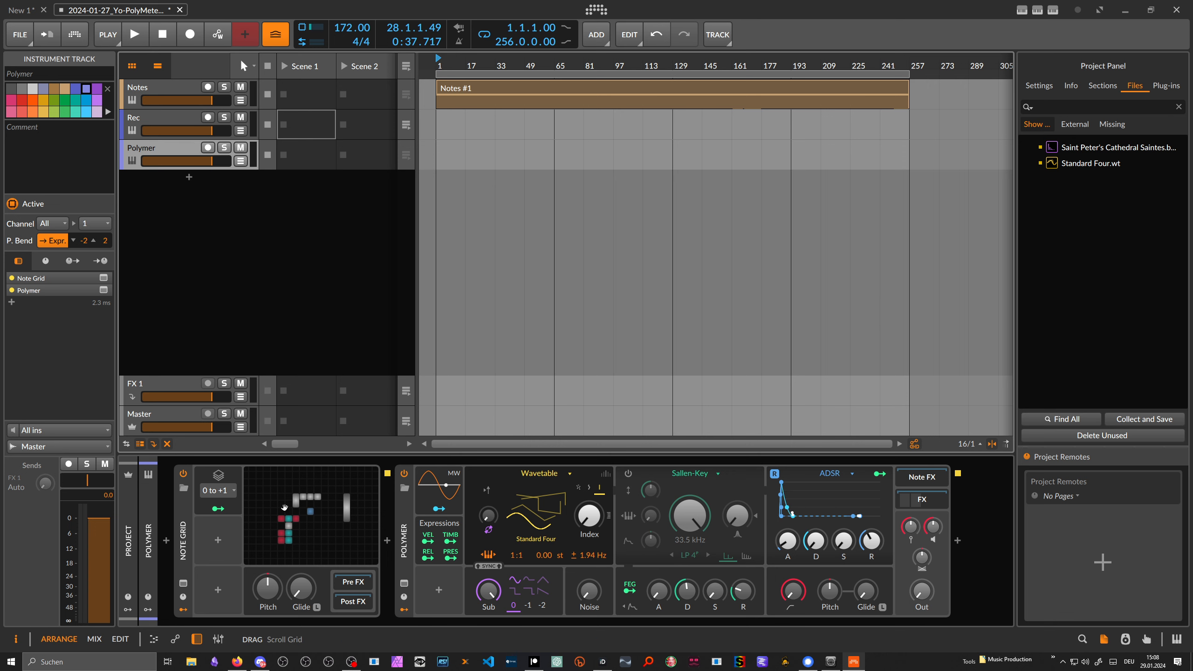
Open the Polymer track's Note Grid patch and look over its trigger, Dice and Constant modules.
double_click(287, 506)
scroll(306, 309, down, 1)
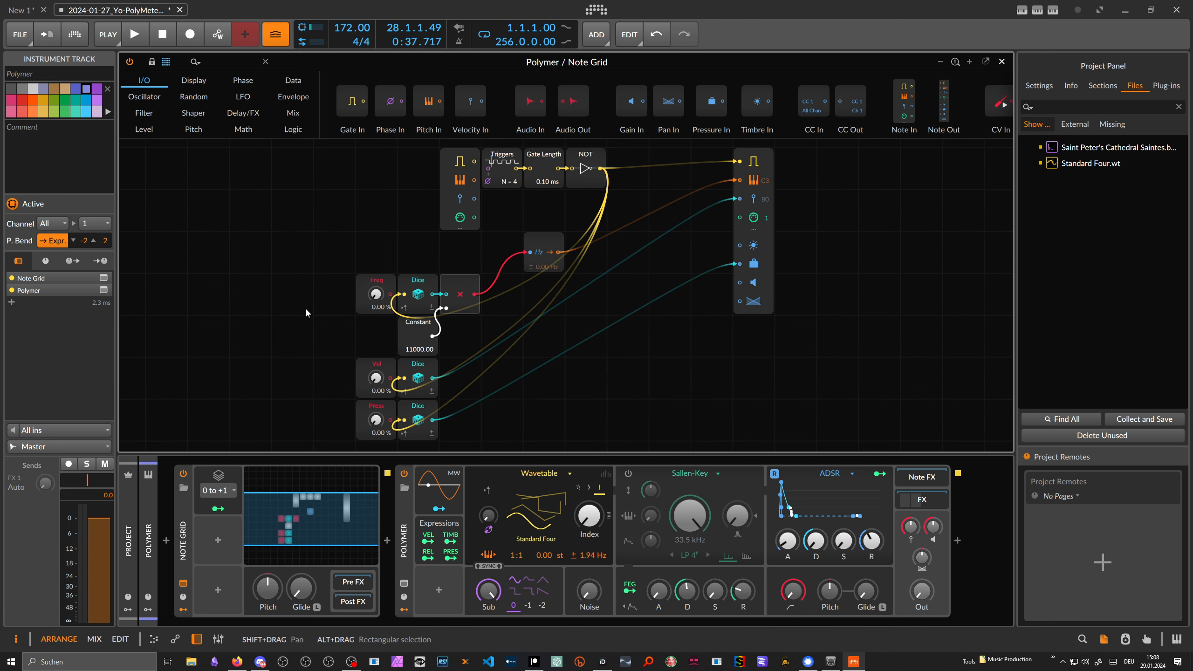
drag(311, 273, 225, 300)
scroll(386, 334, up, 1)
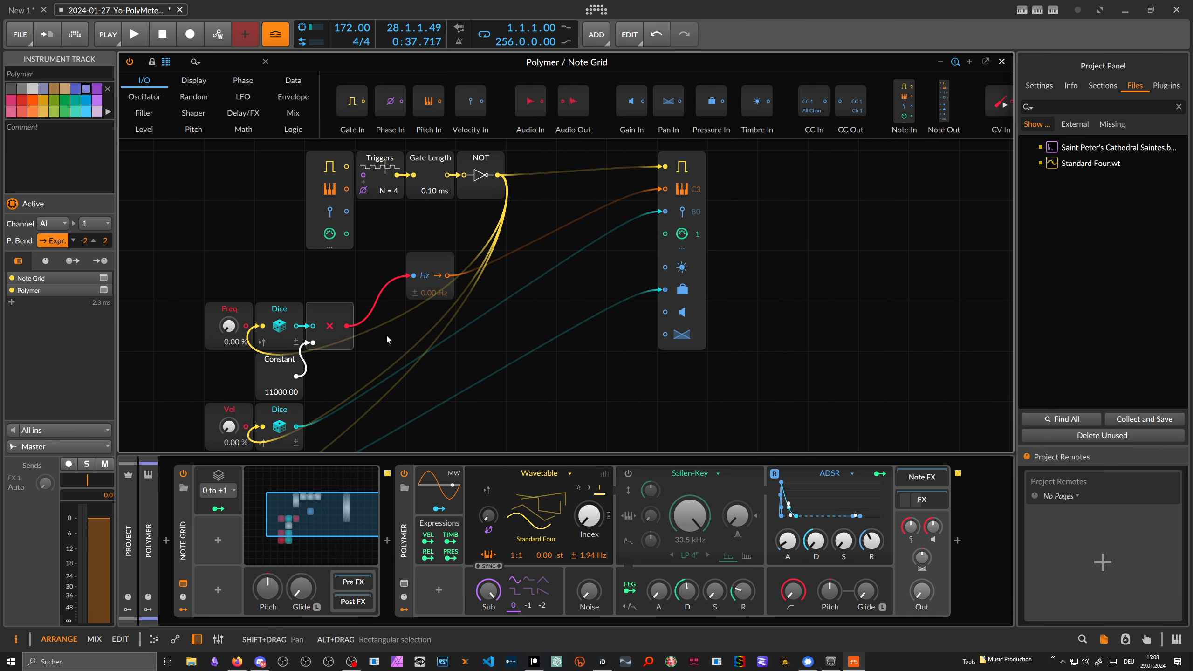
drag(376, 335, 429, 334)
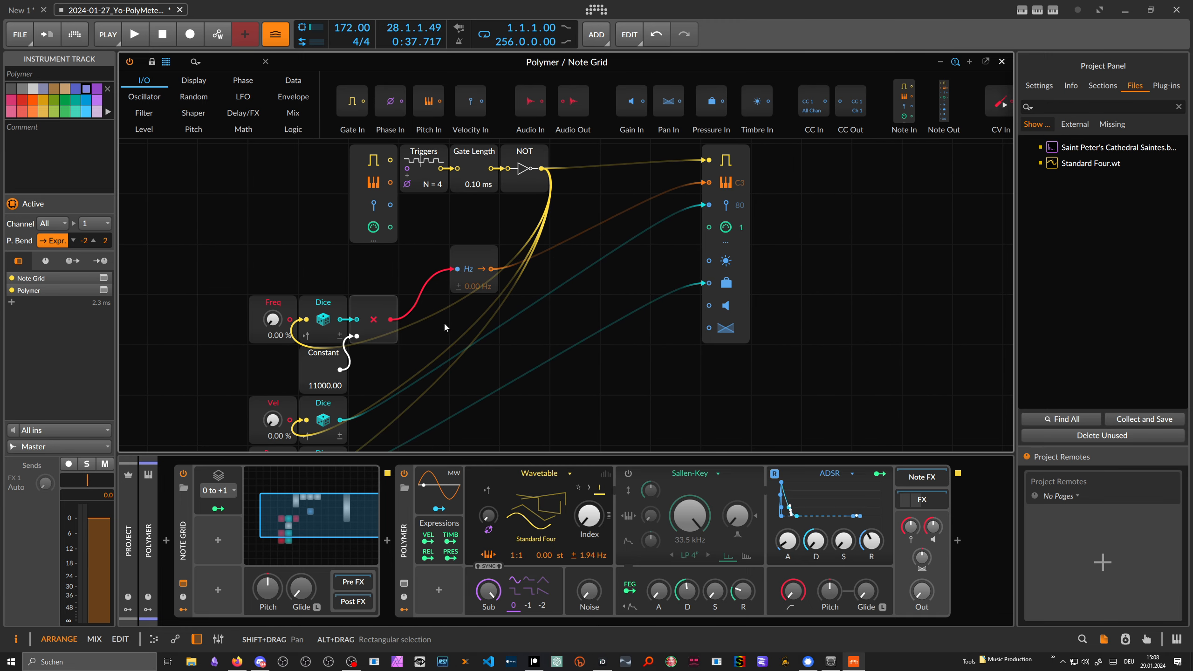
Check the signals of the Freq → Pitch and Note Out modules in the Polymer track's patch and review the whole patch.
click(463, 270)
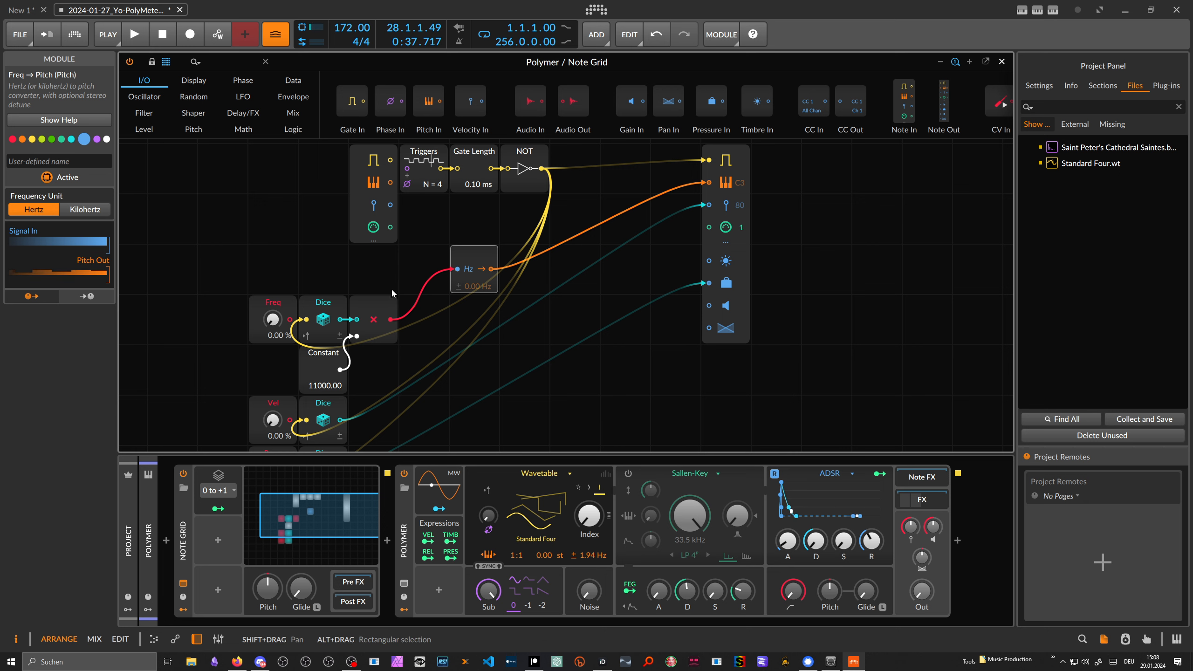
mouse_move(384, 276)
mouse_down()
mouse_move(434, 243)
mouse_move(371, 272)
mouse_up()
scroll(434, 243, down, 1)
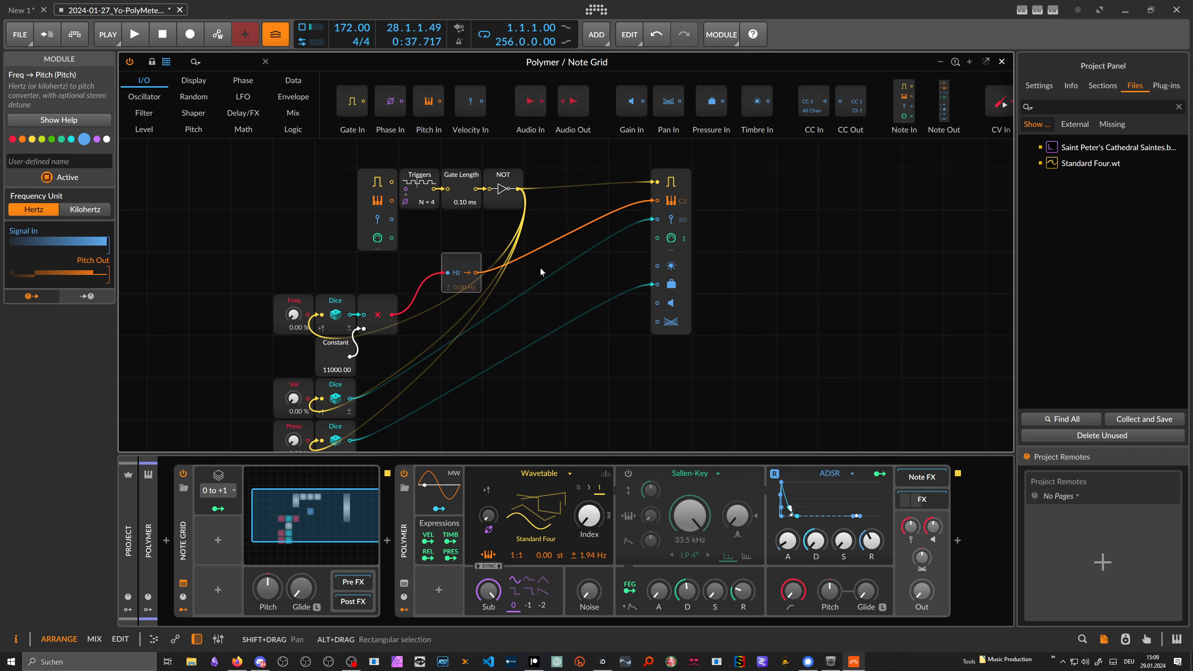
click(681, 195)
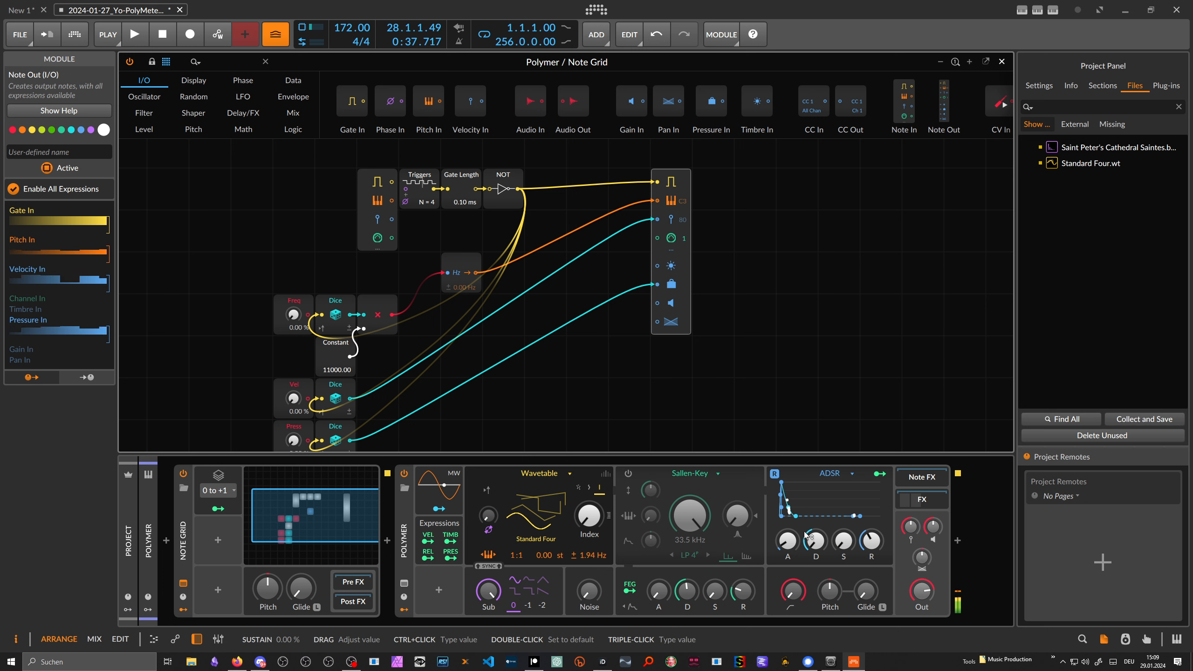
scroll(609, 401, down, 3)
drag(613, 345, 577, 424)
scroll(577, 408, up, 2)
drag(494, 400, 600, 369)
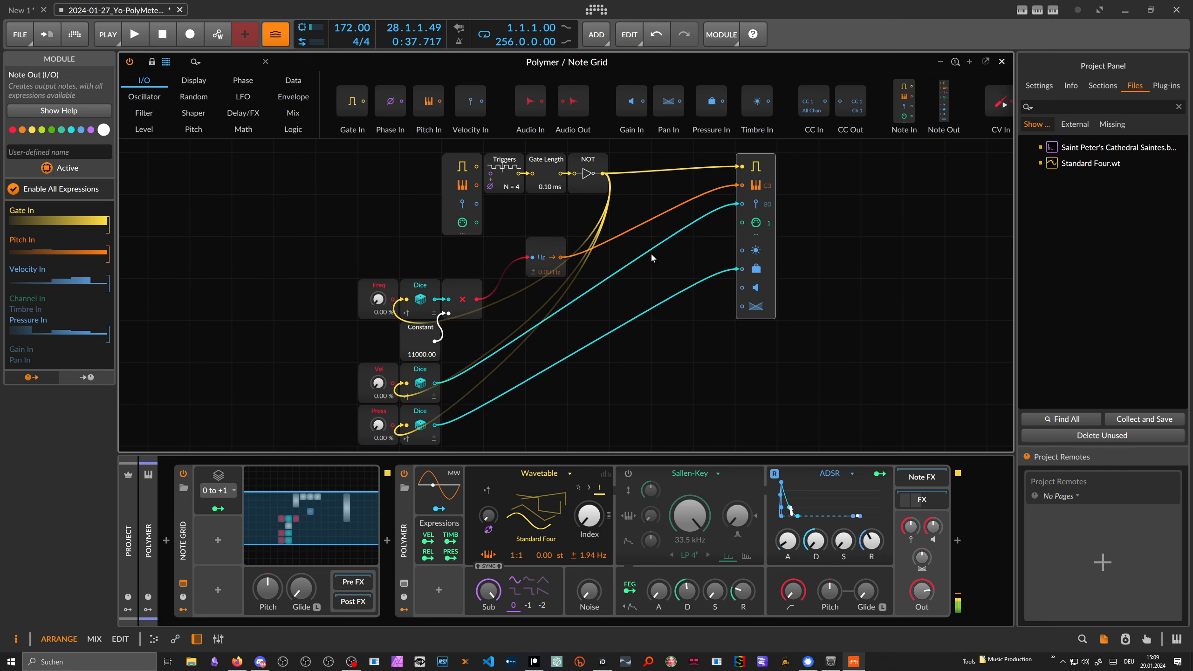
Check the signal of the Triggers module in the Polymer track's Note Grid patch and close the grid editor.
click(501, 184)
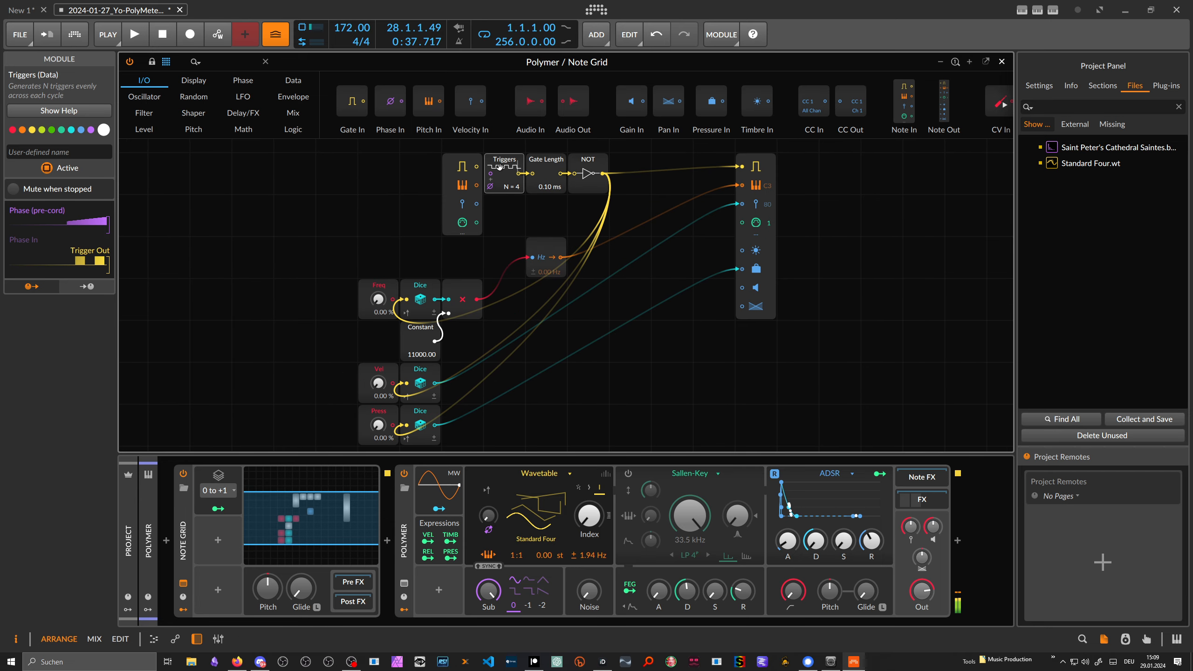
scroll(500, 208, up, 1)
drag(503, 194, 485, 264)
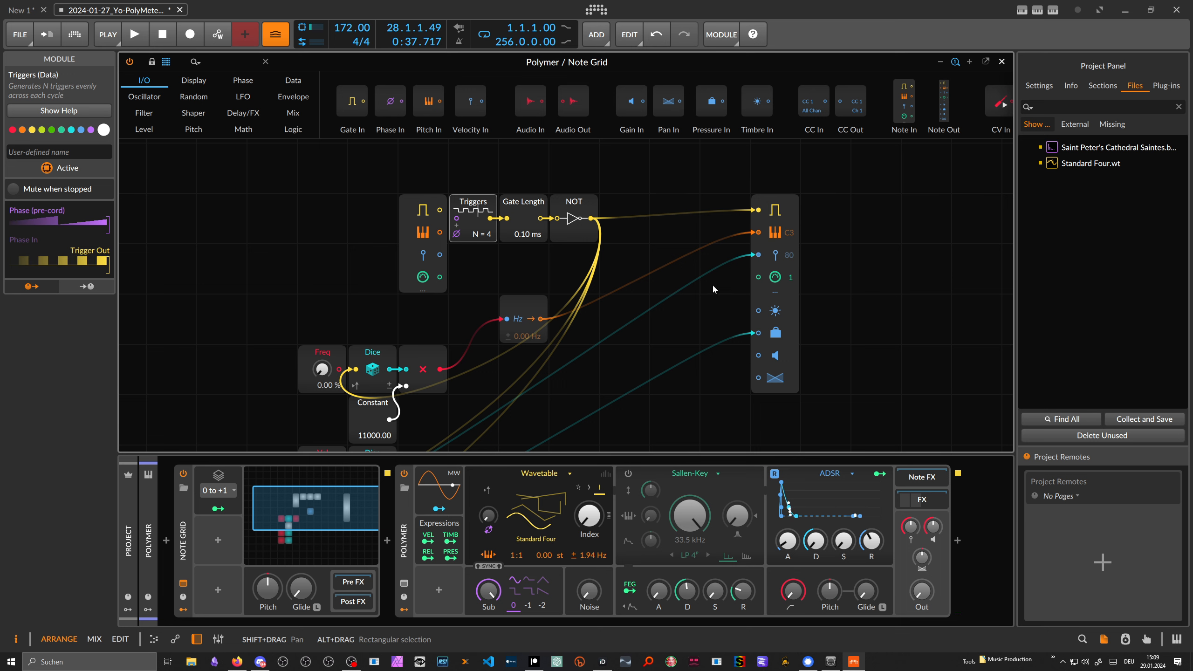
click(1001, 61)
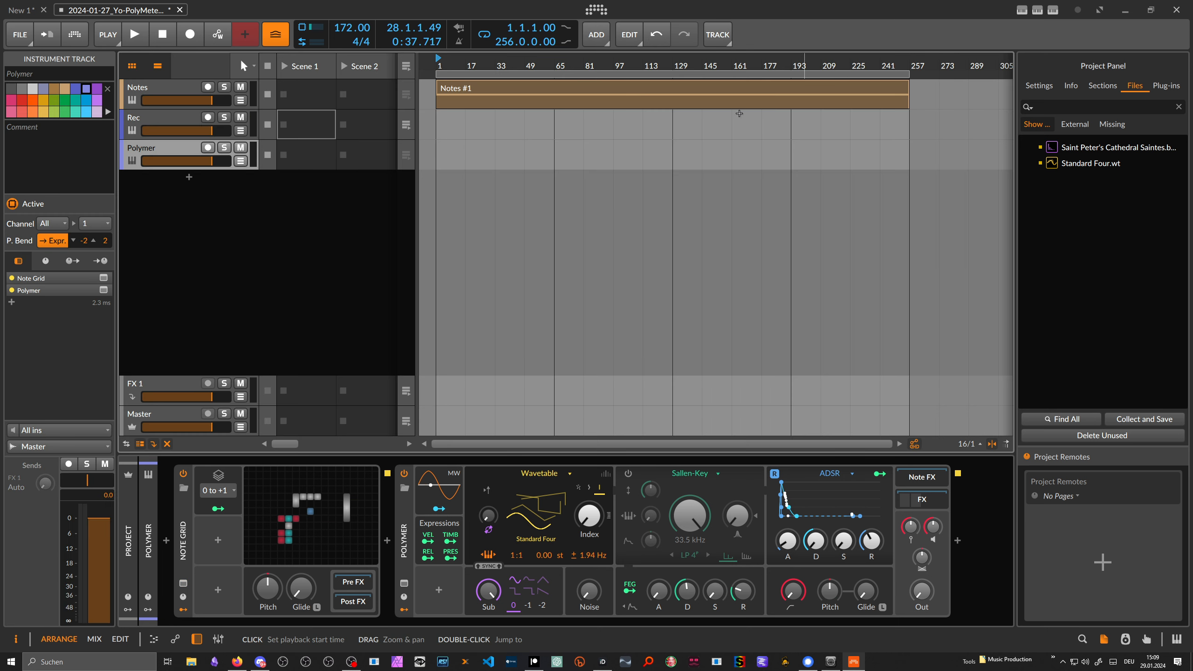
Set the Rec track's note input to the Polymer track's Note Grid and start recording into its Scene 1 slot.
click(185, 123)
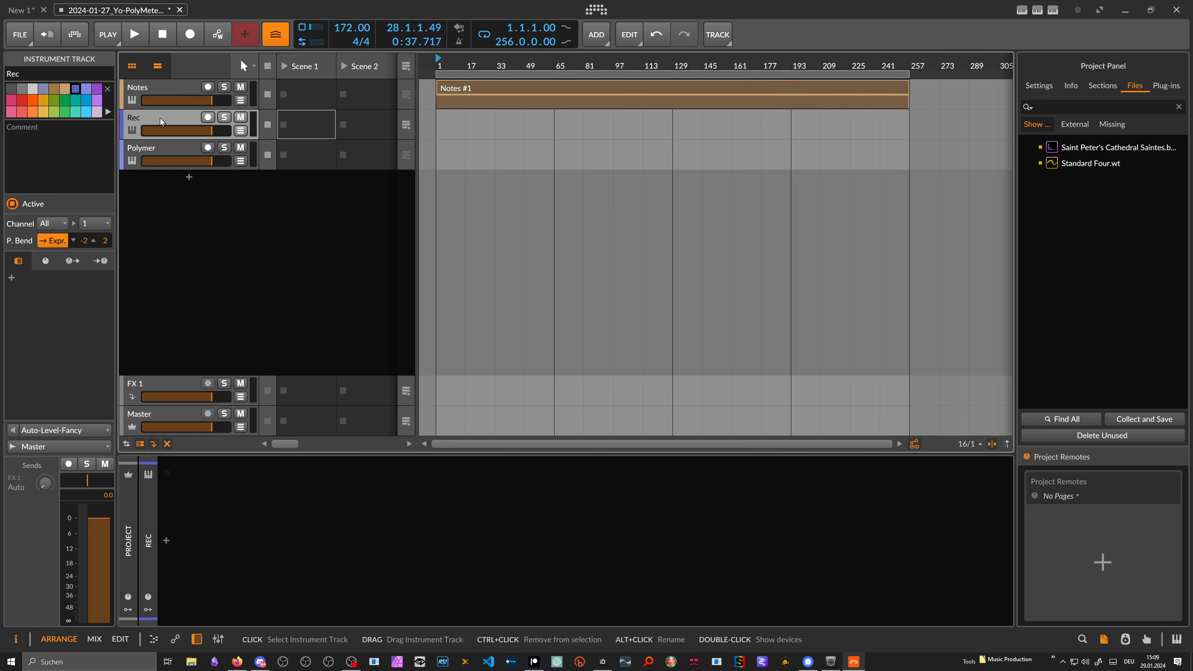
click(66, 435)
mouse_move(98, 611)
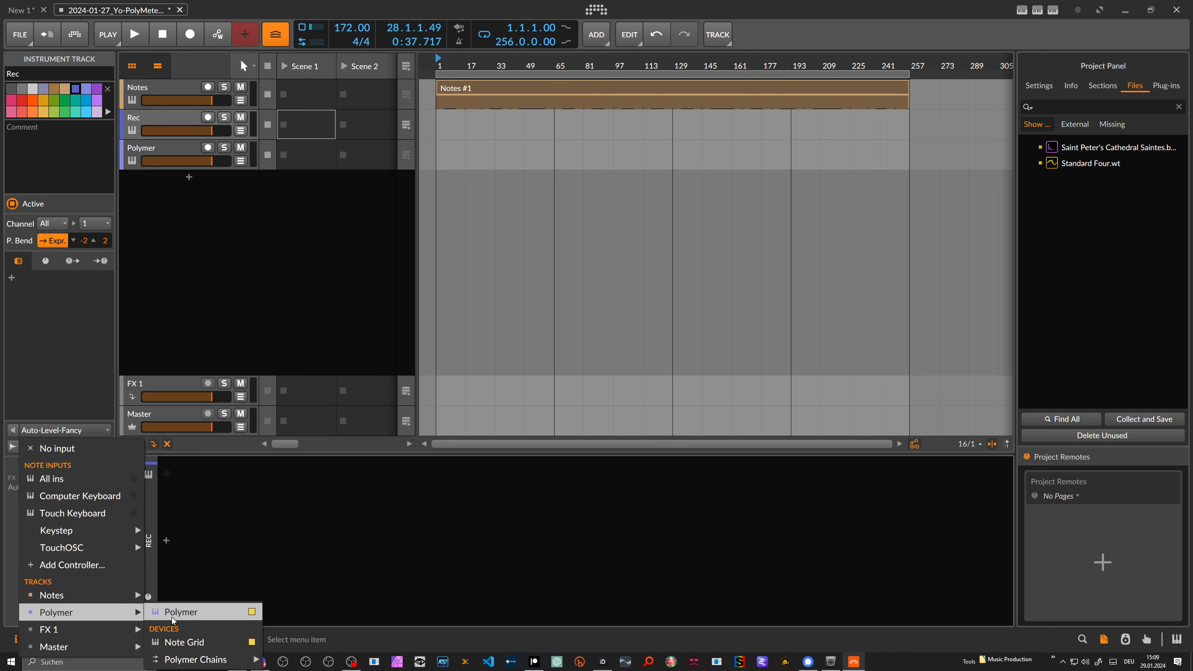
click(205, 642)
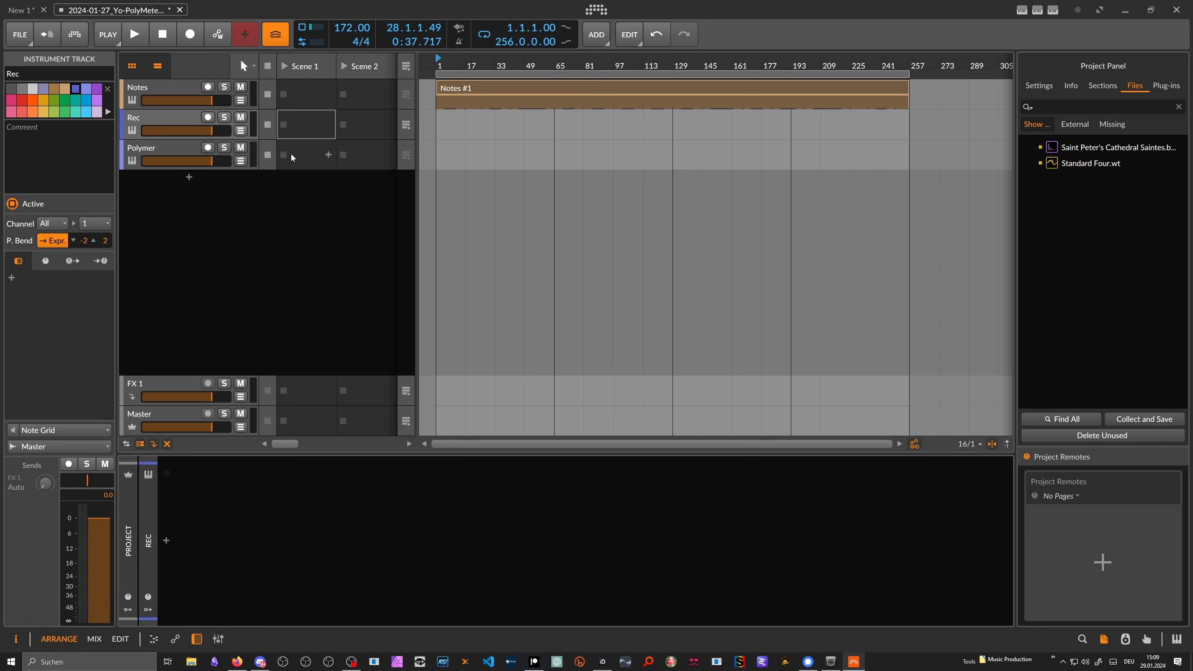
click(207, 117)
click(283, 124)
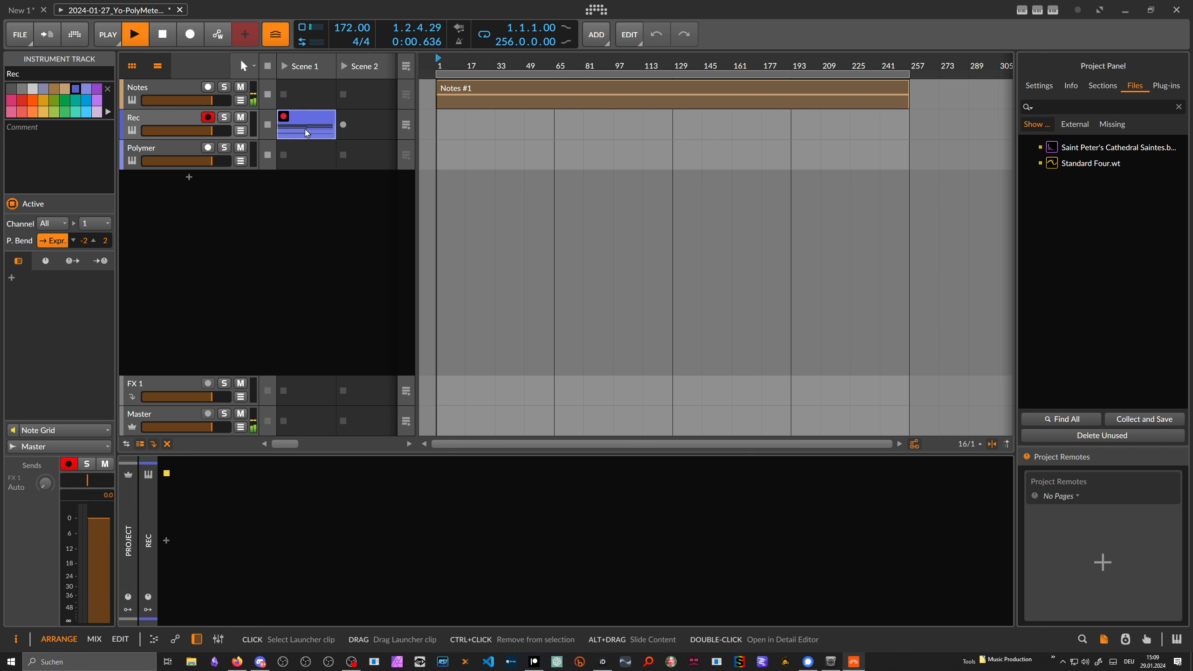
Open the clip being recorded on the Rec track and look over its incoming notes.
click(306, 133)
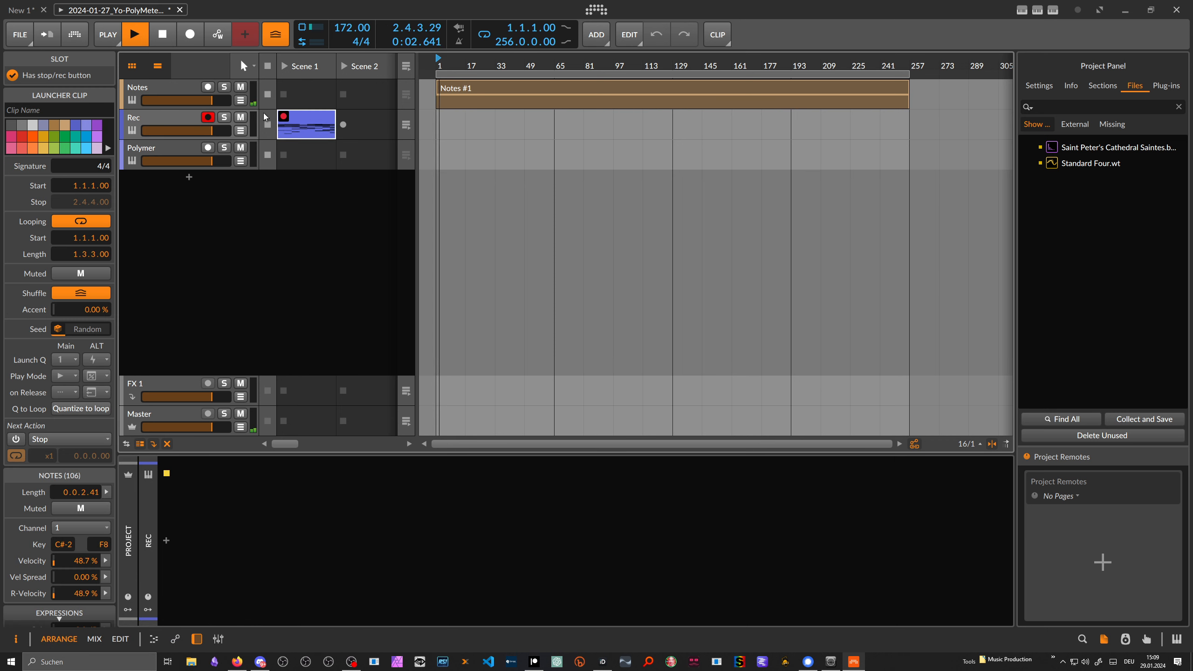
double_click(306, 133)
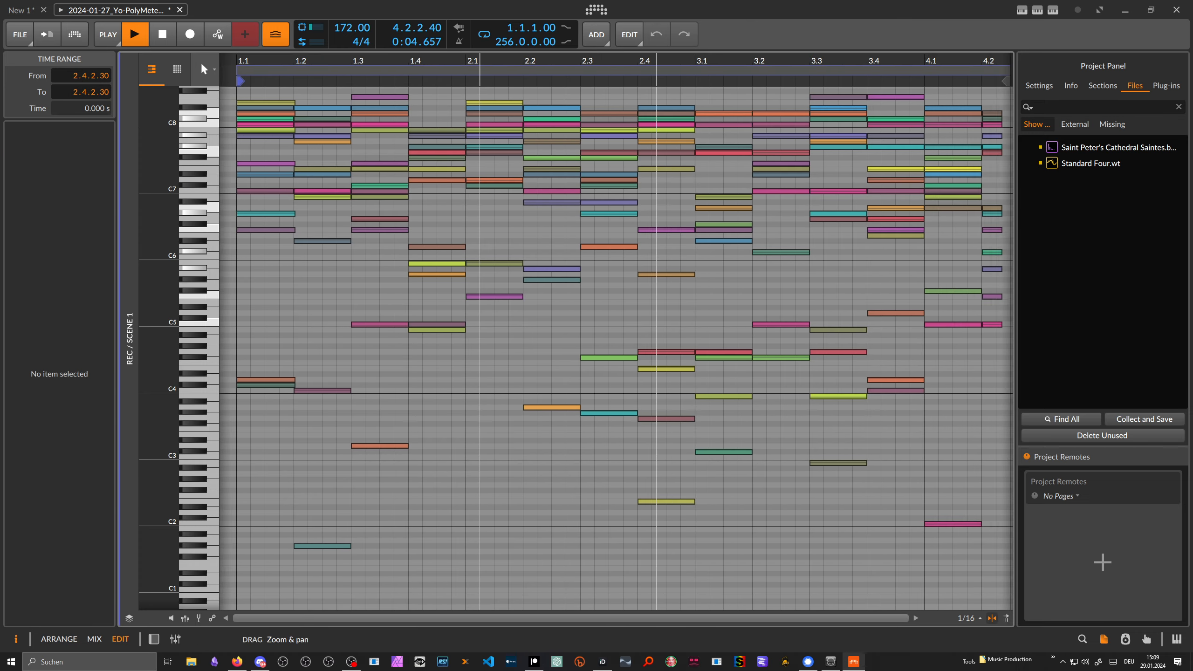
drag(491, 85, 544, 162)
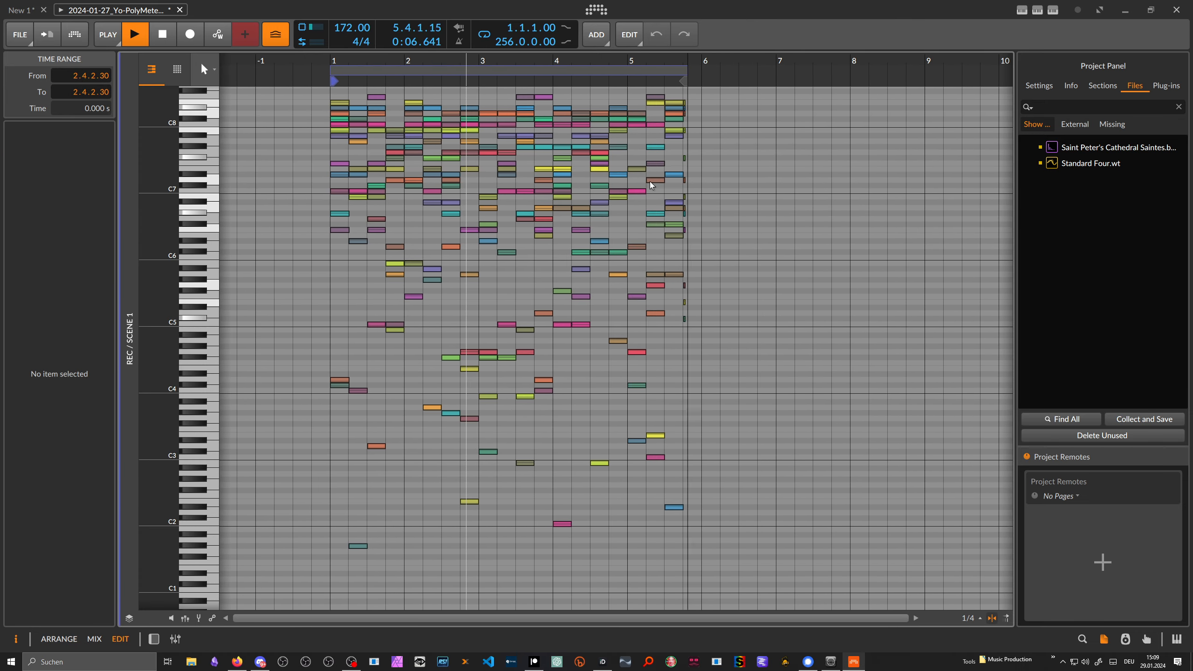
Mute the Notes track, let the Rec clip record more Note Grid output, and stop the transport.
key(alt+1)
click(189, 168)
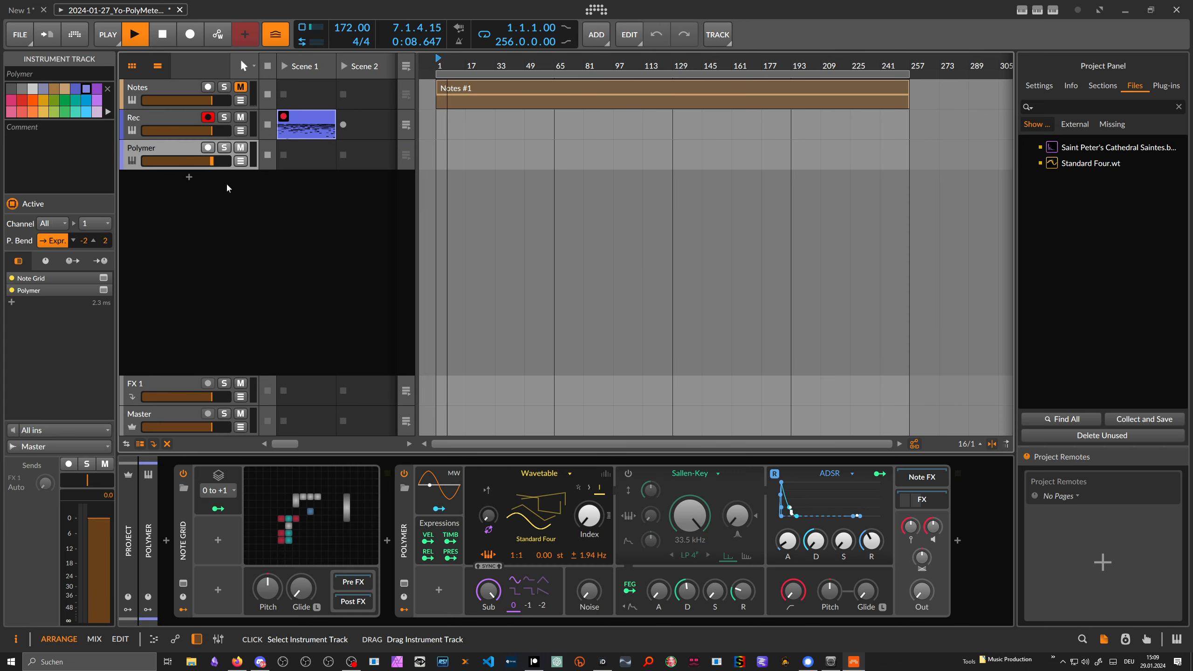
double_click(325, 131)
drag(606, 70, 473, 125)
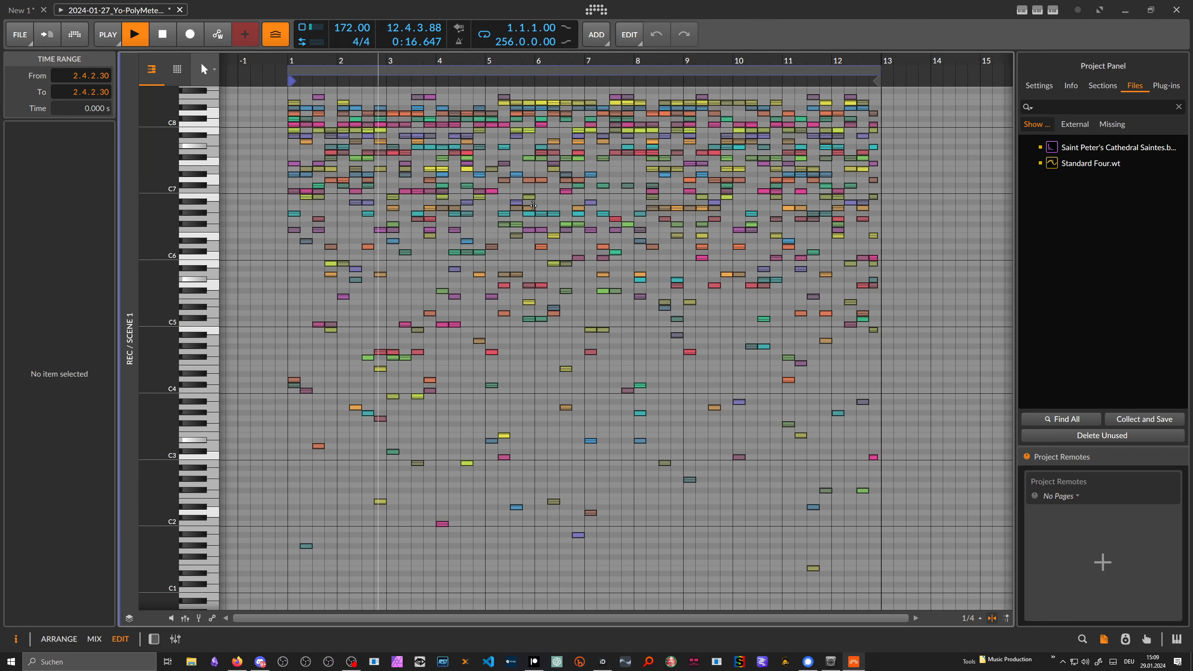
key(space)
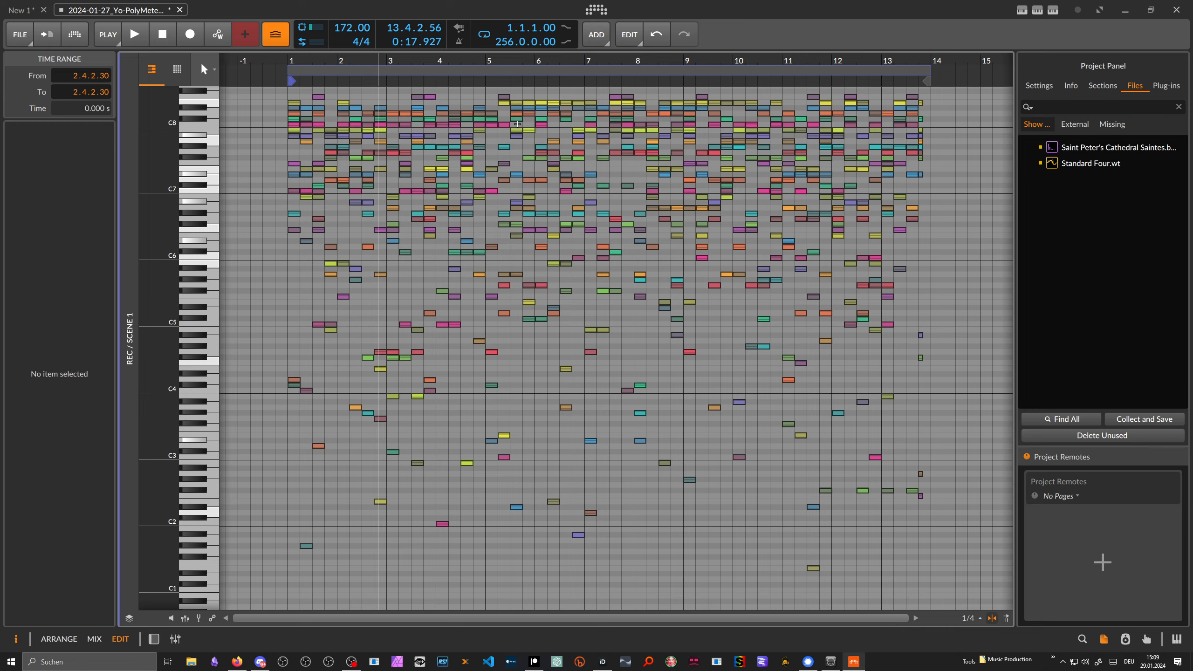
Return to the arrangement and mute the Polymer track.
key(Tab)
click(190, 150)
click(243, 150)
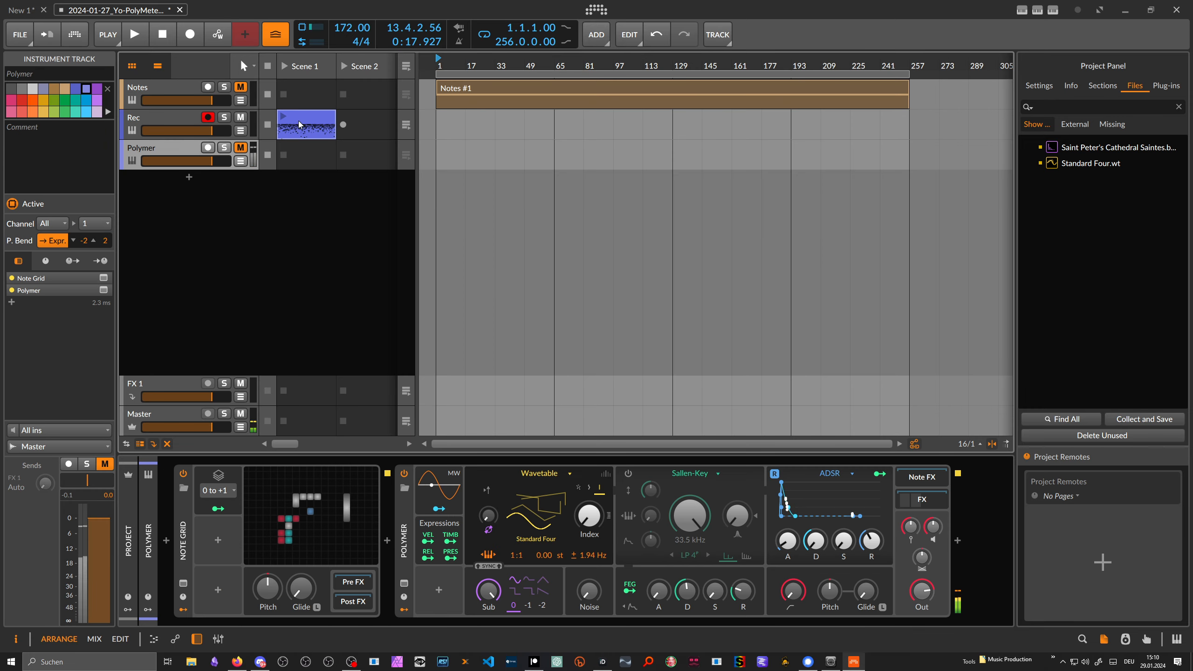
Examine the recorded Rec clip's notes up close with their per-note expression values displayed, and return to the arrangement.
double_click(299, 124)
drag(511, 62, 511, 108)
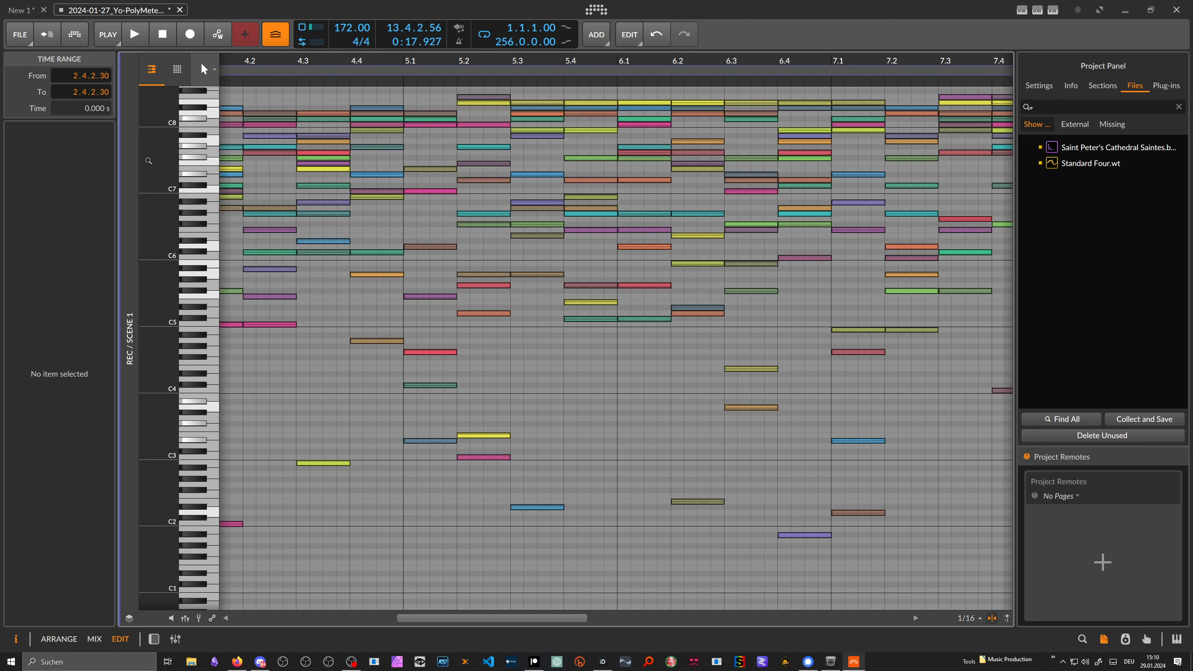
drag(197, 151, 294, 215)
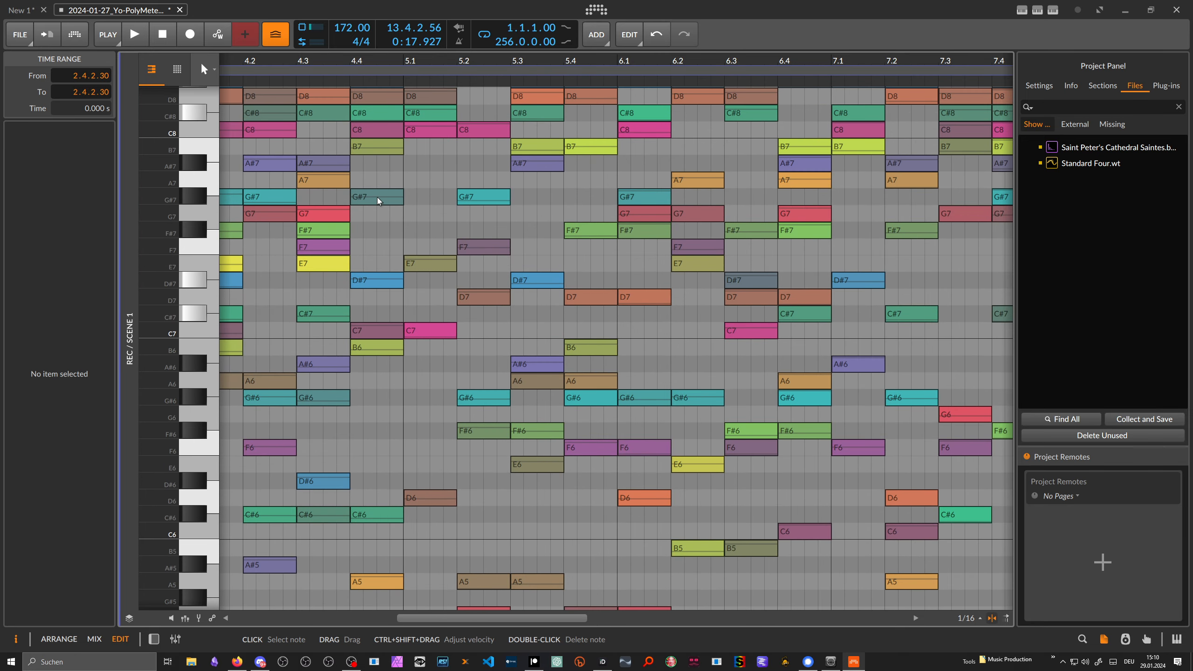
click(200, 618)
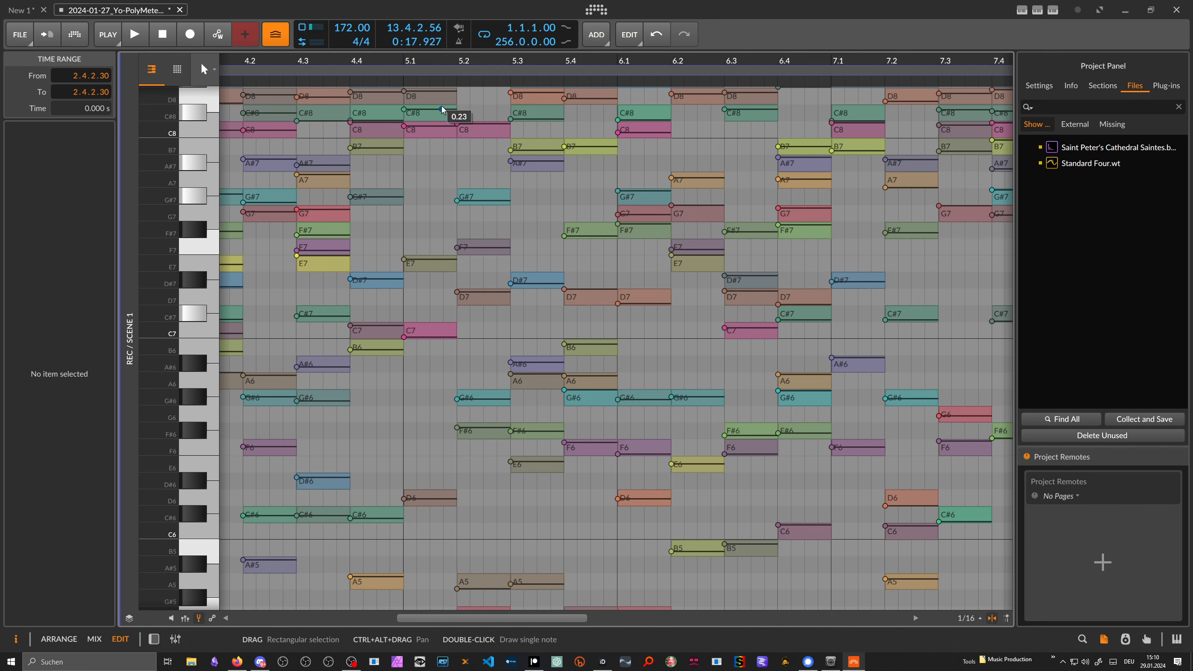
drag(419, 61, 491, 62)
key(Tab)
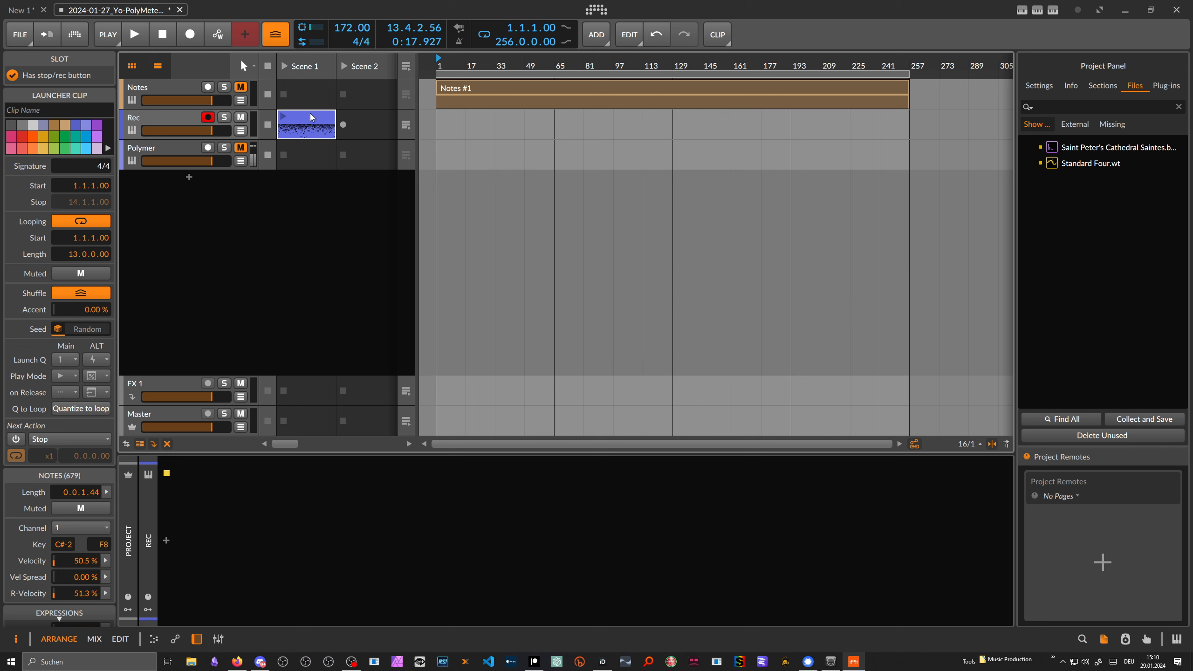
Move the Rec track below the Polymer track.
click(180, 116)
click(177, 146)
click(179, 124)
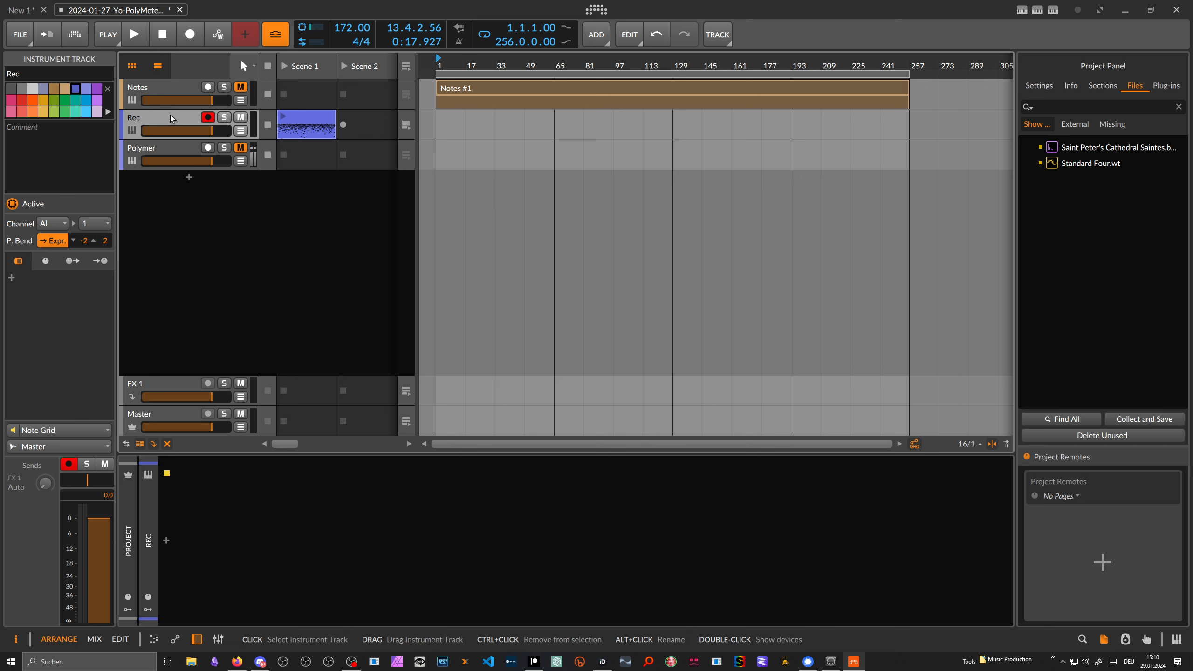
drag(170, 116, 200, 198)
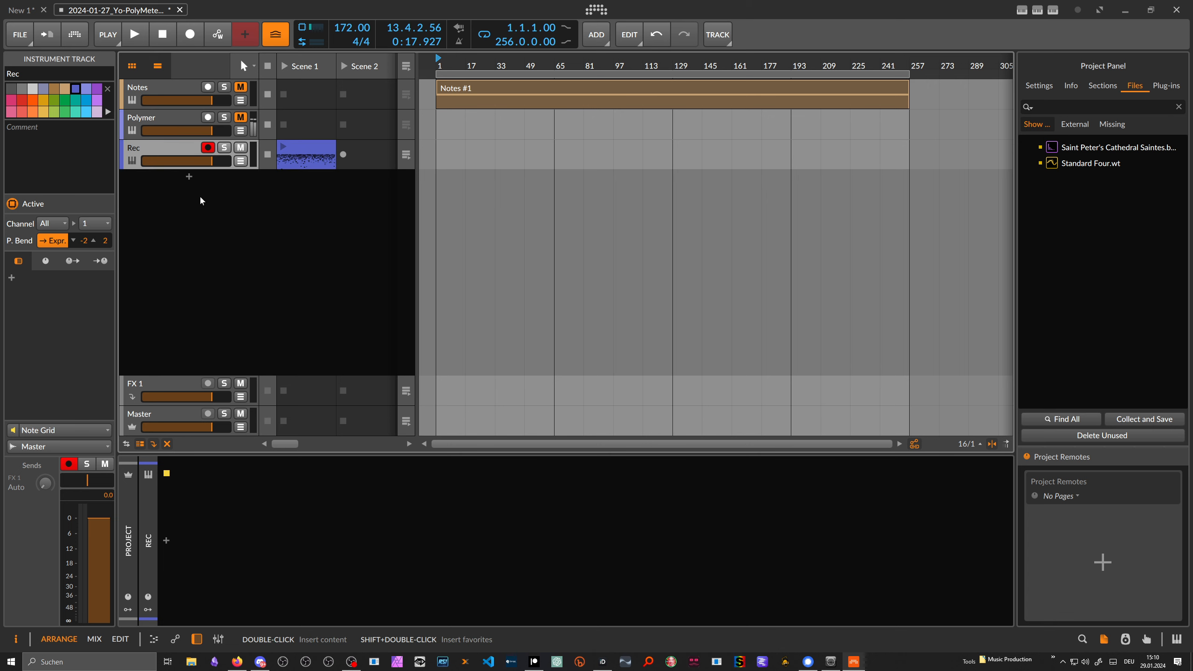
Insert an Organ instrument on the Rec track.
click(167, 541)
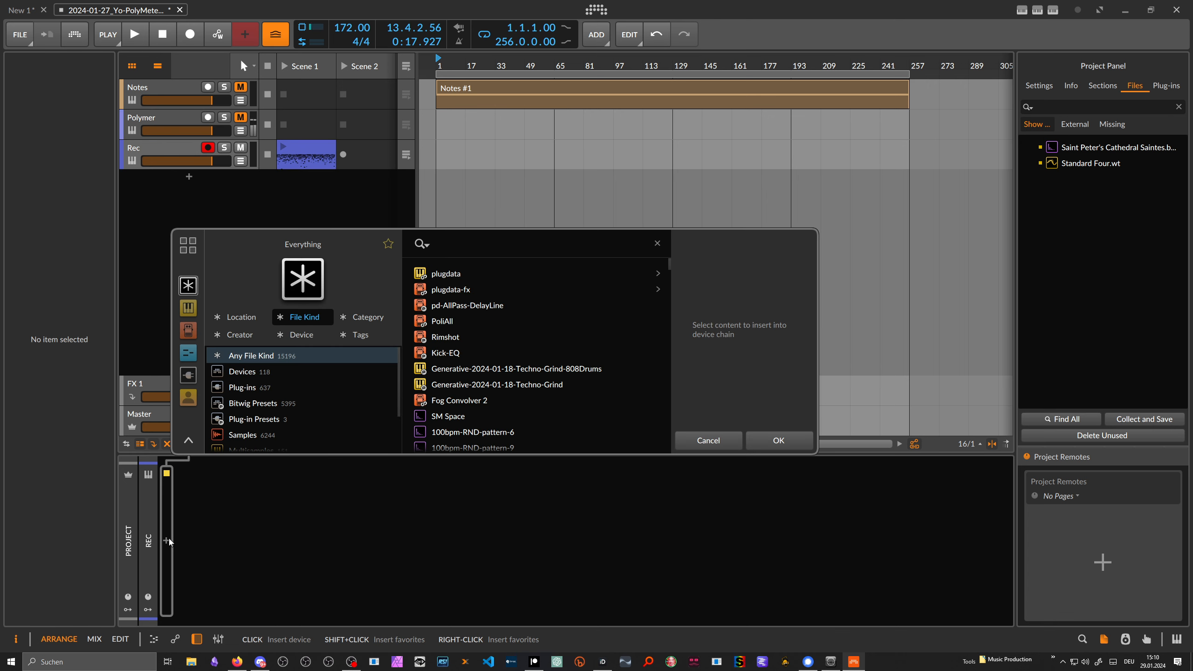
text(or)
key(Return)
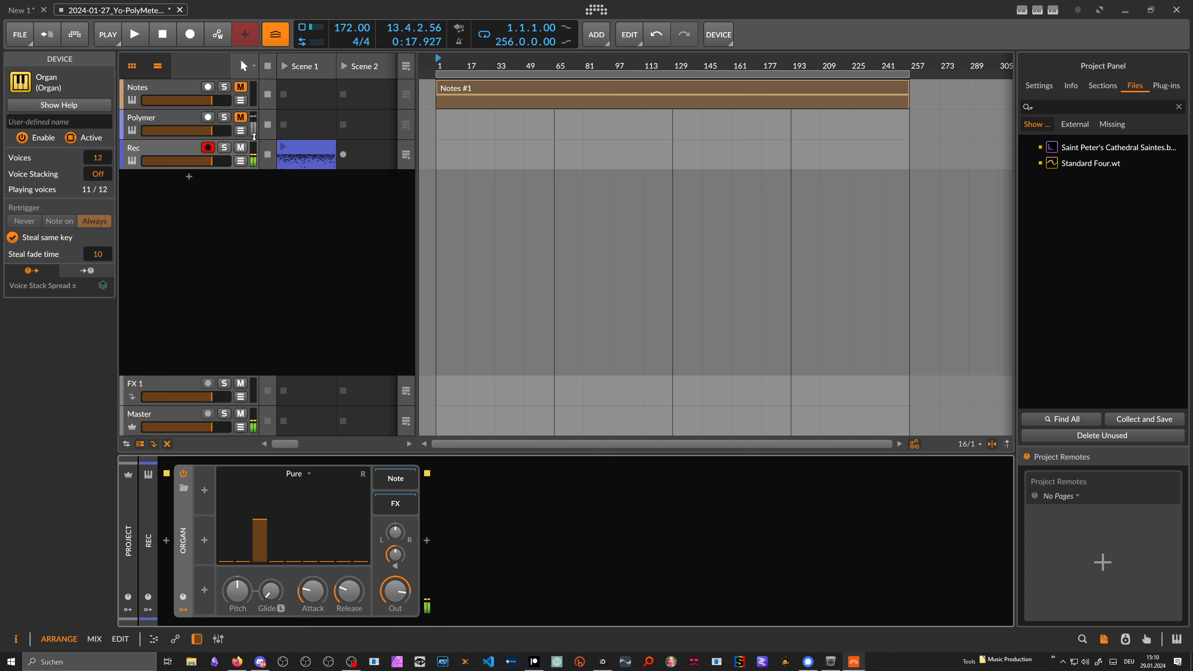
Deactivate the Rec track and activate it again.
click(184, 152)
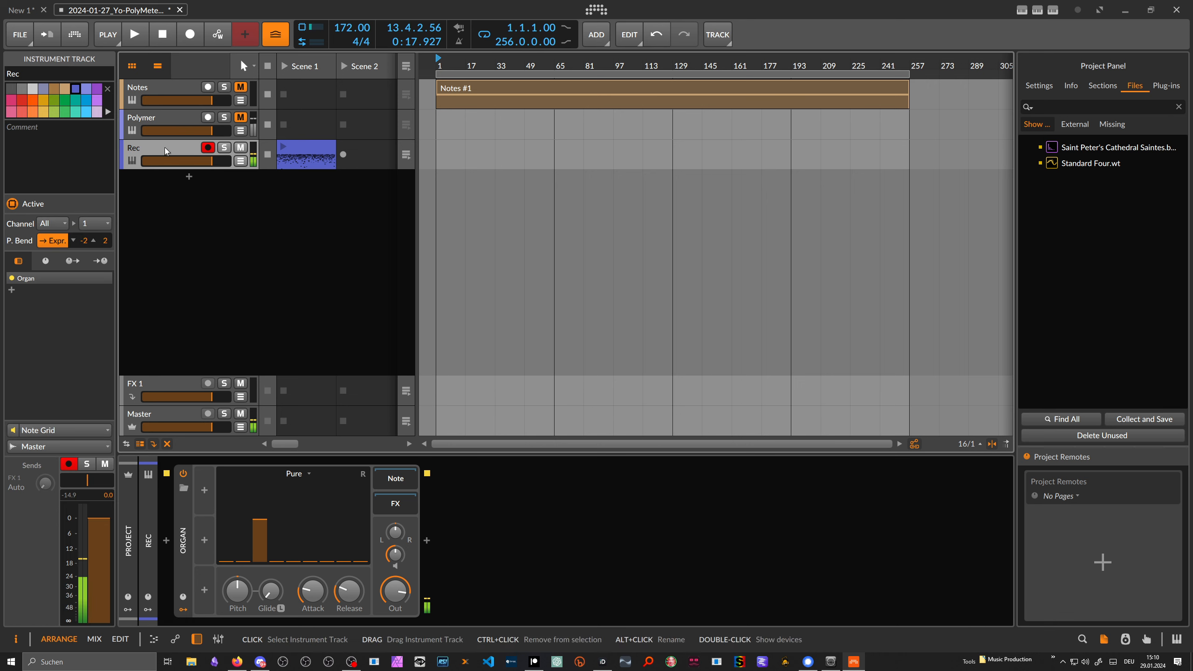
right_click(133, 153)
click(38, 202)
click(178, 123)
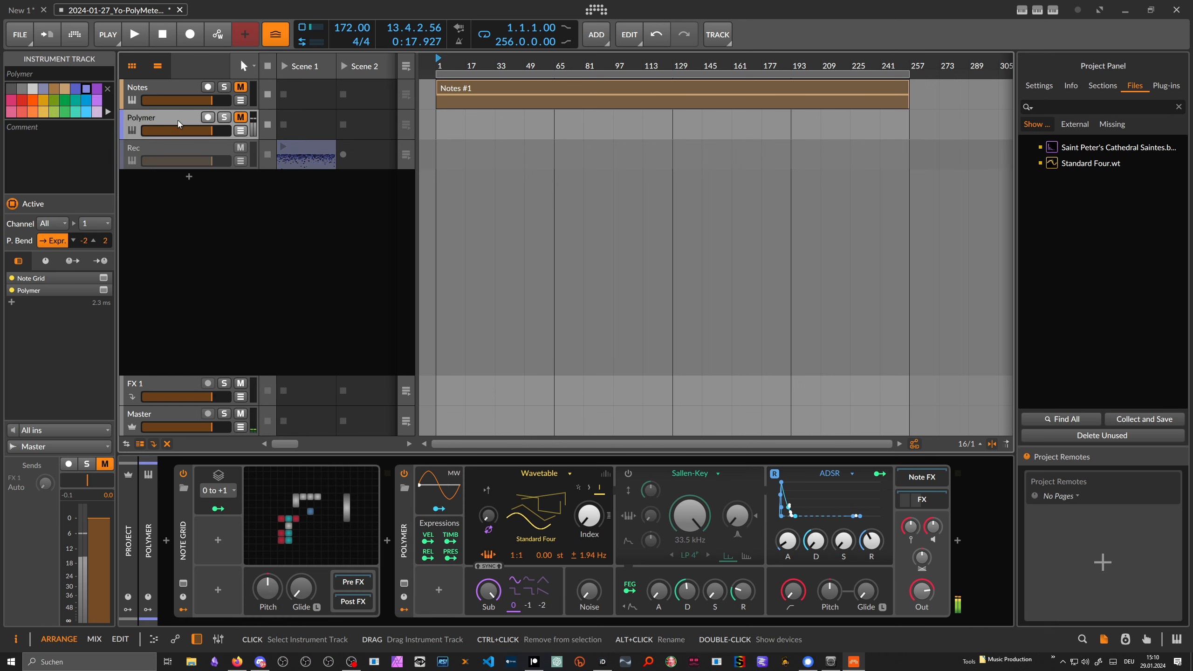
click(229, 150)
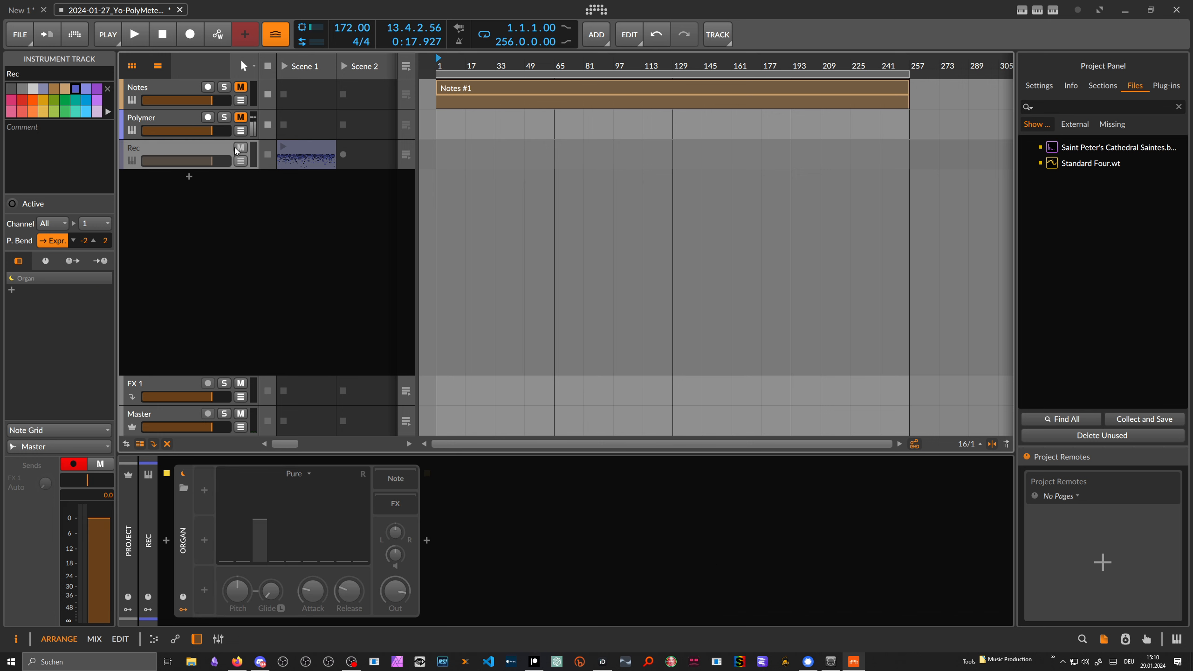
click(17, 205)
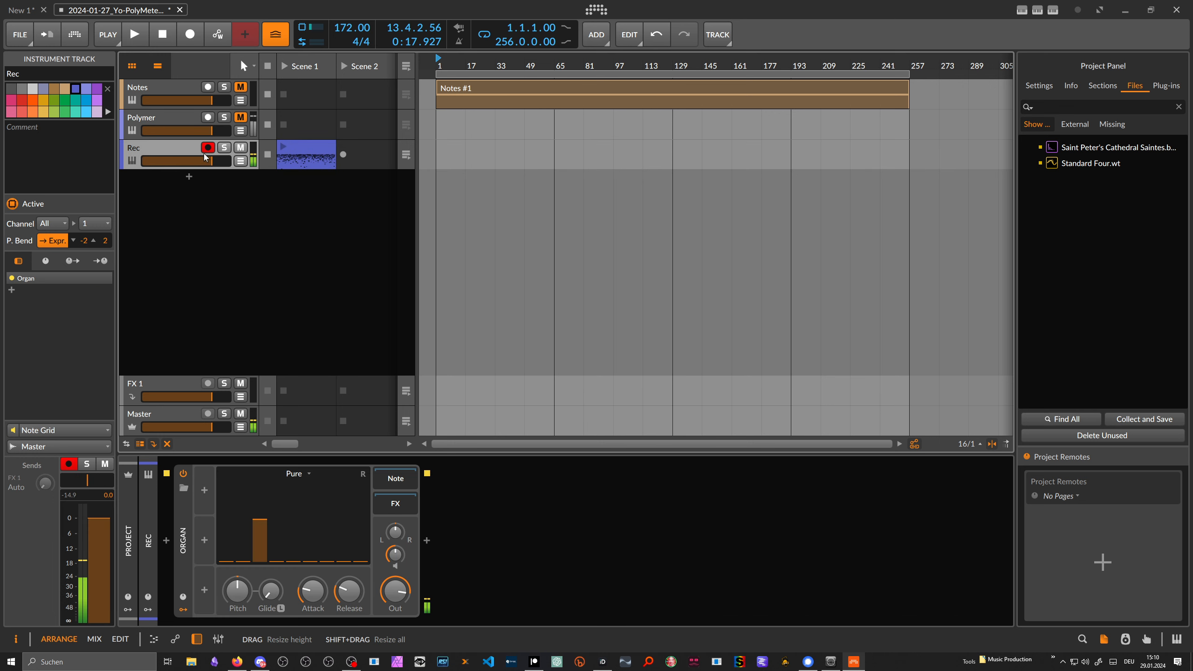
Disarm the Rec track and play its recorded Scene 1 clip.
click(207, 149)
key(space)
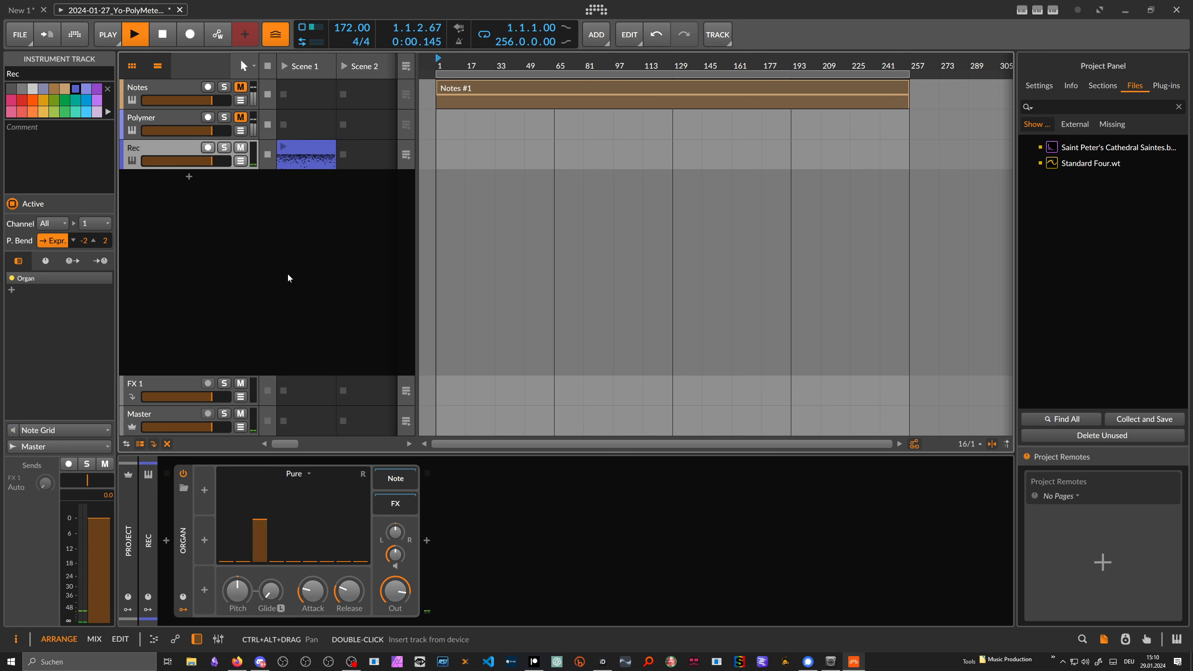
click(282, 146)
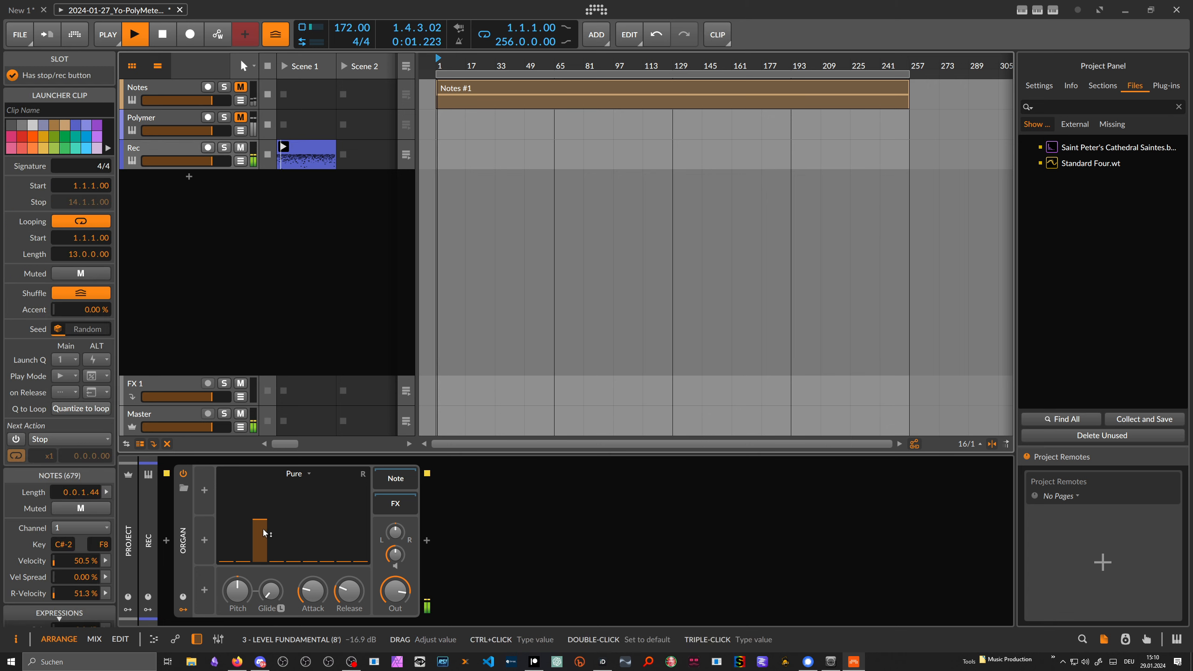
Raise the Organ's 8' fundamental level and shorten its attack and release during playback, and stop the transport.
drag(259, 525, 261, 513)
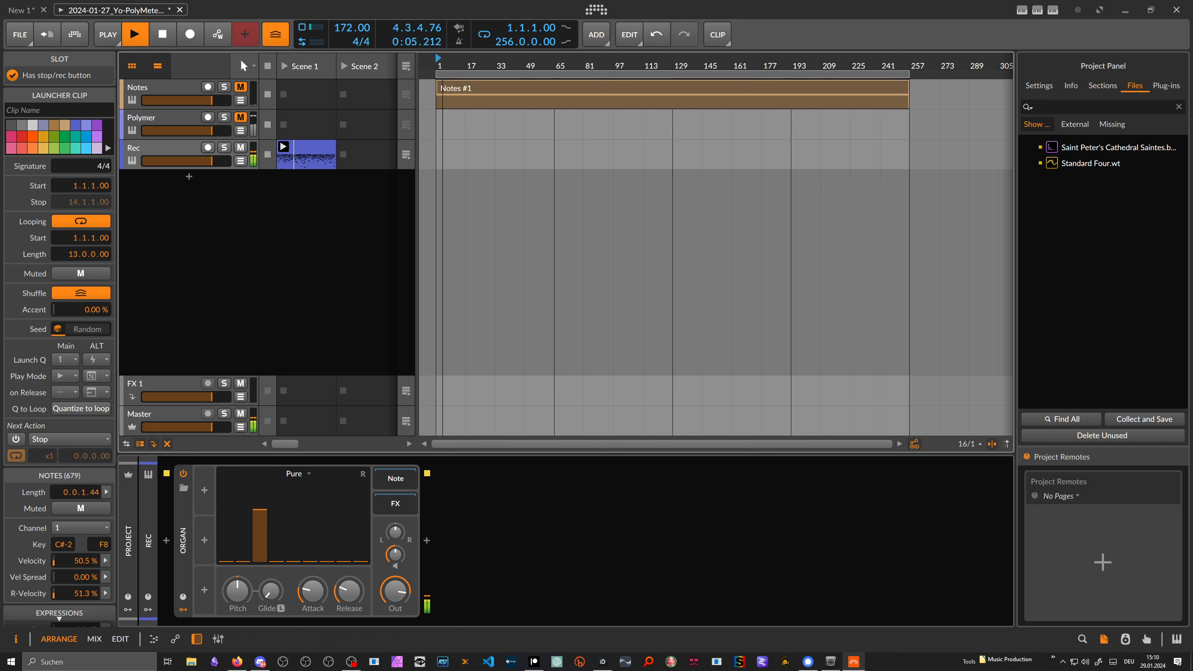
drag(312, 592, 349, 580)
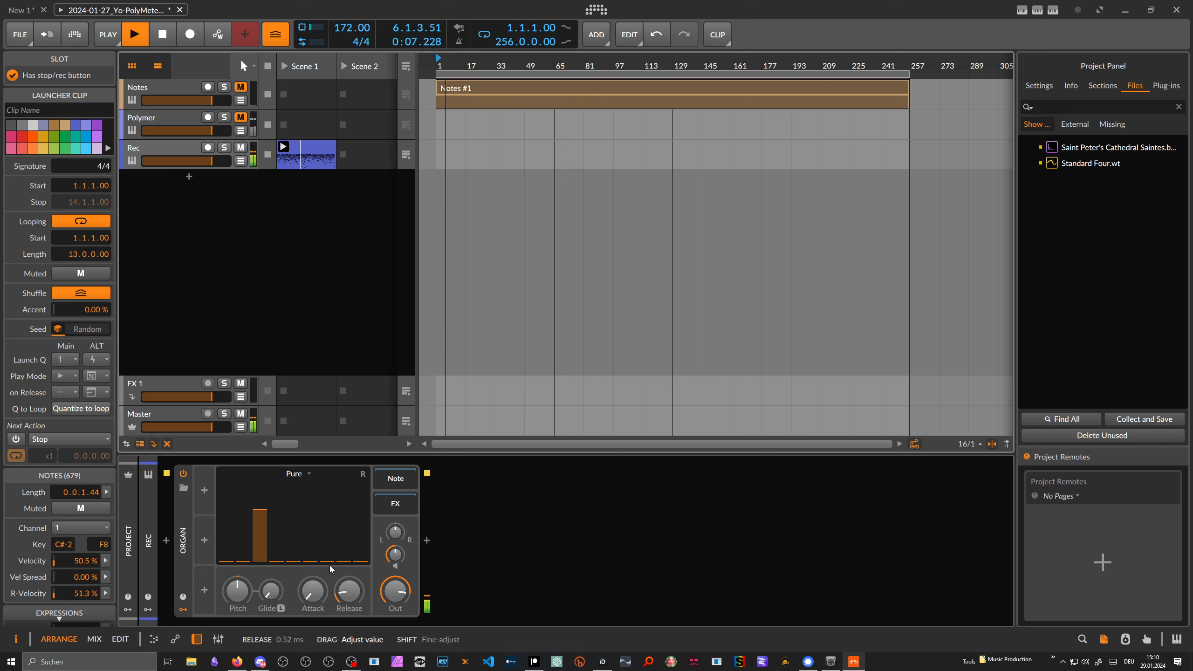
drag(260, 511, 260, 507)
key(space)
Review the Rec clip's notes and their expressions across several bars, and return to the arrangement.
click(303, 165)
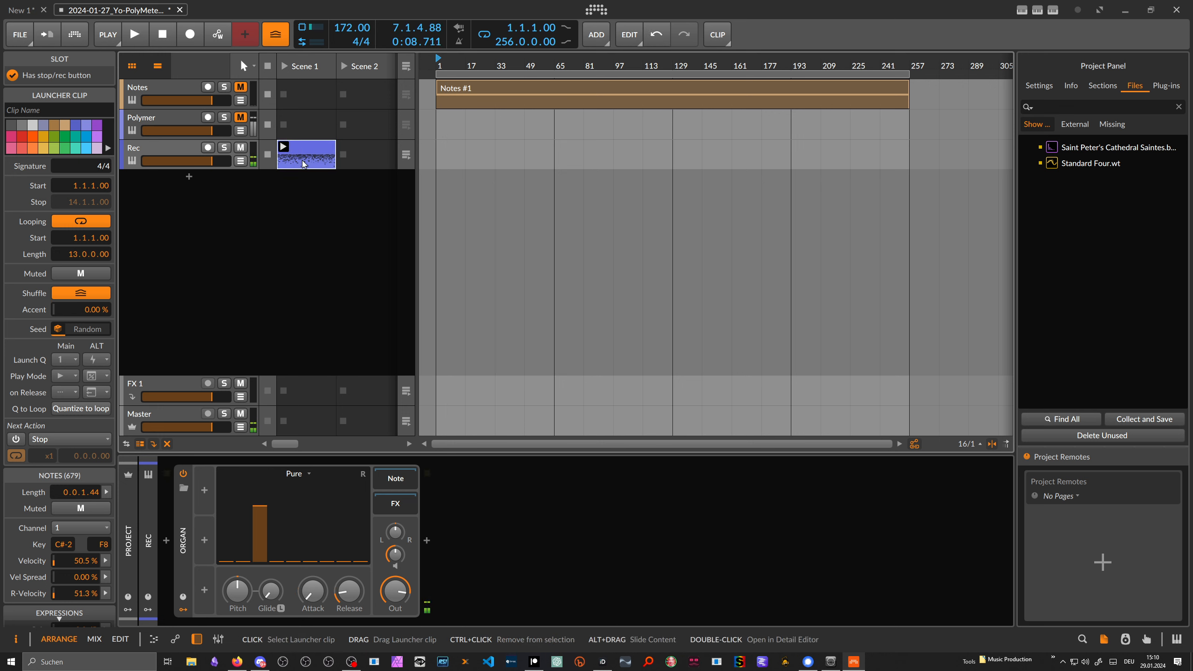
double_click(303, 164)
drag(413, 64, 420, 87)
key(Tab)
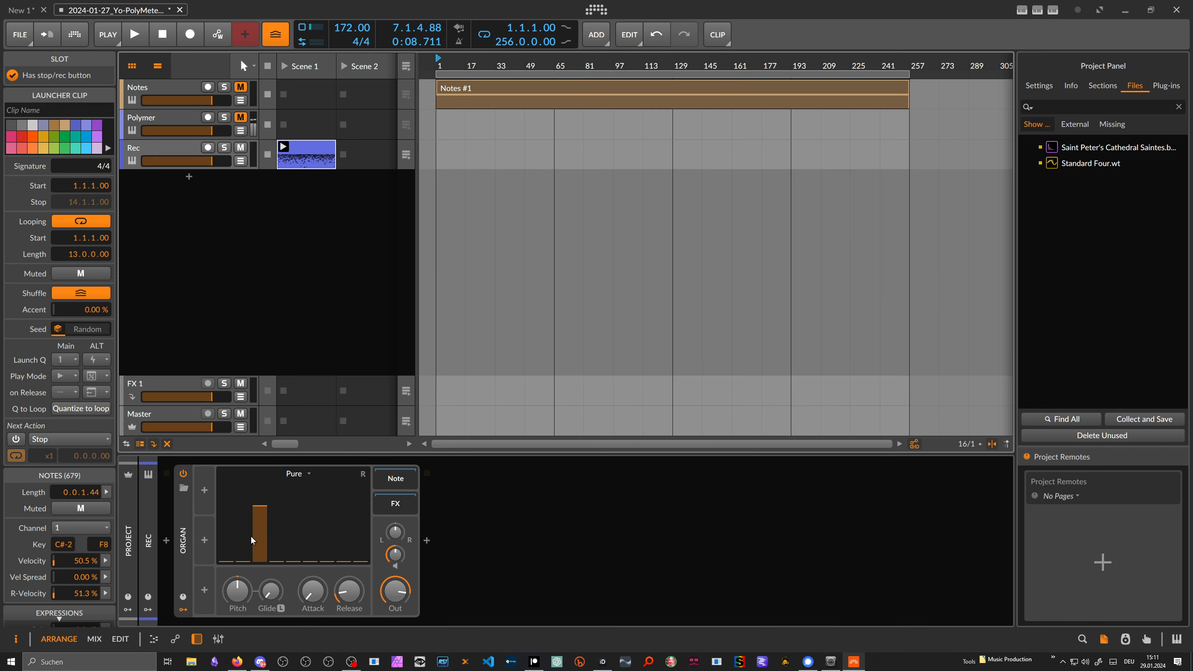
double_click(306, 157)
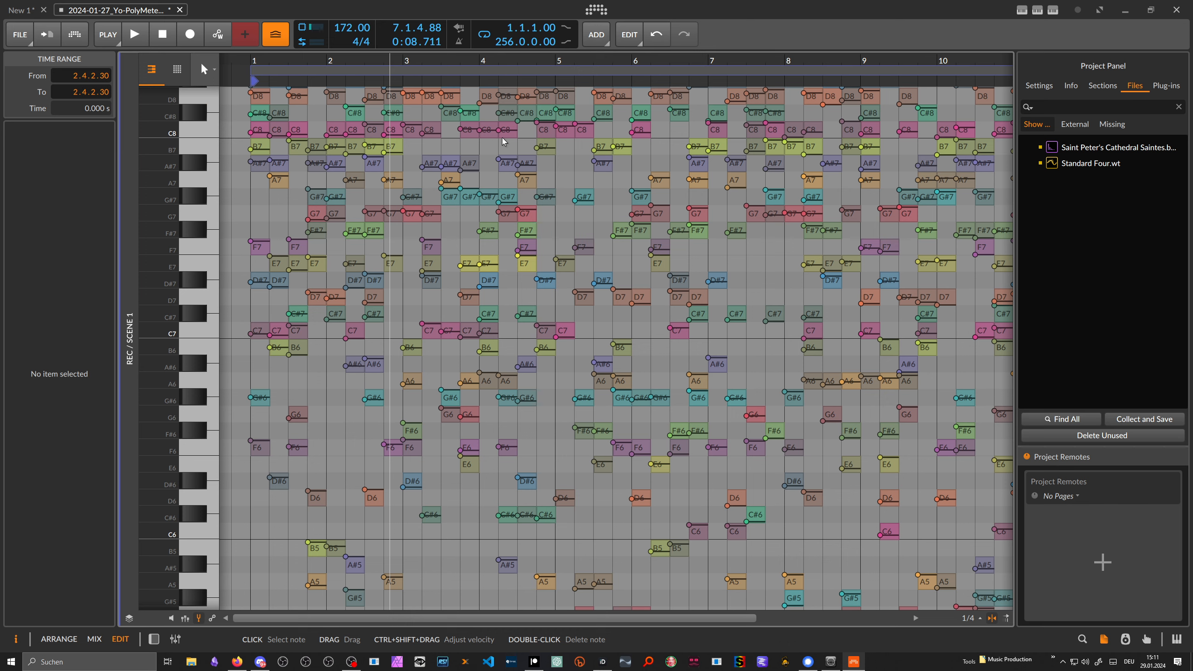
key(Tab)
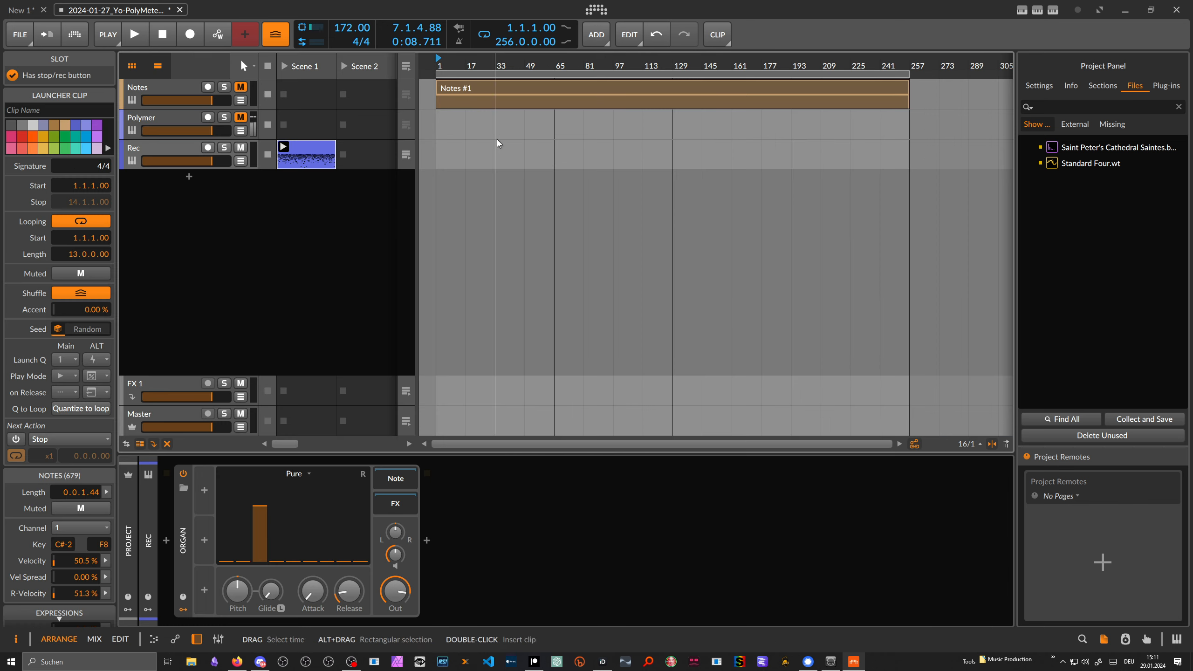
Replace the Organ on the Rec track with a Polymer synth.
click(204, 529)
key(Delete)
click(166, 541)
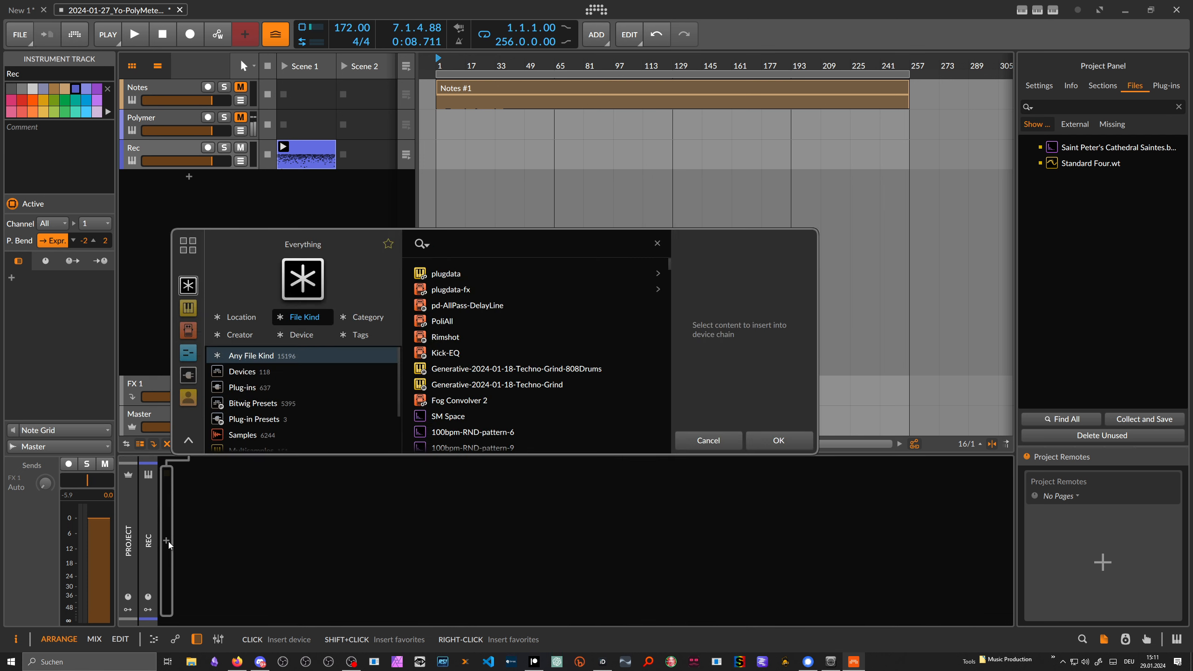
text(polymer)
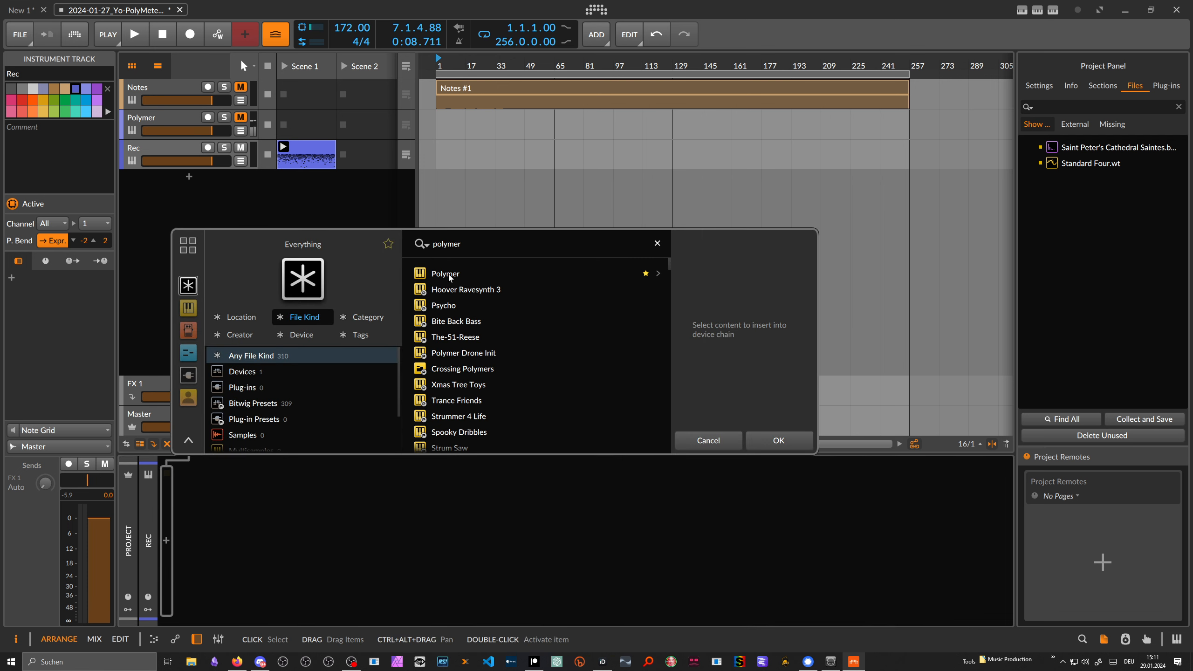
double_click(446, 273)
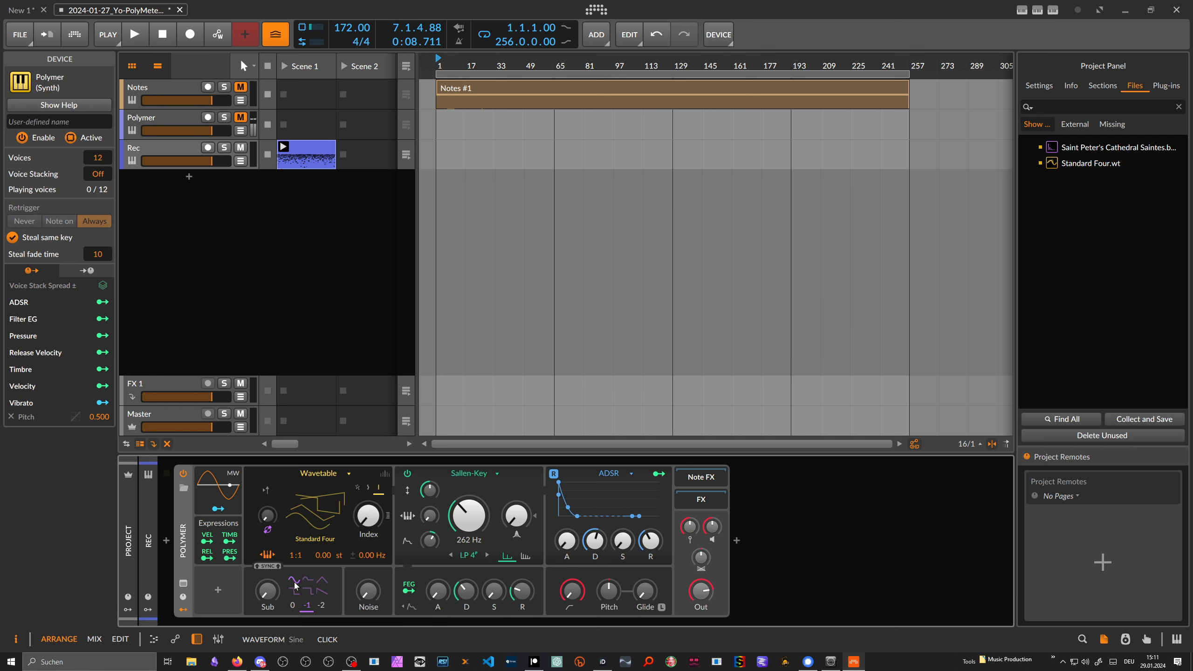
Open the Rec track Polymer's Sallen-Key filter cutoff to 33.5 kHz and start playback.
drag(368, 516, 368, 515)
drag(483, 519, 483, 446)
key(space)
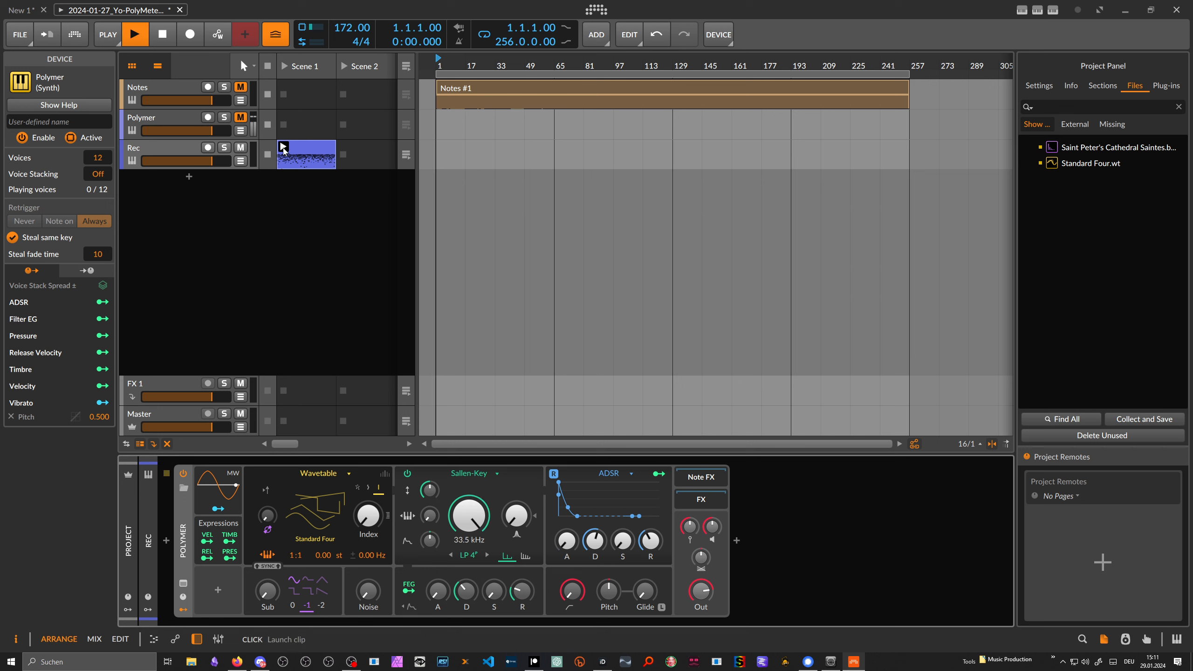
Lower the Polymer's voice level to about -17 dB and shorten its amplitude envelope's decay.
drag(712, 527, 712, 528)
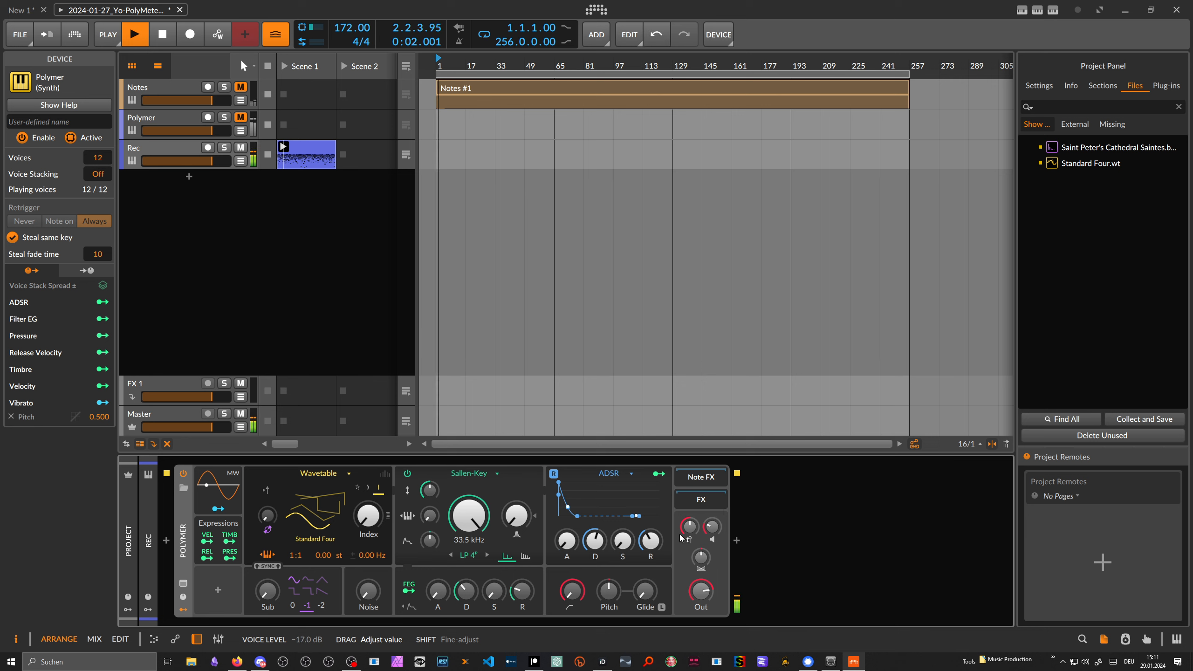
drag(595, 540, 595, 536)
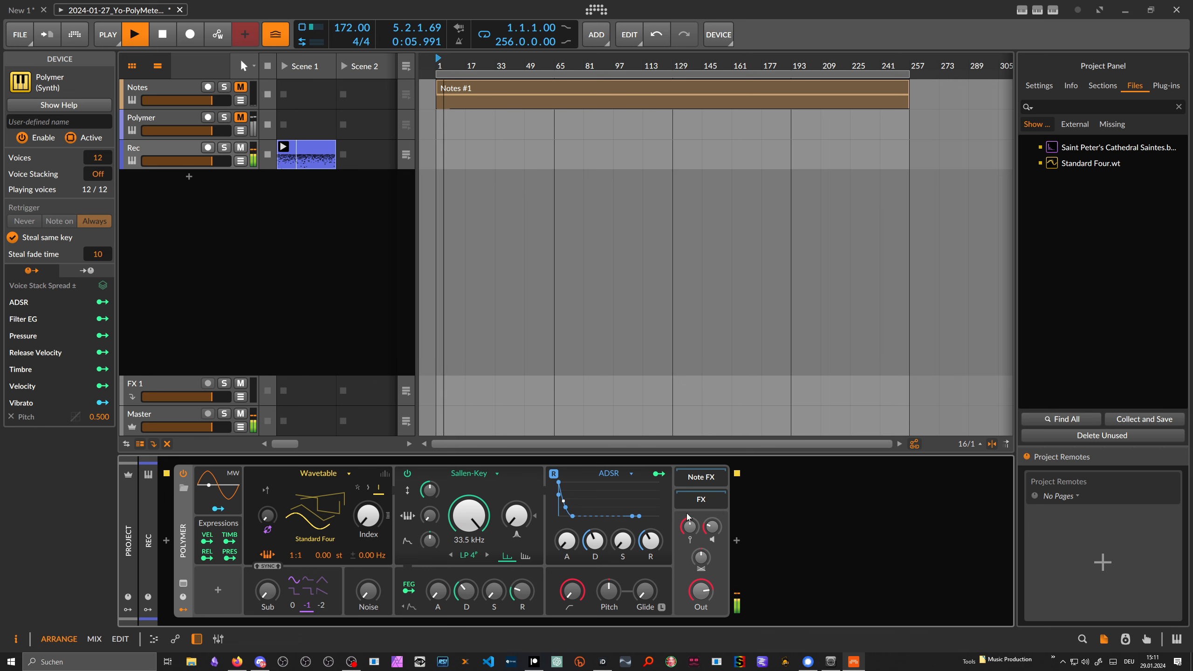
Add a Convolution reverb after the Polymer on the Rec track.
click(738, 540)
text(convo)
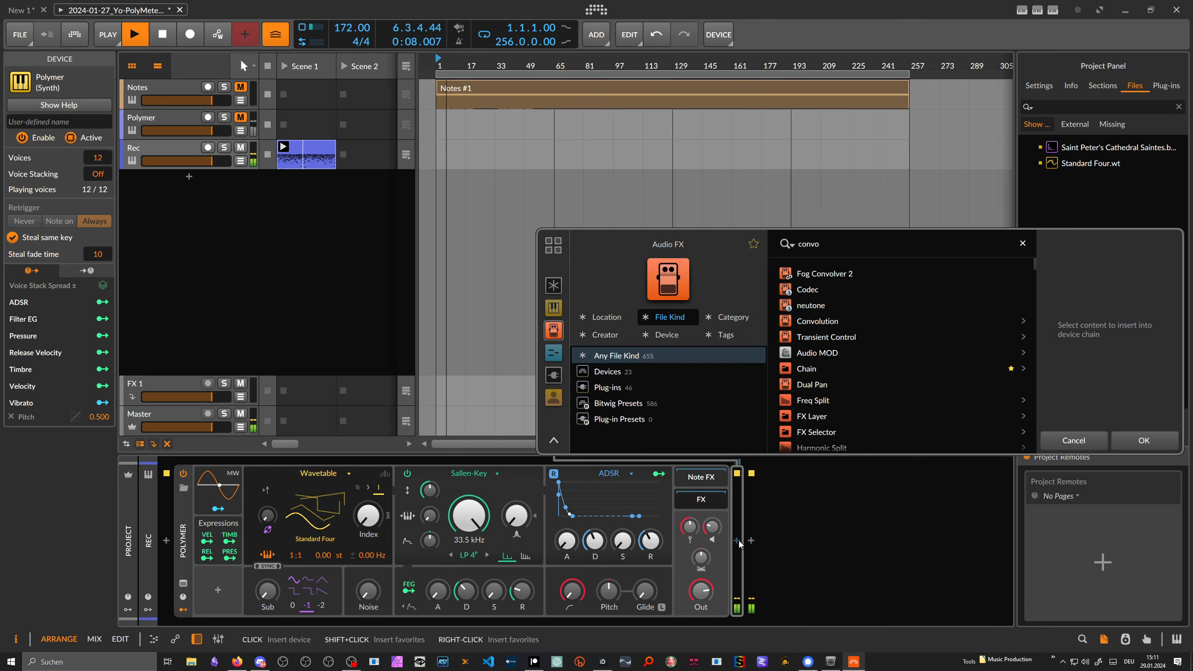
key(Down)
key(Return)
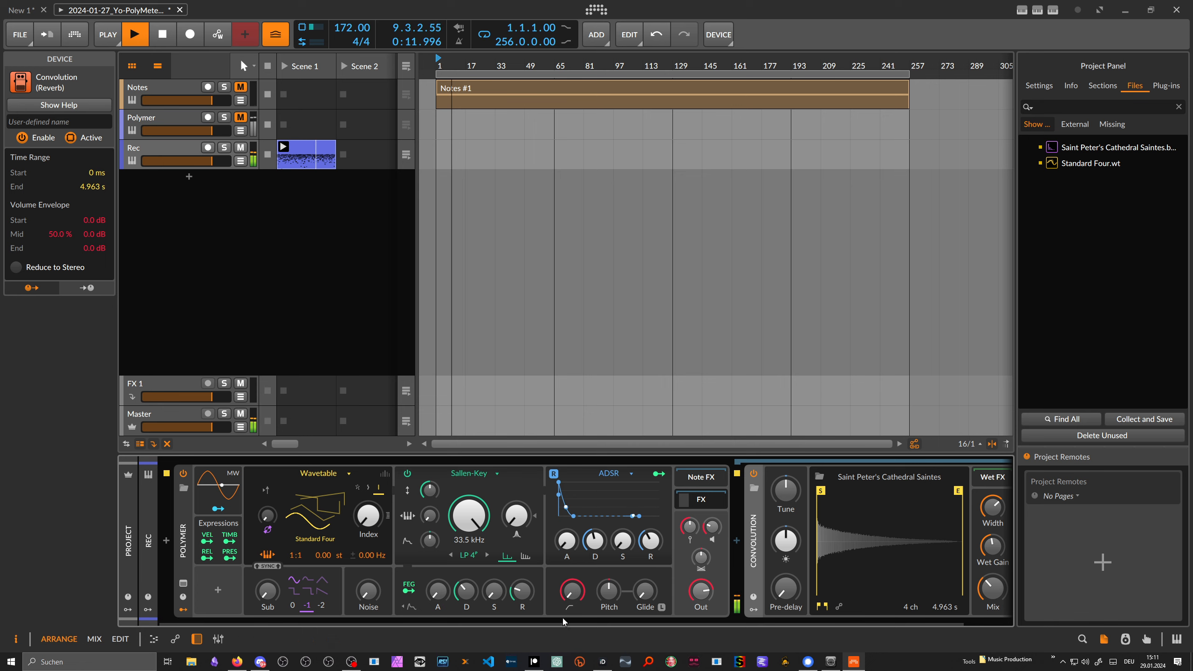
Add a Delay-2 effect after the Convolution on the Rec track.
scroll(652, 623, right, 2)
click(969, 540)
text(delay)
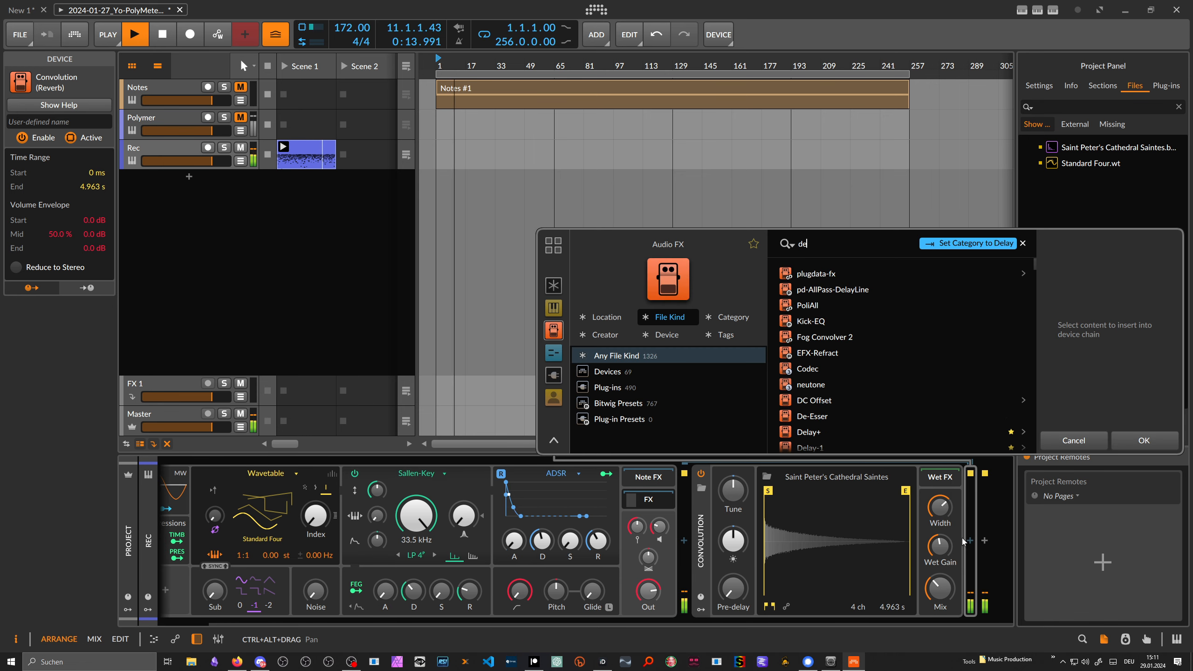
key(Down)
key(Down)
key(Down)
key(Down)
key(Return)
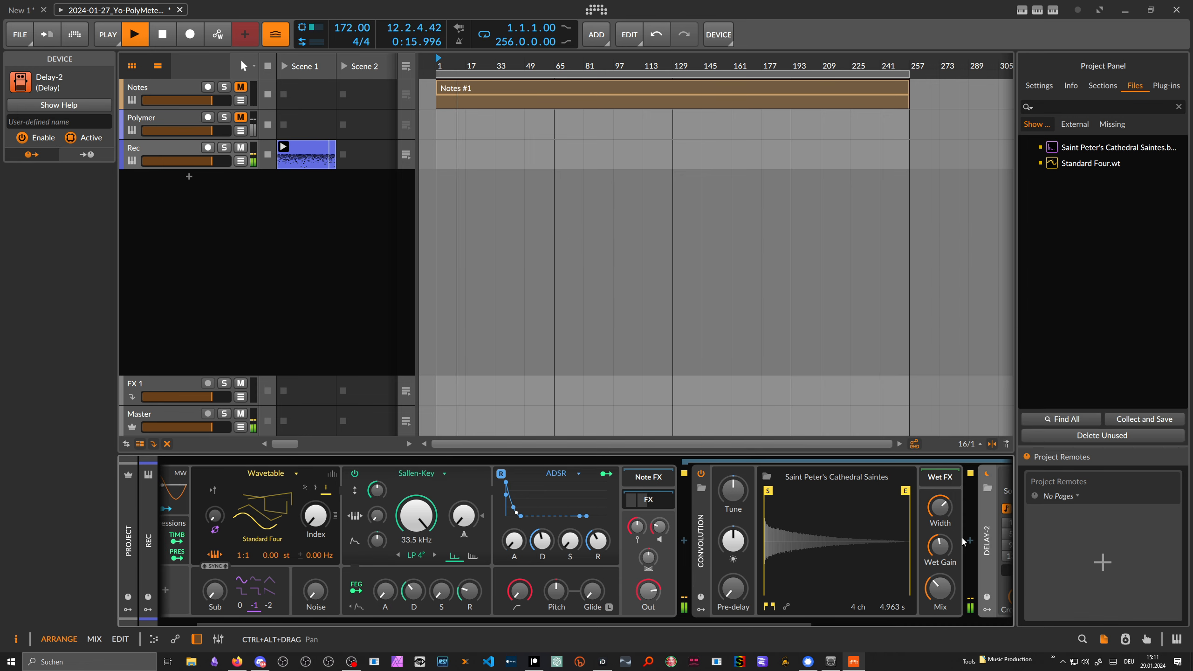
Open the Rec clip, select all its notes, examine them from the highest to the lowest octaves, and return to the arrangement.
double_click(322, 162)
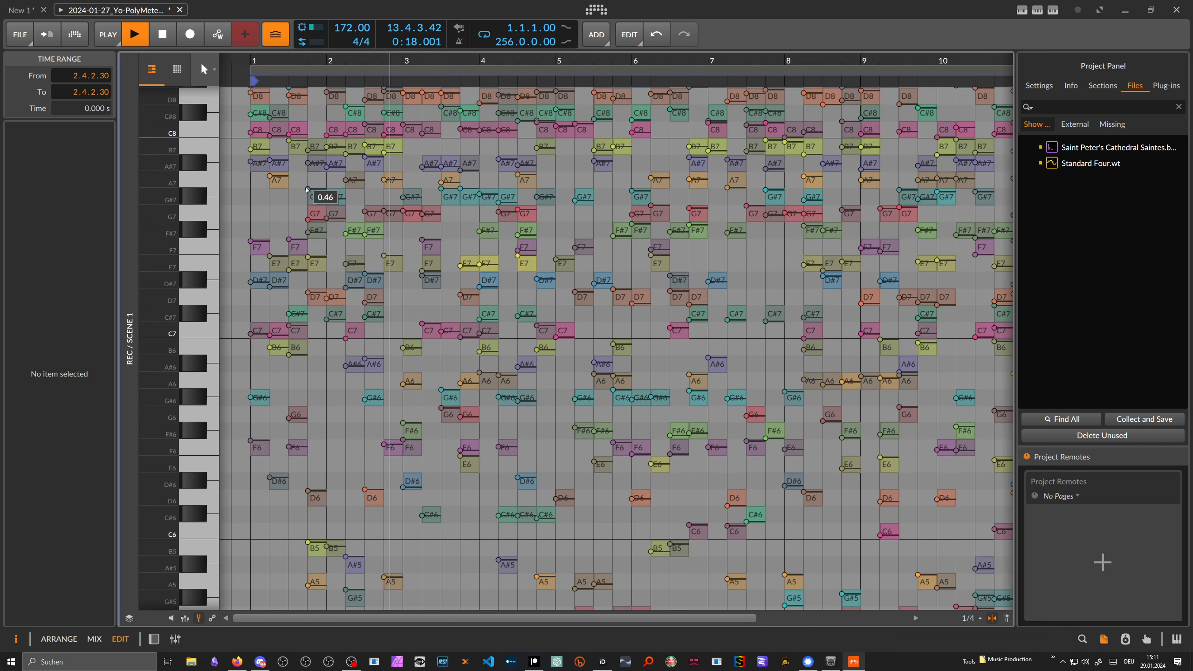
click(272, 193)
key(ctrl+a)
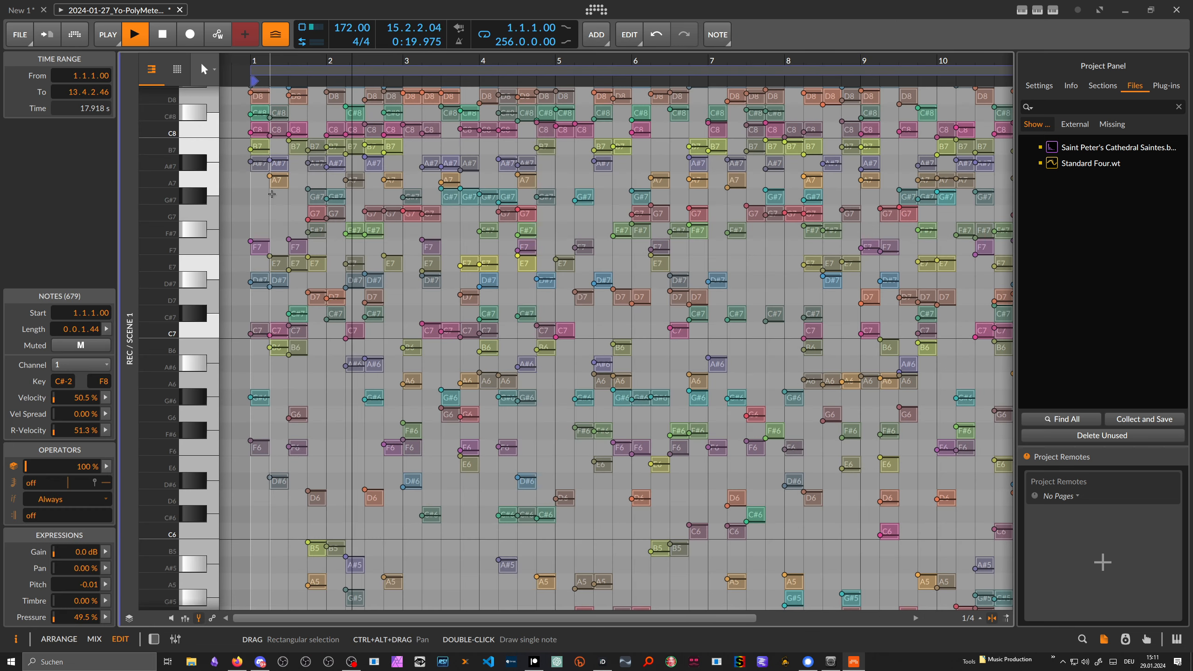
scroll(273, 193, right, 5)
scroll(272, 193, up, 2)
scroll(272, 194, down, 20)
scroll(272, 194, left, 5)
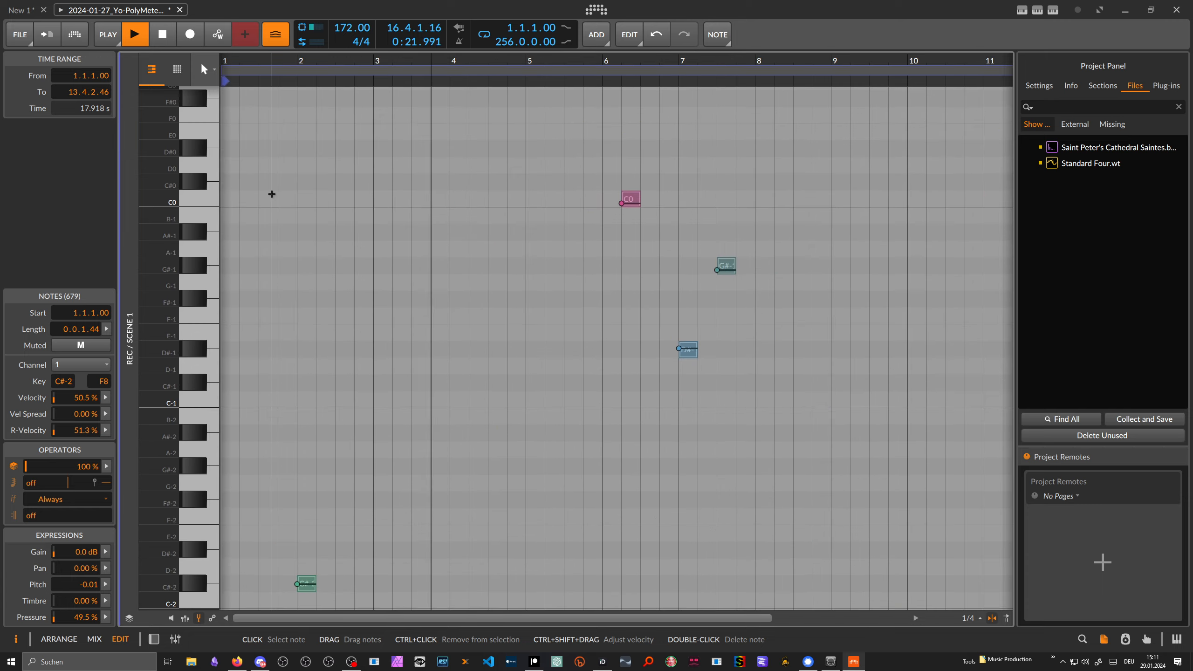
scroll(272, 194, right, 5)
scroll(272, 194, up, 20)
scroll(272, 194, down, 20)
scroll(272, 194, left, 5)
scroll(272, 194, right, 5)
scroll(272, 194, up, 20)
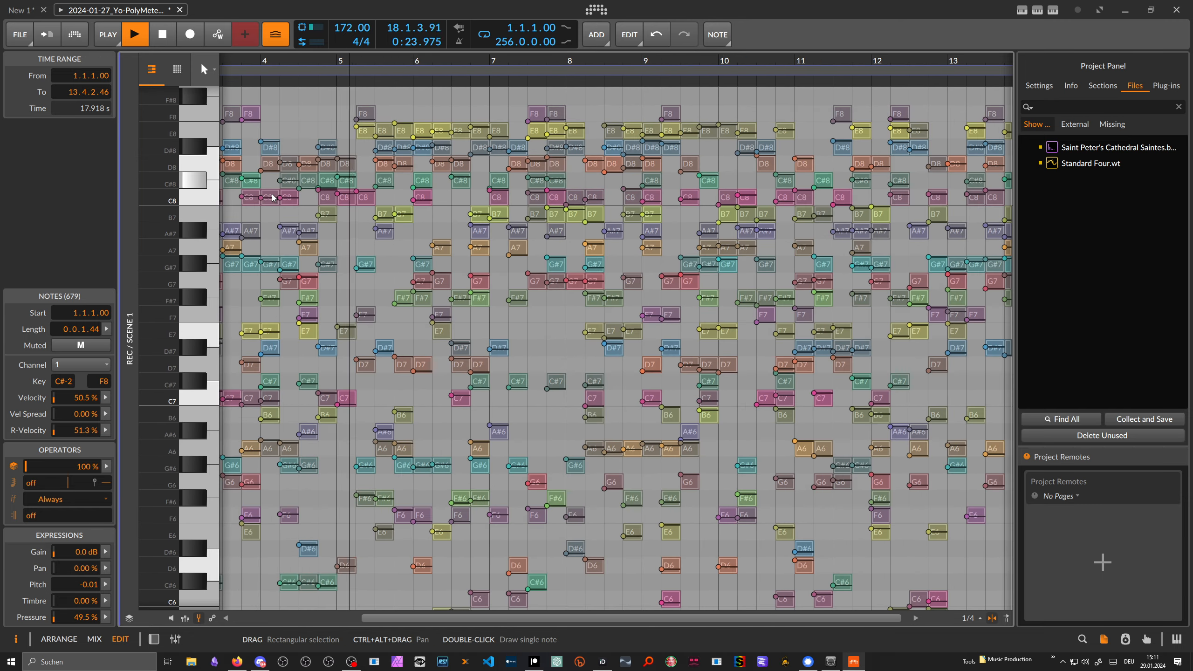
scroll(273, 194, down, 20)
scroll(272, 194, left, 5)
key(alt+1)
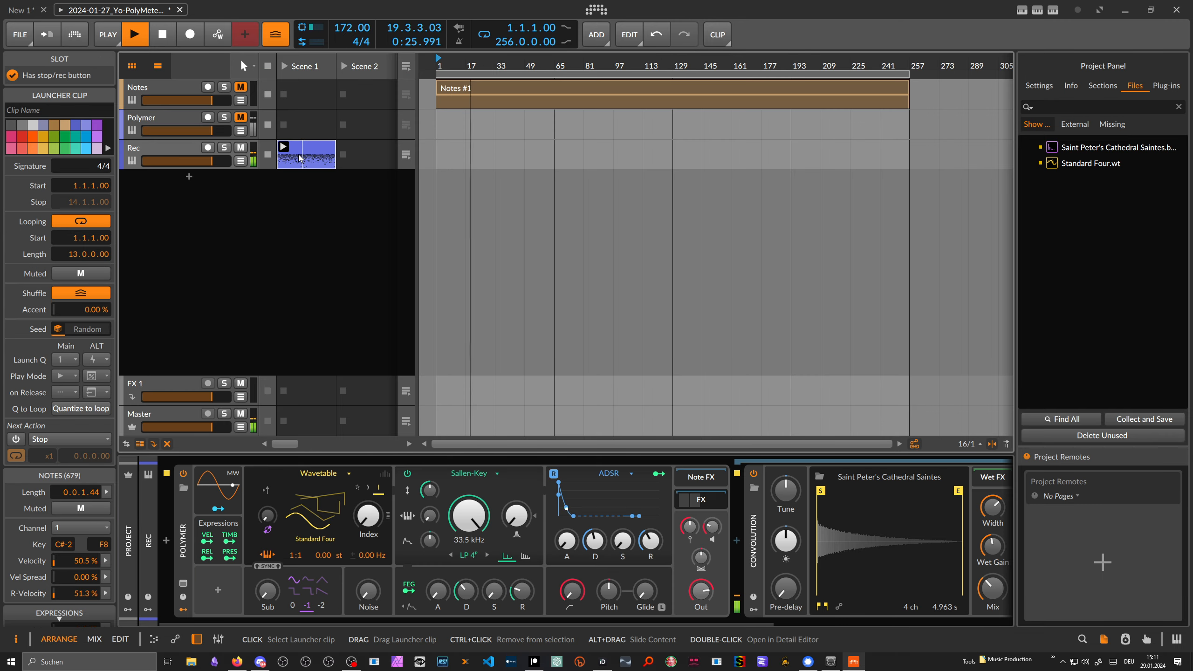
Reopen the Rec clip's notes, examine their overall pitch distribution in a vertically compressed view, and return to the arrangement.
key(alt+3)
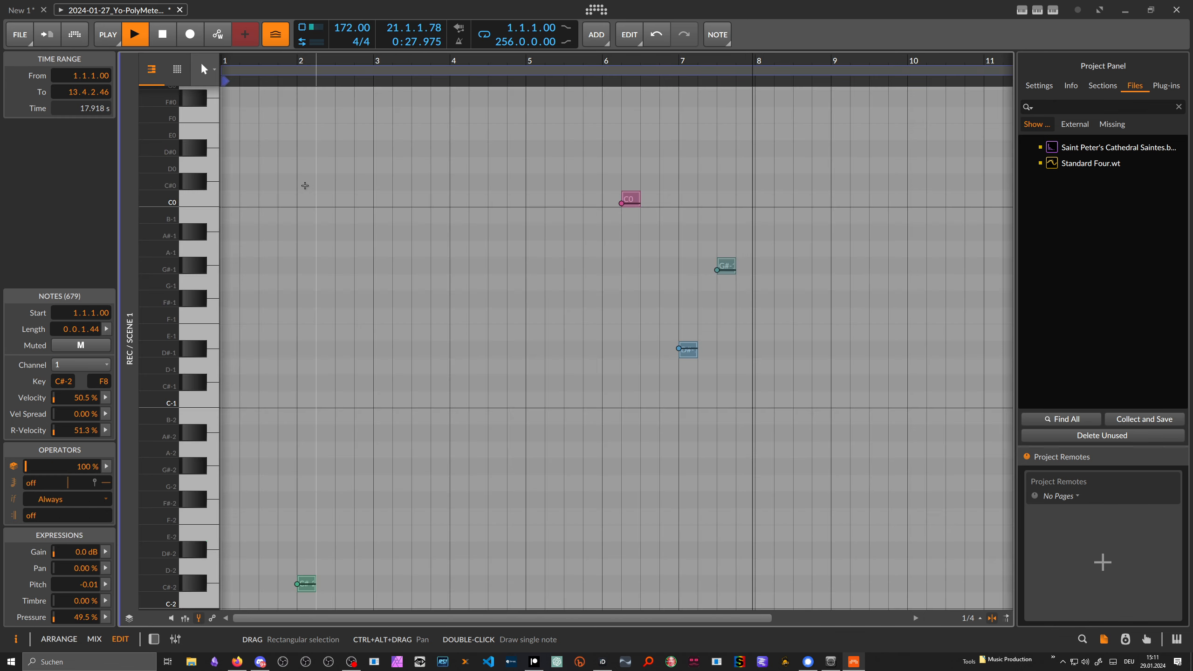
drag(160, 174, 113, 365)
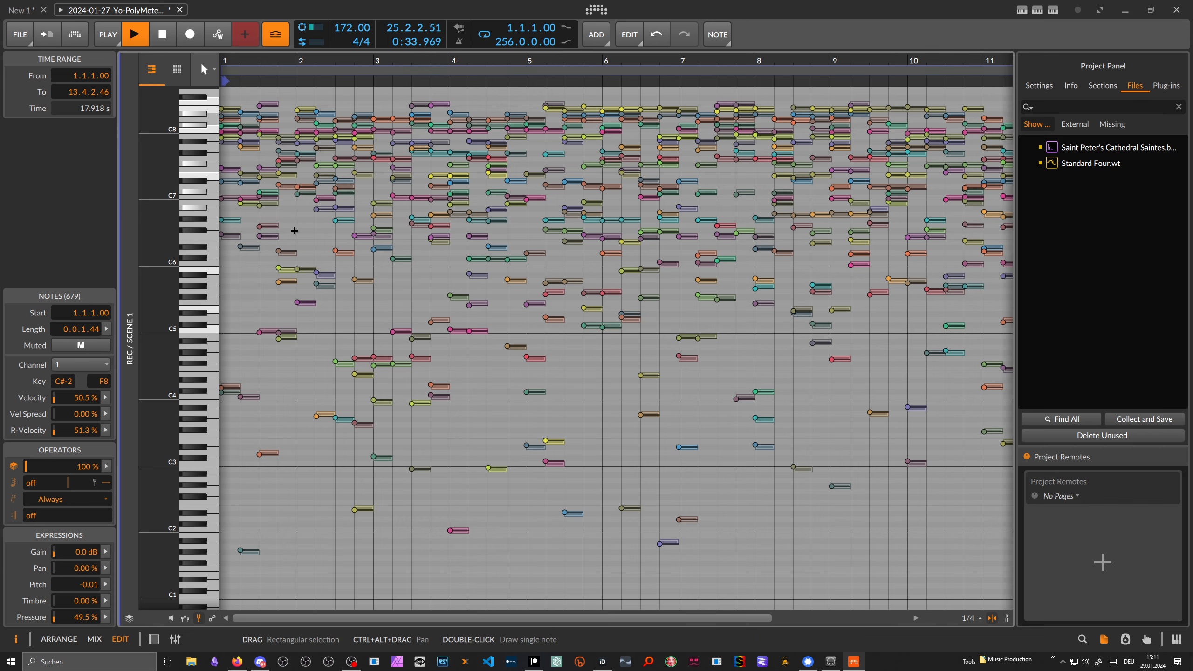
scroll(296, 233, right, 5)
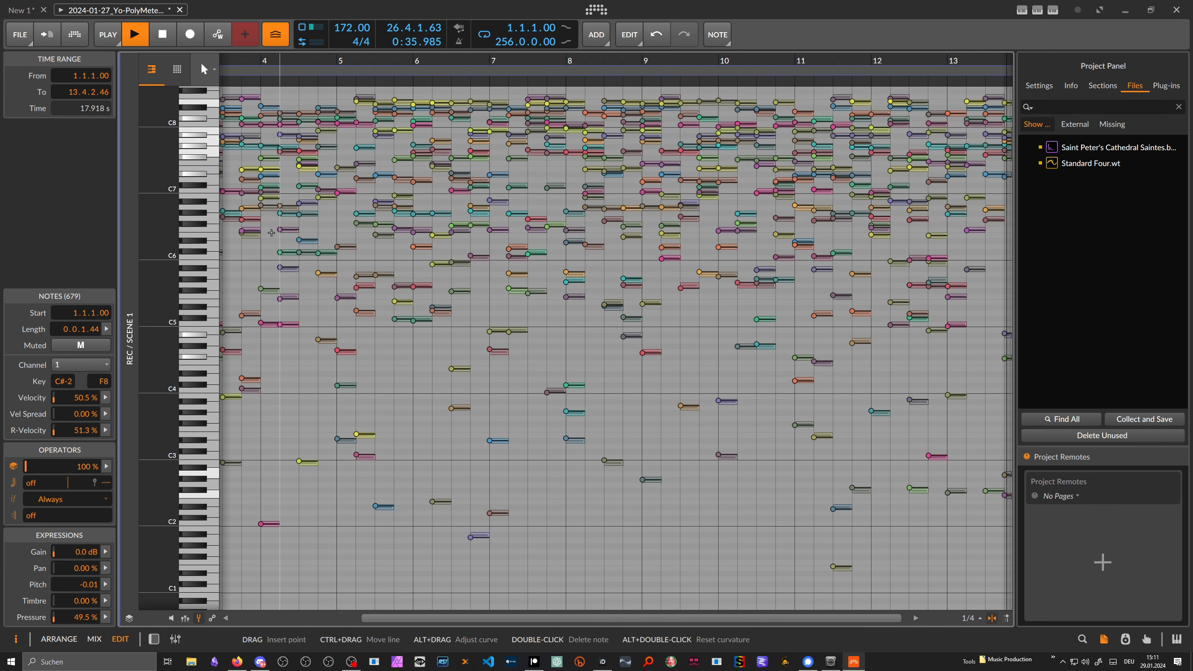
scroll(463, 558, down, 5)
key(alt+1)
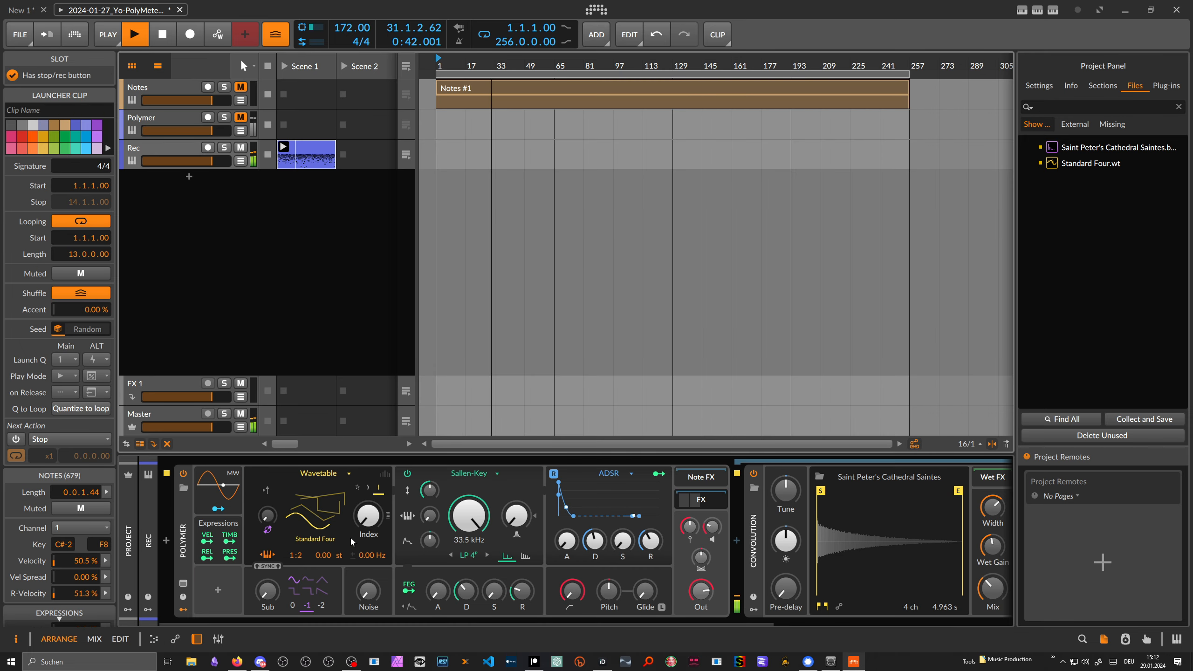
Set the Rec track Polymer's oscillator ratio to 1:1 and stop playback.
drag(300, 555, 300, 565)
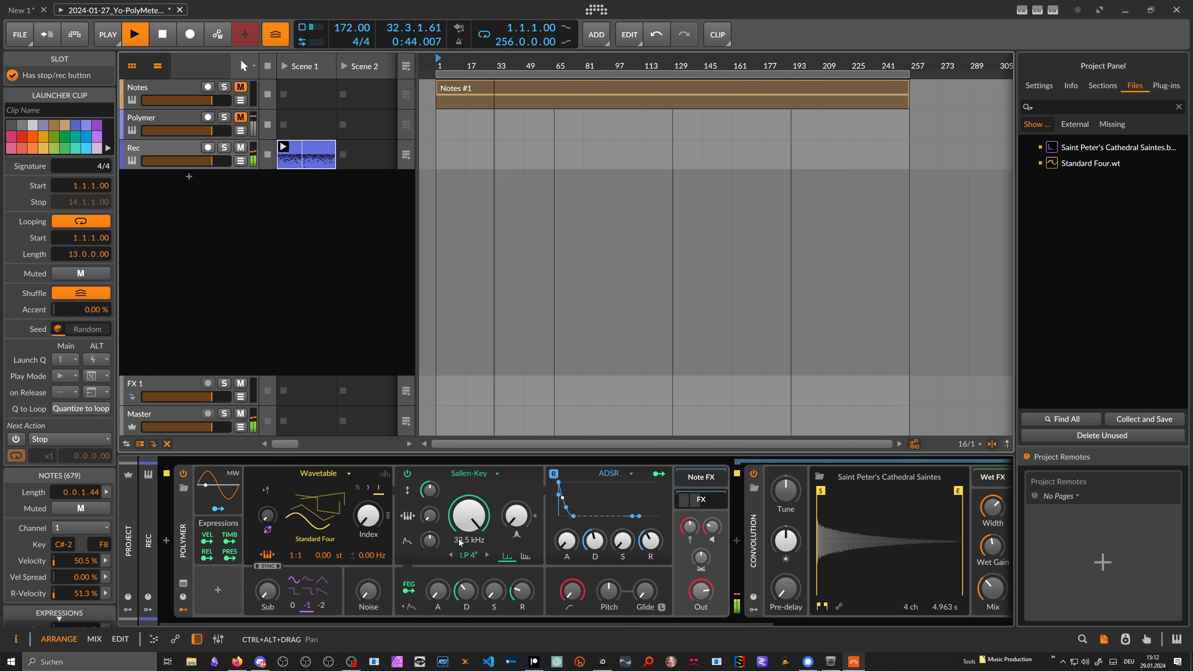
key(space)
Examine how the Freq, Vel and Press Dice modules feed the note output in the Polymer track's Note Grid, and close the grid.
click(171, 121)
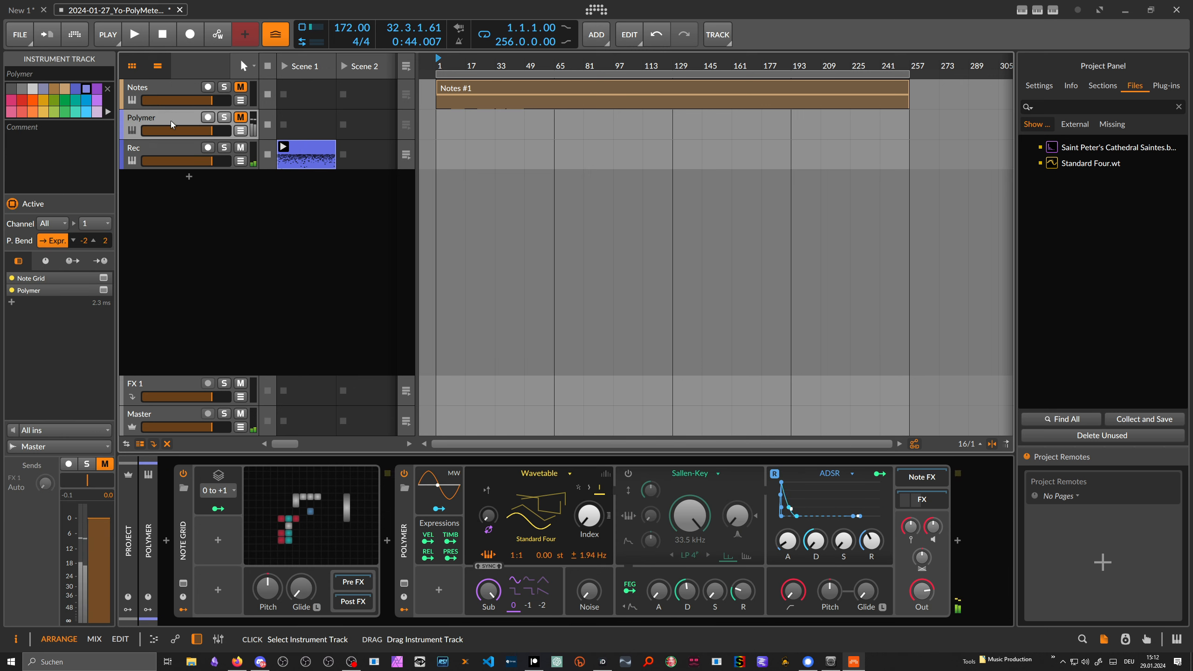
click(317, 495)
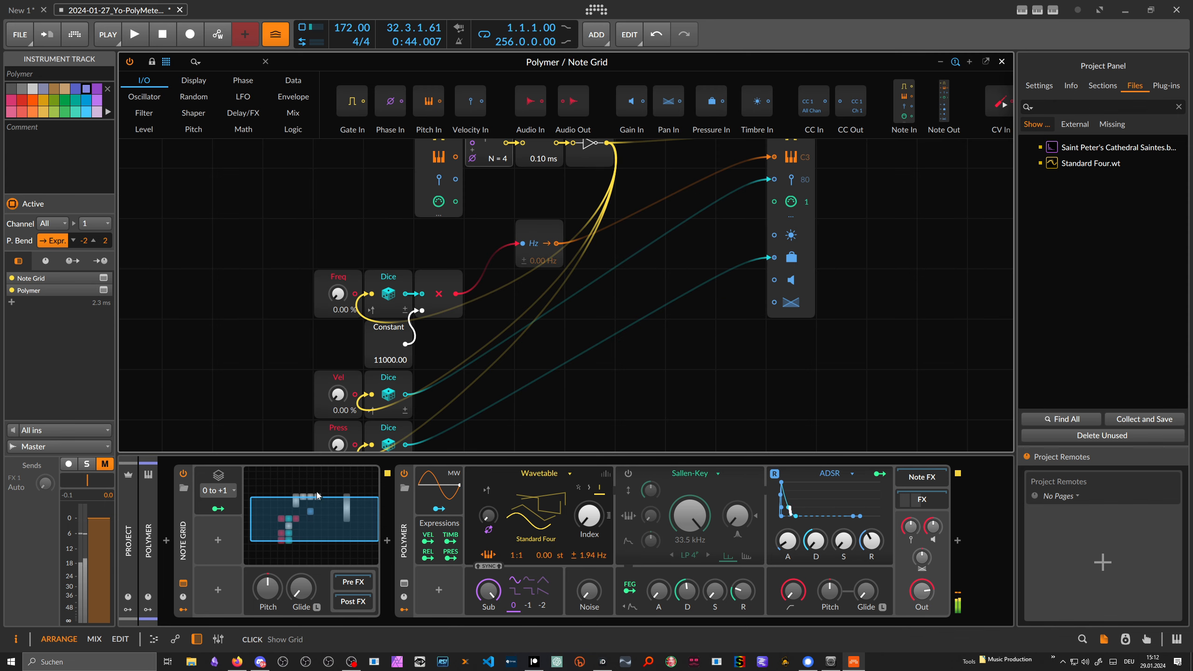
click(397, 278)
scroll(408, 287, up, 2)
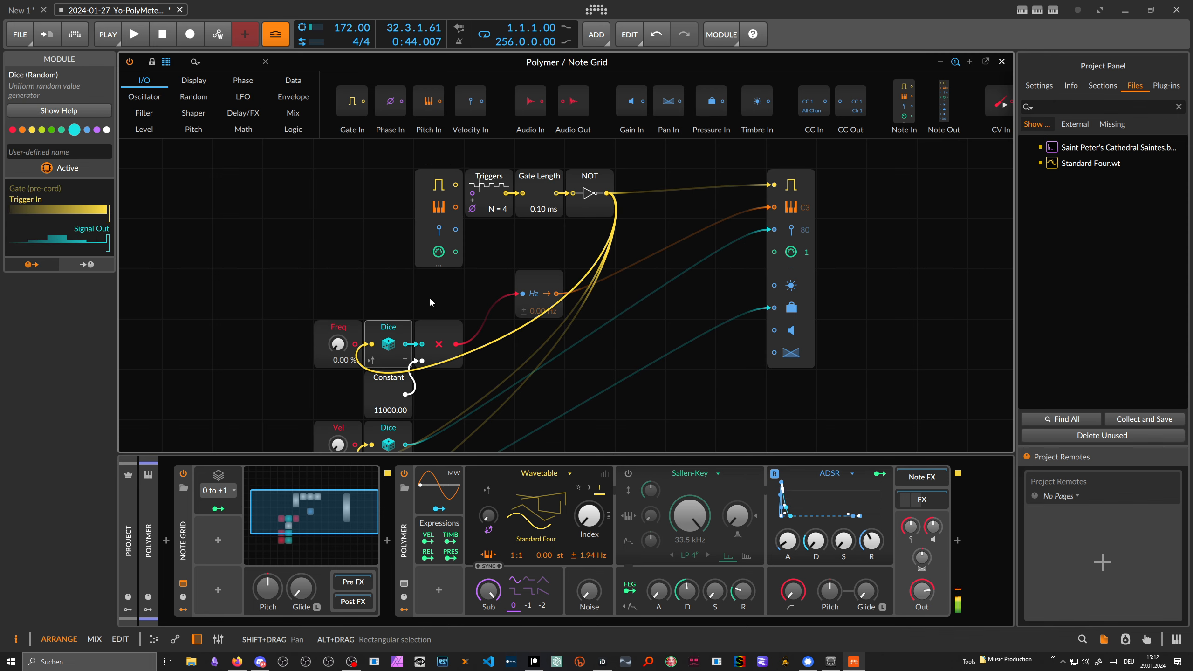
scroll(431, 301, down, 2)
click(388, 392)
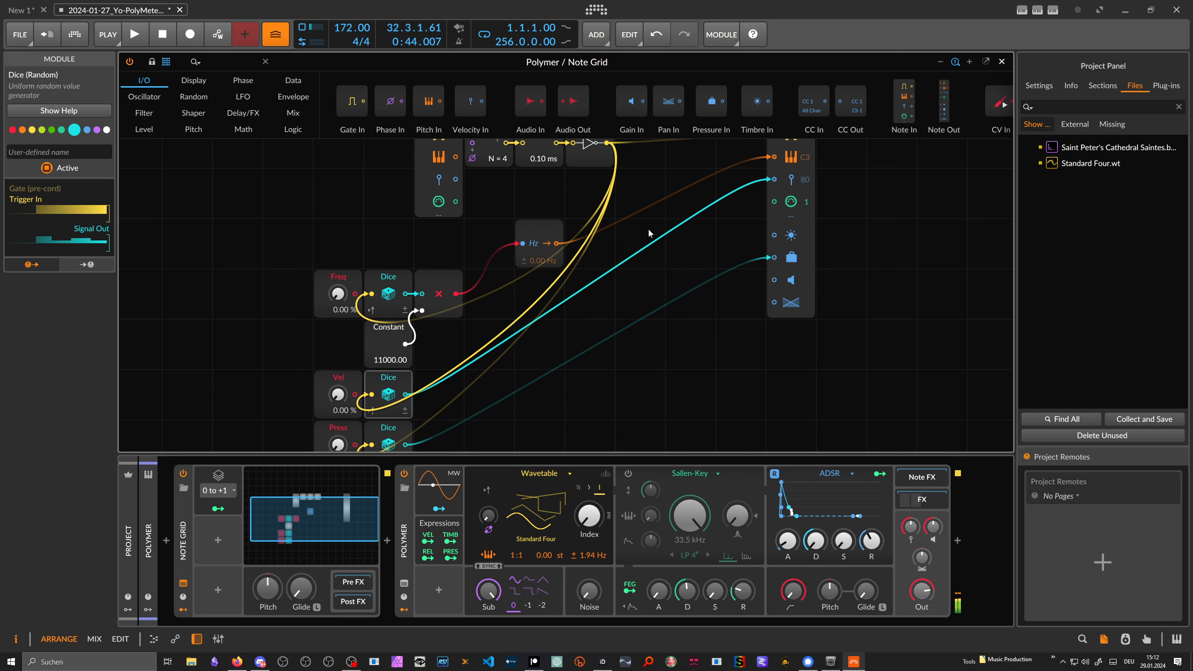
scroll(388, 393, down, 2)
click(388, 393)
scroll(388, 394, up, 4)
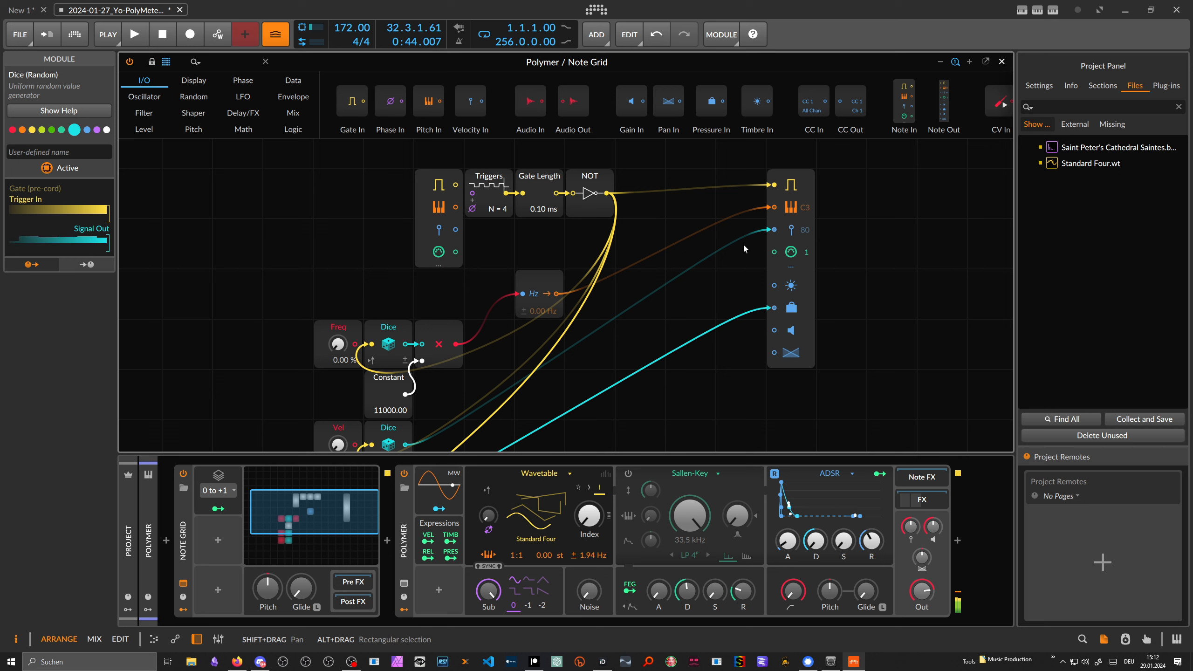
click(403, 512)
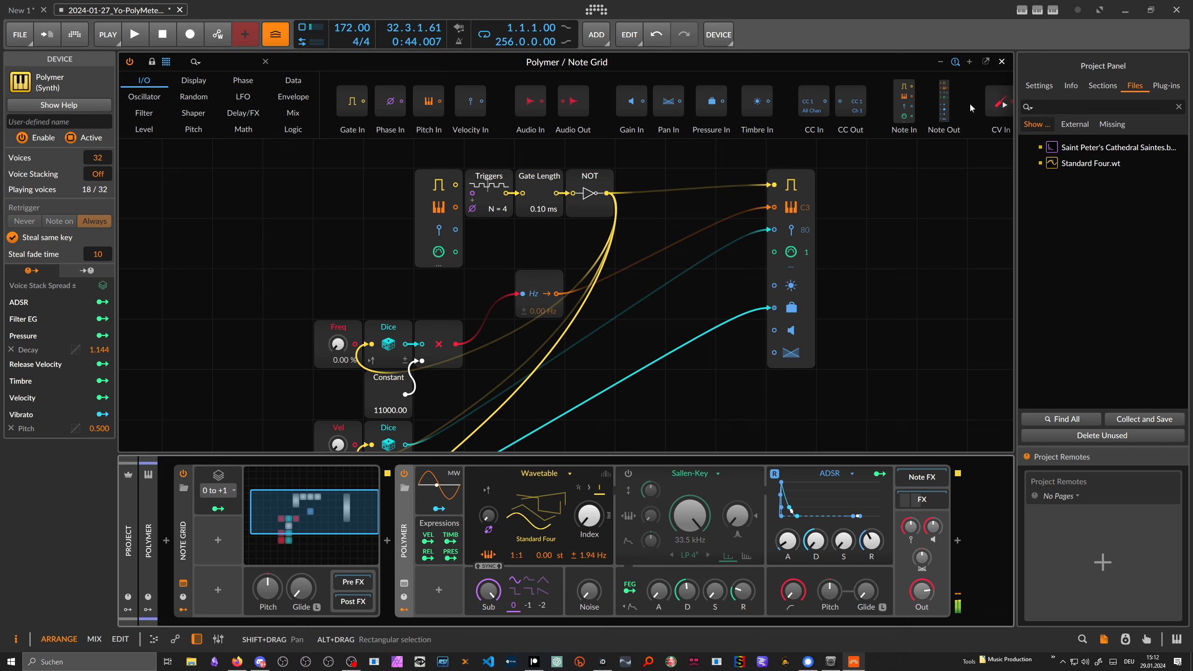
click(1001, 63)
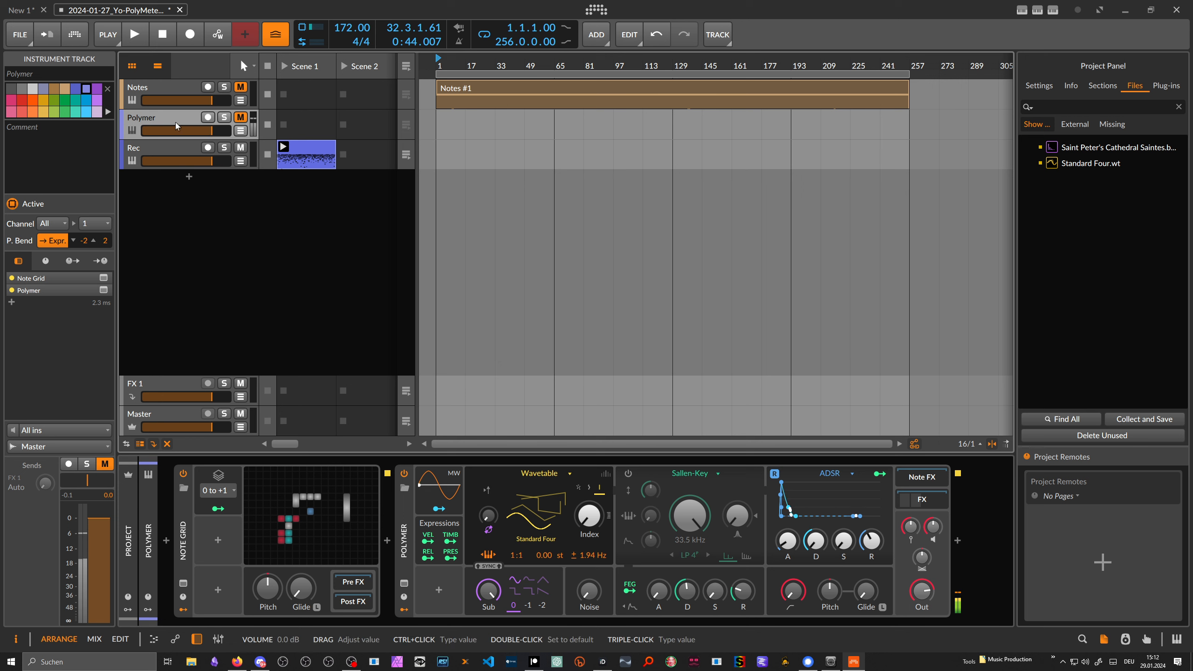